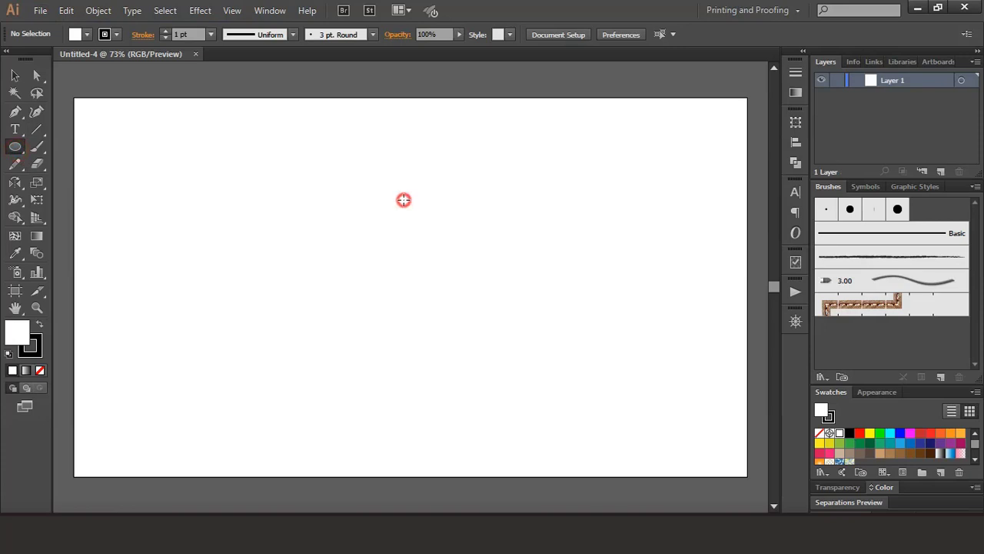
Step: Draw a tall ellipse with no fill and a black stroke near the artboard's centre, and duplicate it slightly to the left
{"action": "left_click_drag", "start_coordinate": [404, 200], "coordinate": [580, 395]}
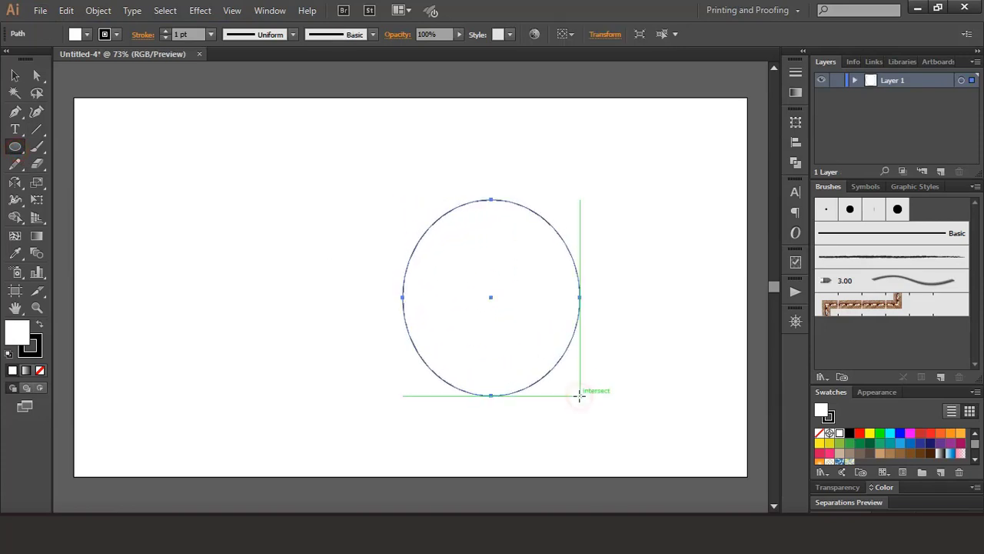
{"action": "left_click", "coordinate": [15, 74]}
{"action": "left_click", "coordinate": [41, 371]}
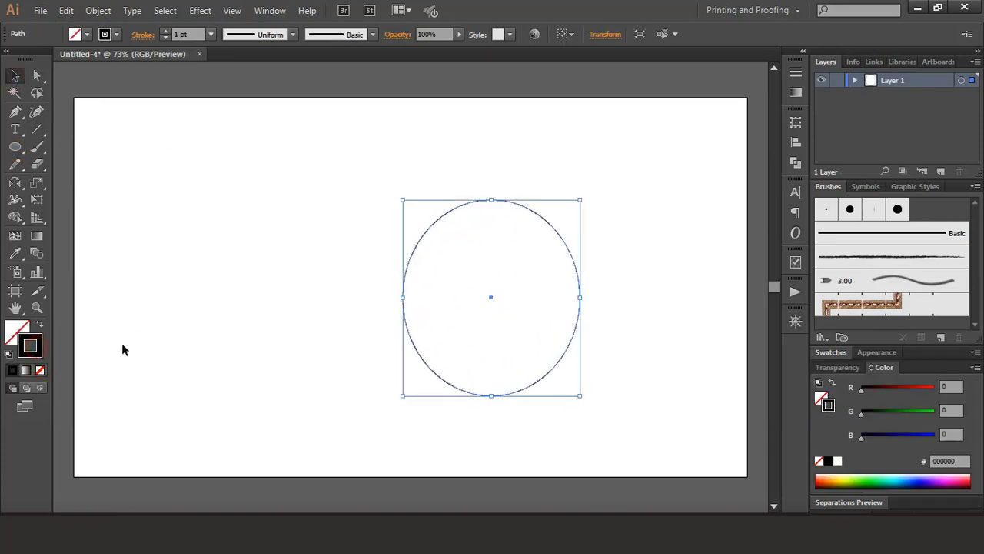
{"action": "left_click_drag", "start_coordinate": [411, 265], "coordinate": [401, 264]}
{"action": "left_click", "coordinate": [313, 260]}
Step: Use Shape Builder to turn the left sliver between the two ellipses into a black-filled crescent
{"action": "left_click_drag", "start_coordinate": [302, 236], "coordinate": [532, 348]}
{"action": "left_click", "coordinate": [17, 218]}
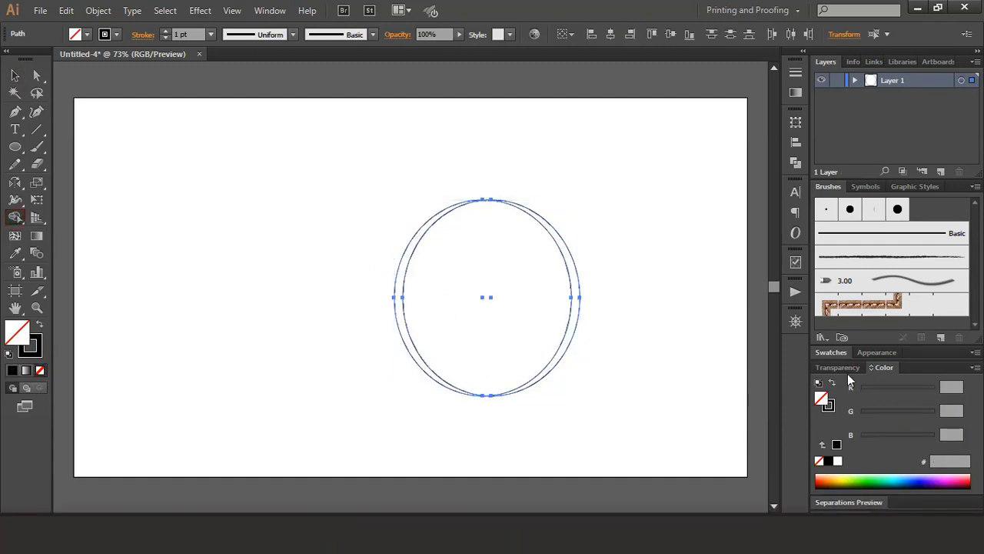
{"action": "left_click", "coordinate": [832, 352]}
{"action": "left_click", "coordinate": [850, 433]}
{"action": "left_click", "coordinate": [399, 314]}
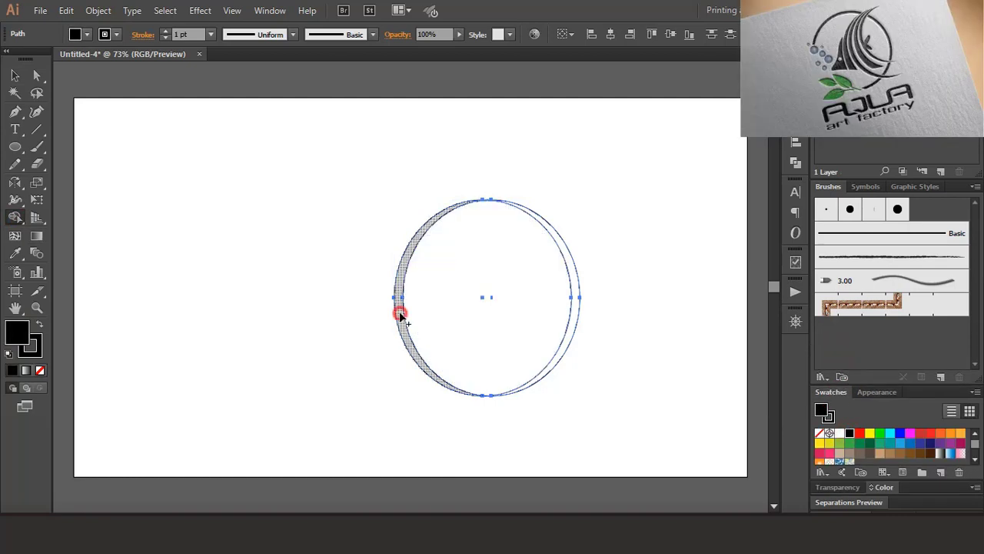
{"action": "left_click", "coordinate": [15, 75]}
{"action": "left_click", "coordinate": [195, 206]}
Step: Delete the leftover ellipse outlines and reposition the black crescent slightly right of the artboard's centre
{"action": "left_click", "coordinate": [398, 271]}
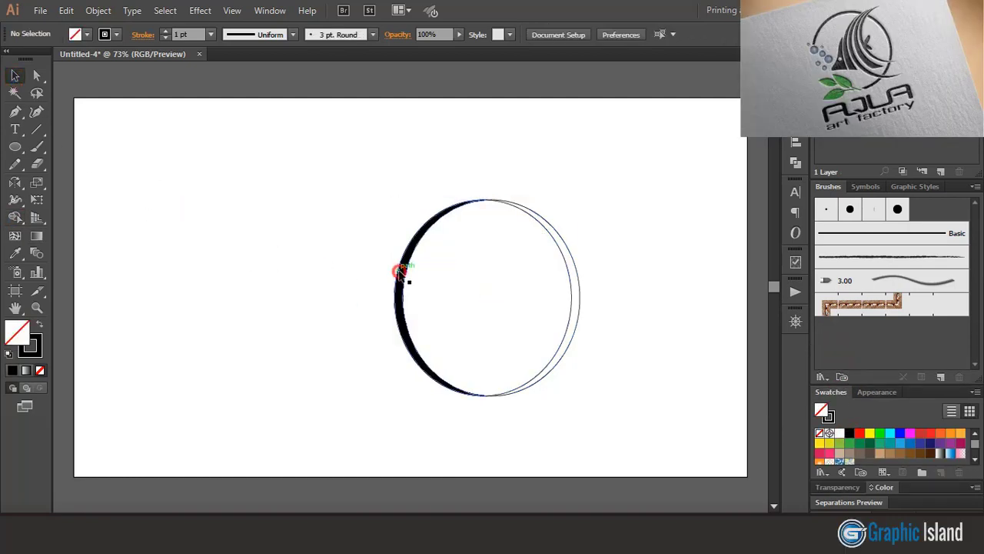
{"action": "left_click_drag", "start_coordinate": [399, 271], "coordinate": [323, 271]}
{"action": "left_click_drag", "start_coordinate": [428, 189], "coordinate": [612, 400]}
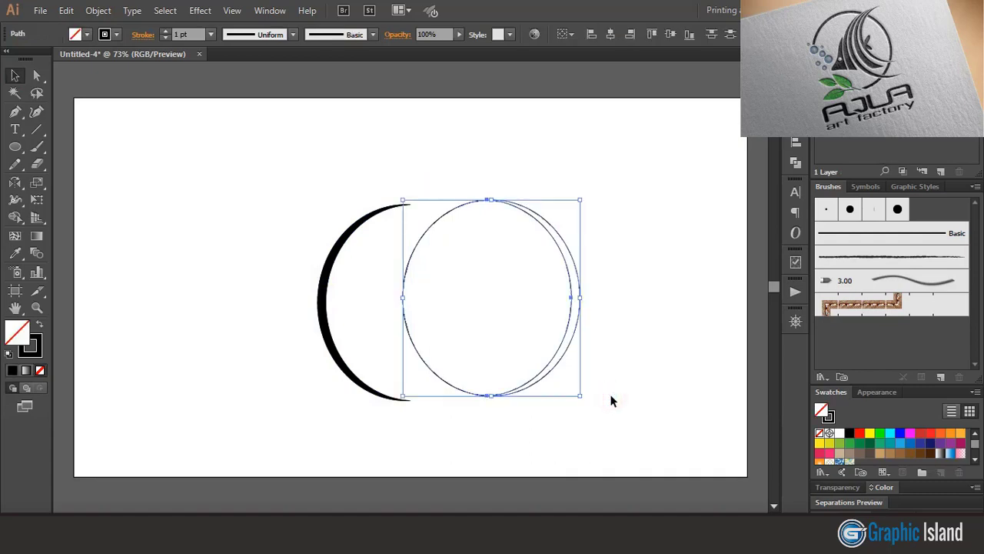
{"action": "key", "text": "Delete"}
{"action": "left_click_drag", "start_coordinate": [329, 307], "coordinate": [470, 296]}
{"action": "left_click", "coordinate": [71, 193]}
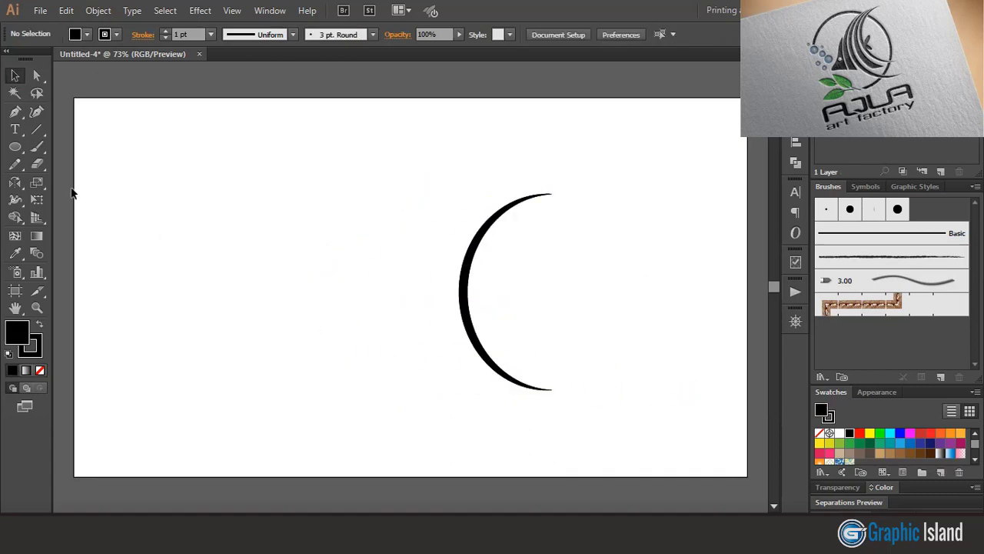
Step: Fit an unfilled ellipse around the crescent and add a duplicate enlarged toward the lower left
{"action": "left_click", "coordinate": [14, 147]}
{"action": "left_click", "coordinate": [40, 370]}
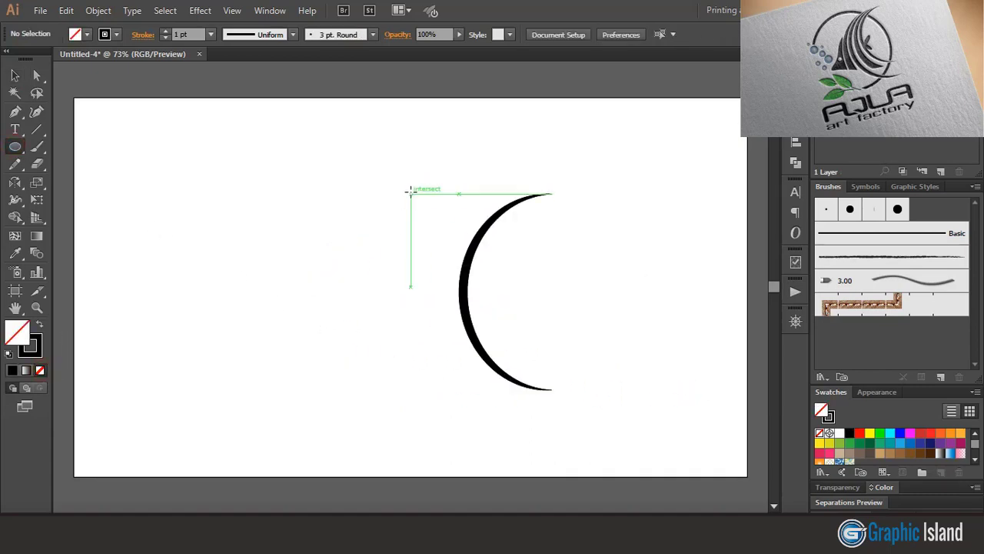
{"action": "left_click_drag", "start_coordinate": [410, 190], "coordinate": [624, 419]}
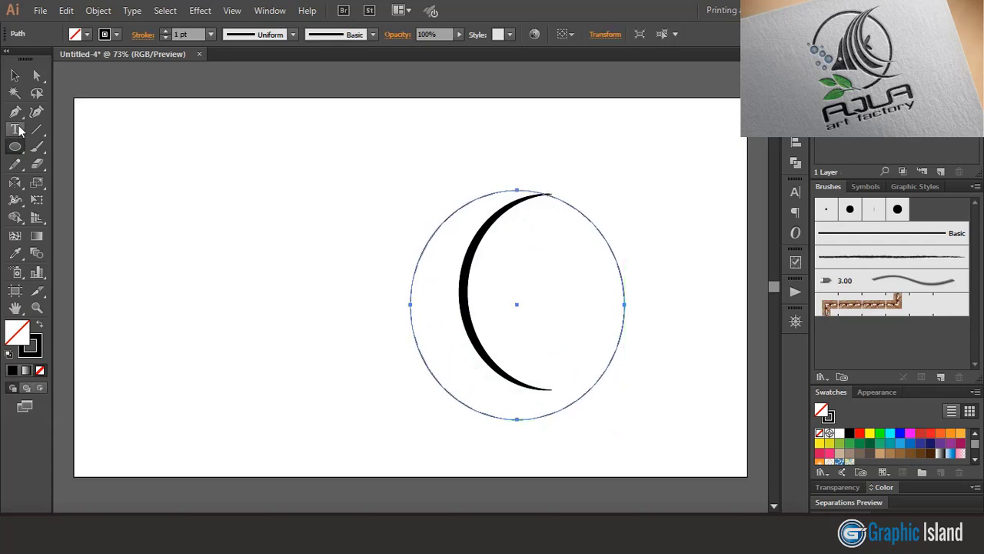
{"action": "key", "text": "v"}
{"action": "left_click_drag", "start_coordinate": [413, 308], "coordinate": [445, 311]}
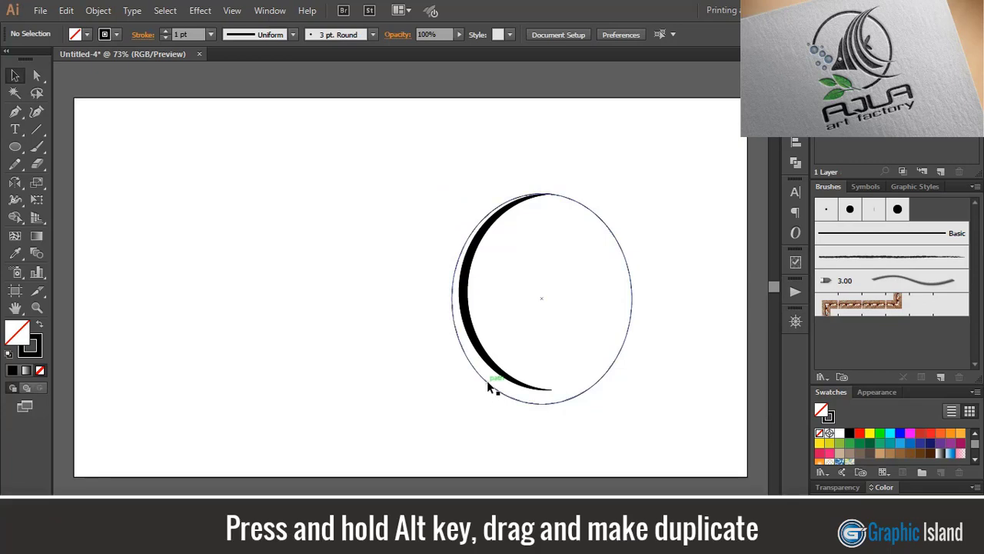
{"action": "left_click_drag", "start_coordinate": [488, 382], "coordinate": [478, 383]}
{"action": "left_click_drag", "start_coordinate": [532, 405], "coordinate": [526, 429]}
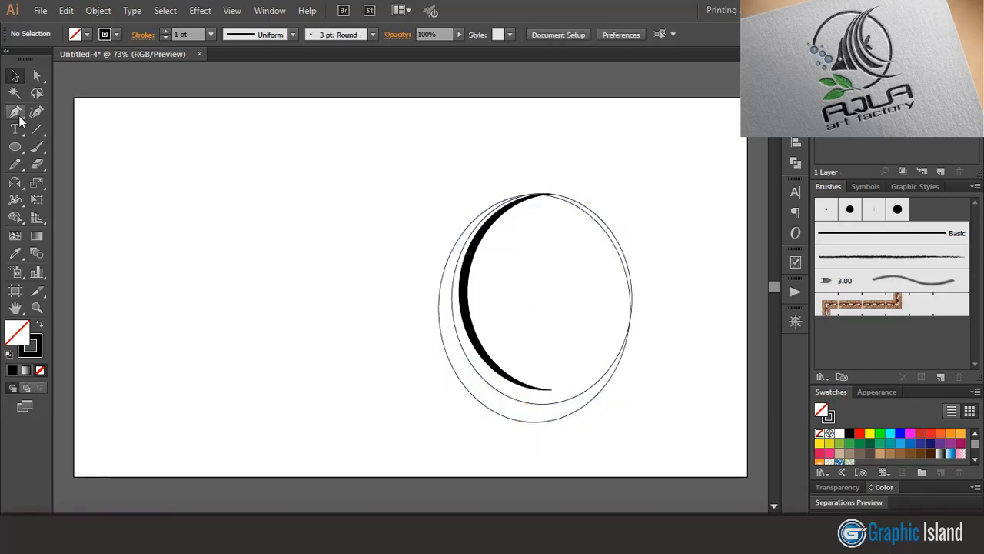
Step: Draw a shallow curved line with the Pen tool across the lower-left part of the two ellipses
{"action": "left_click", "coordinate": [17, 115]}
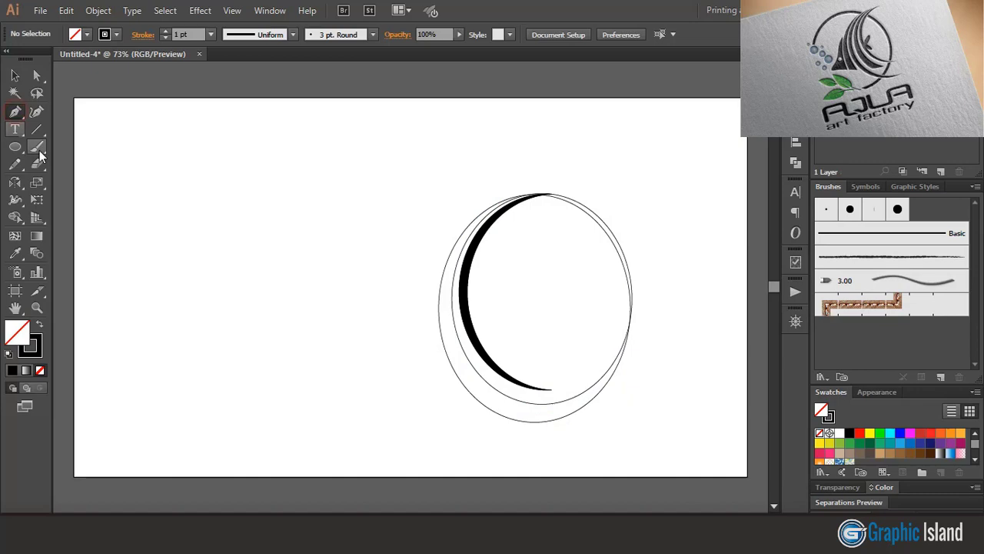
{"action": "left_click", "coordinate": [441, 385]}
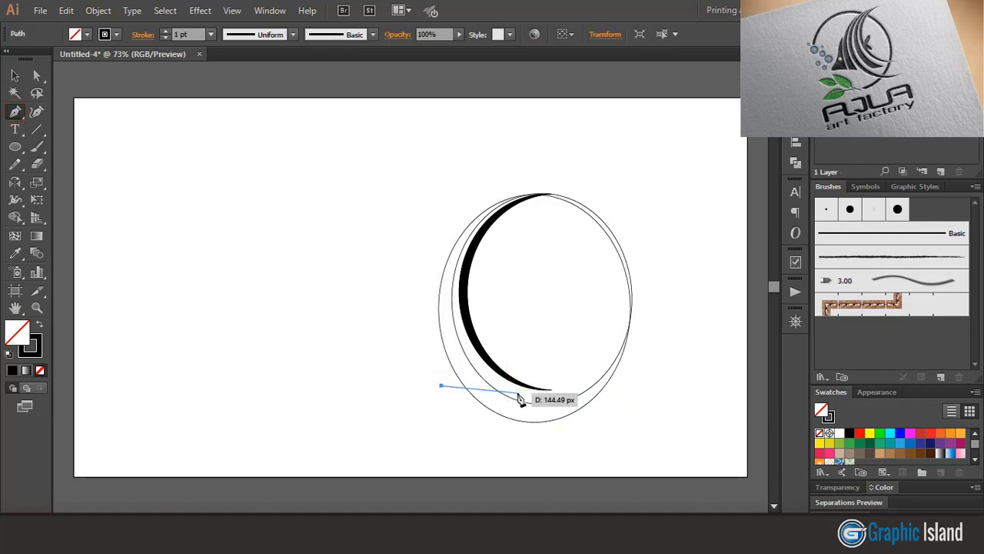
{"action": "left_click_drag", "start_coordinate": [518, 393], "coordinate": [540, 384]}
{"action": "key", "text": "v"}
{"action": "left_click", "coordinate": [439, 431]}
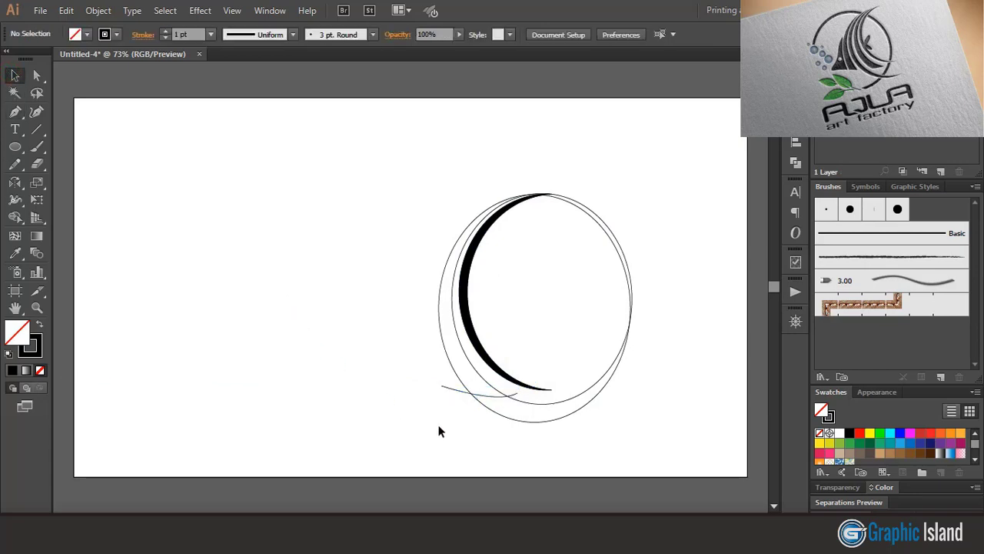
Step: Use Shape Builder to fill the left band between the ellipses, above the curved line, with black
{"action": "left_click_drag", "start_coordinate": [465, 372], "coordinate": [463, 374]}
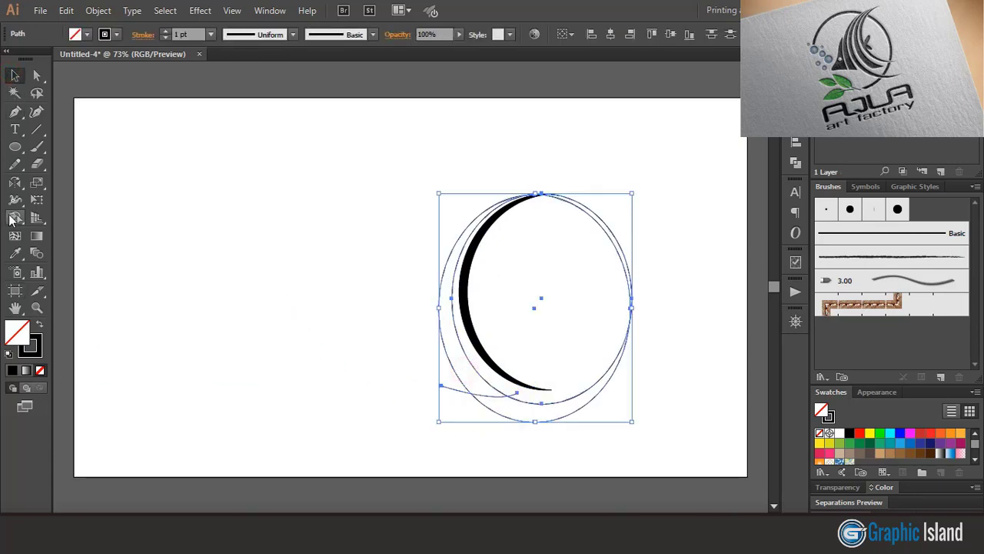
{"action": "left_click", "coordinate": [12, 218]}
{"action": "left_click", "coordinate": [850, 434]}
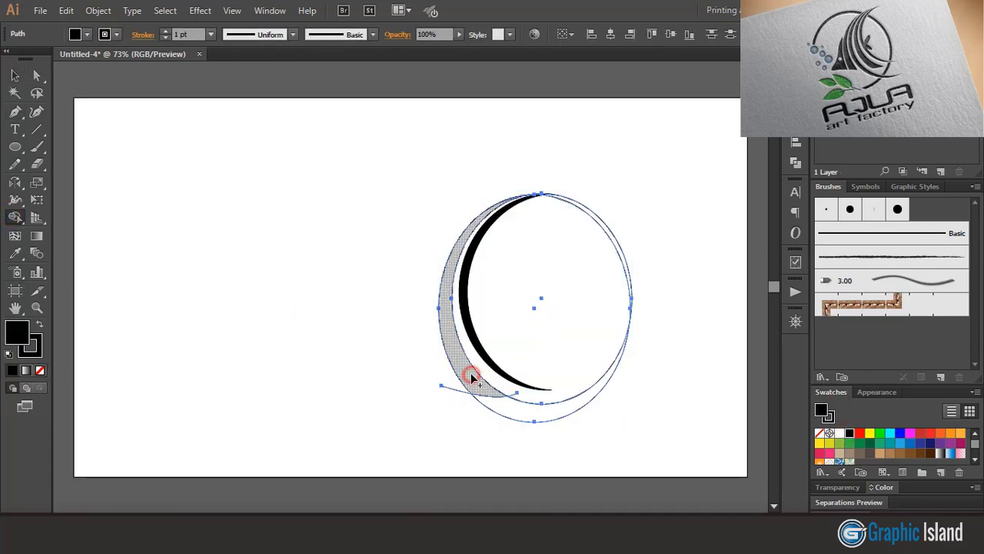
{"action": "left_click", "coordinate": [469, 378]}
{"action": "left_click", "coordinate": [233, 300]}
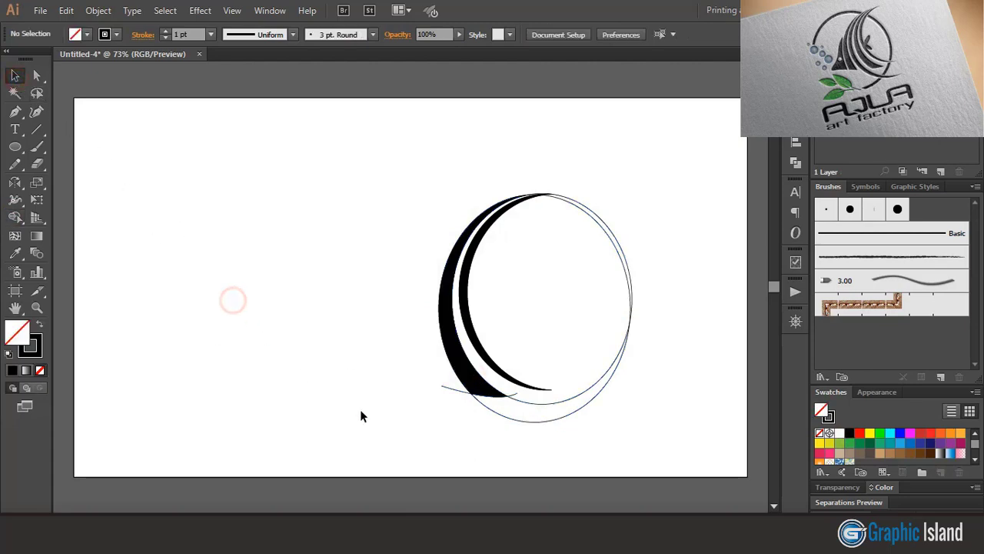
Step: Delete the leftover ellipse outlines and the curved line's protruding ends around the second stripe
{"action": "left_click", "coordinate": [589, 390]}
{"action": "key", "text": "Delete"}
{"action": "left_click", "coordinate": [513, 395]}
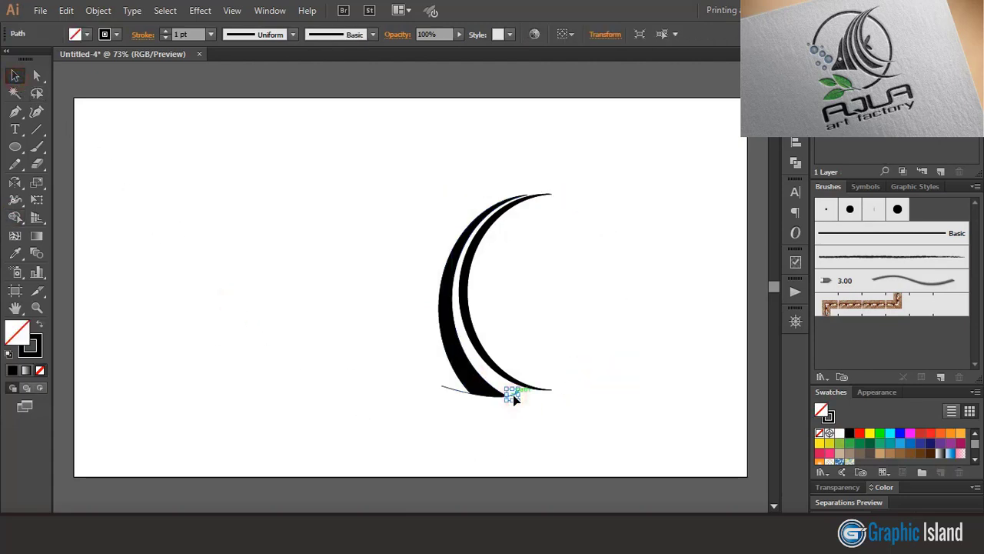
{"action": "left_click", "coordinate": [281, 345]}
{"action": "left_click", "coordinate": [454, 389]}
{"action": "key", "text": "Delete"}
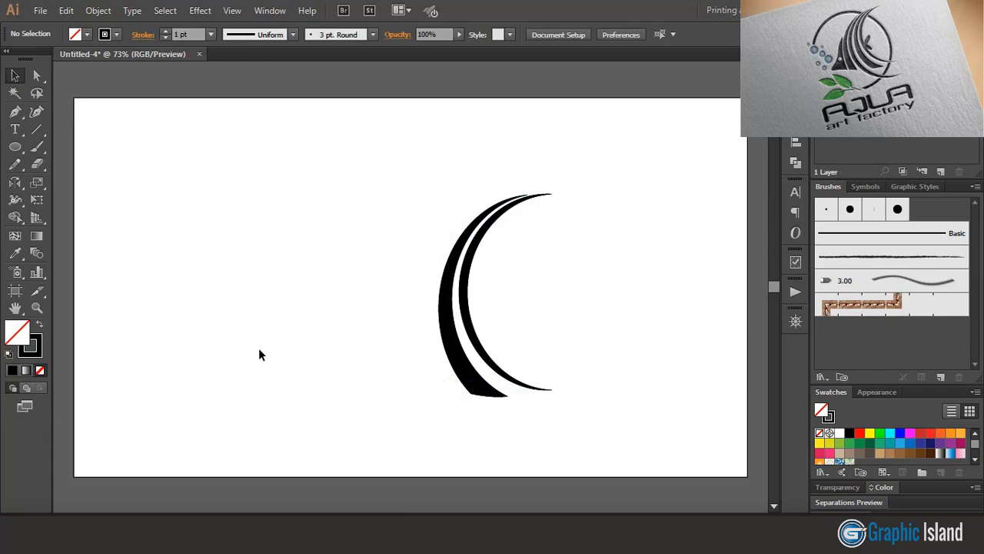
Step: Draw a larger unfilled ellipse over both black stripes and narrow it from its left side
{"action": "left_click", "coordinate": [15, 147]}
{"action": "left_click_drag", "start_coordinate": [380, 201], "coordinate": [644, 435]}
{"action": "left_click", "coordinate": [16, 75]}
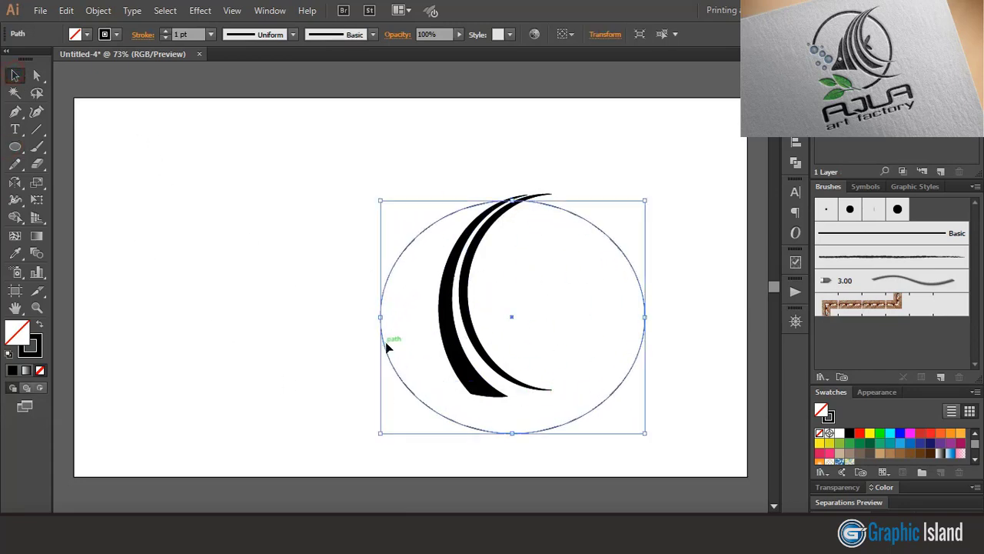
{"action": "left_click_drag", "start_coordinate": [380, 318], "coordinate": [429, 327]}
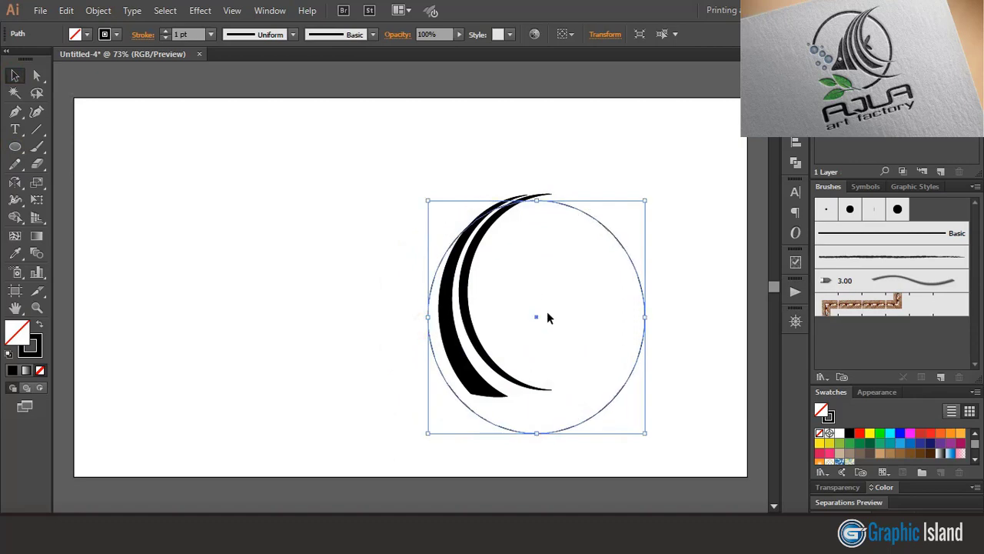
{"action": "left_click_drag", "start_coordinate": [638, 291], "coordinate": [629, 285]}
{"action": "key", "text": "ctrl+z"}
{"action": "key", "text": "ctrl+z"}
Step: Adjust the ellipse's height to enclose both stripes and duplicate it slightly to the left
{"action": "left_click_drag", "start_coordinate": [540, 443], "coordinate": [540, 436]}
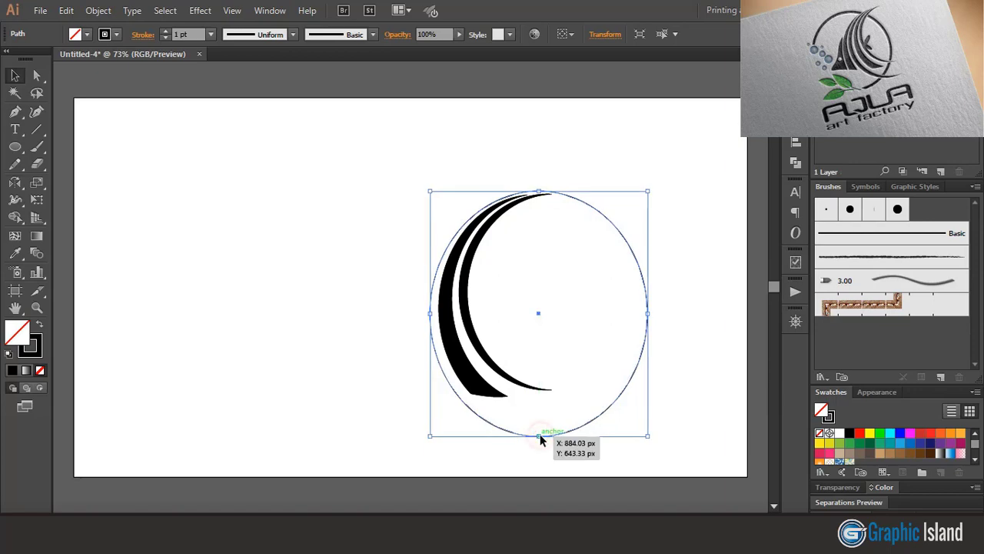
{"action": "left_click", "coordinate": [578, 456]}
{"action": "left_click_drag", "start_coordinate": [608, 409], "coordinate": [596, 410]}
{"action": "left_click", "coordinate": [477, 464]}
Step: Use Shape Builder to fill the left crescent between the two large ellipses with black, and delete the leftover outlines
{"action": "left_click_drag", "start_coordinate": [496, 421], "coordinate": [497, 423]}
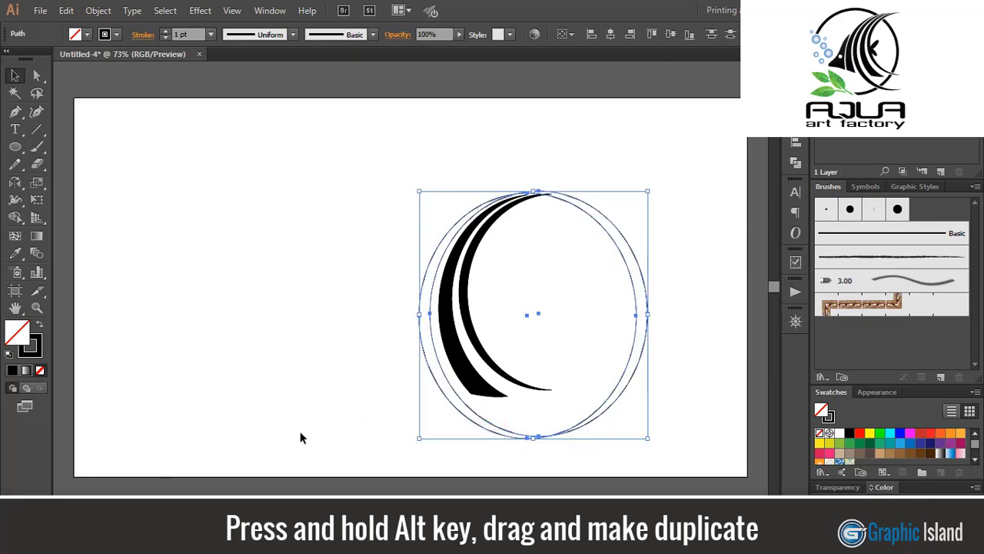
{"action": "left_click", "coordinate": [15, 218]}
{"action": "left_click", "coordinate": [849, 433]}
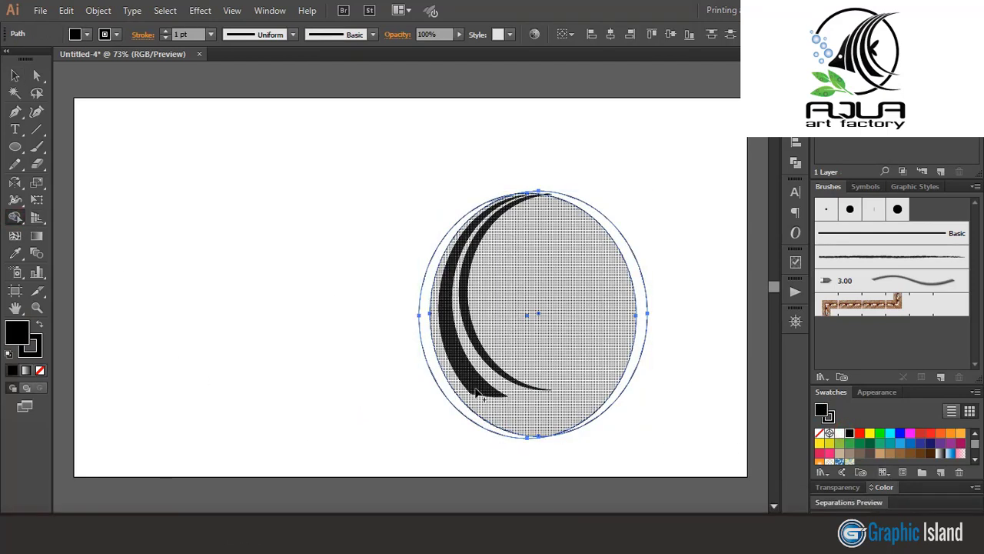
{"action": "left_click", "coordinate": [429, 354]}
{"action": "key", "text": "v"}
{"action": "left_click", "coordinate": [153, 201]}
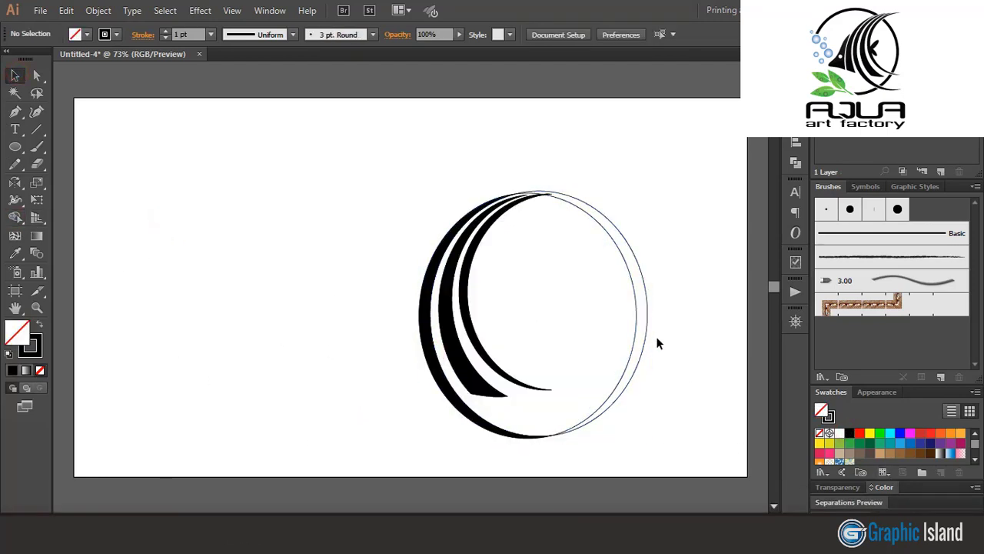
{"action": "left_click_drag", "start_coordinate": [686, 358], "coordinate": [686, 358]}
{"action": "key", "text": "Delete"}
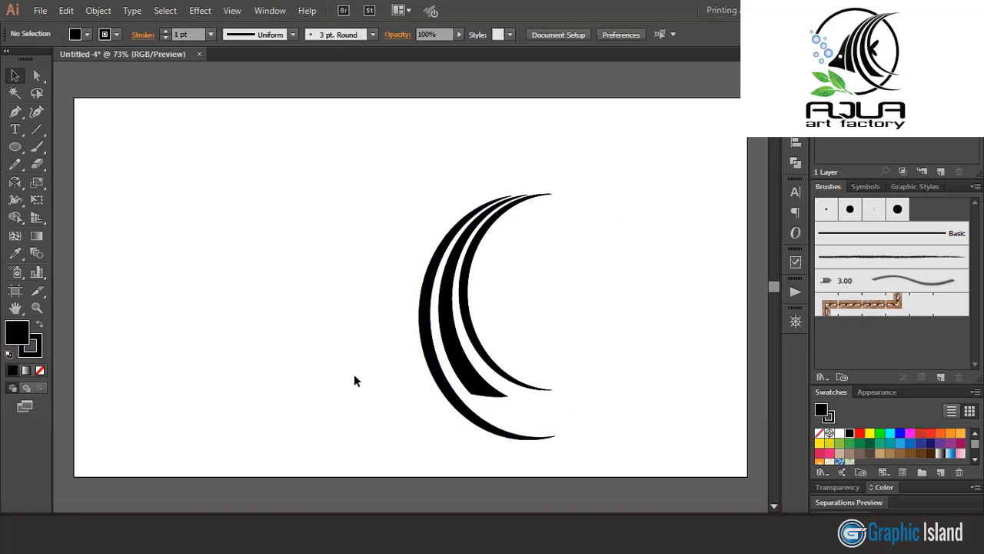
Step: Draw a closed black stripe with the Pen tool along the outer left side, tapering at the top and flat at the bottom
{"action": "left_click", "coordinate": [15, 114]}
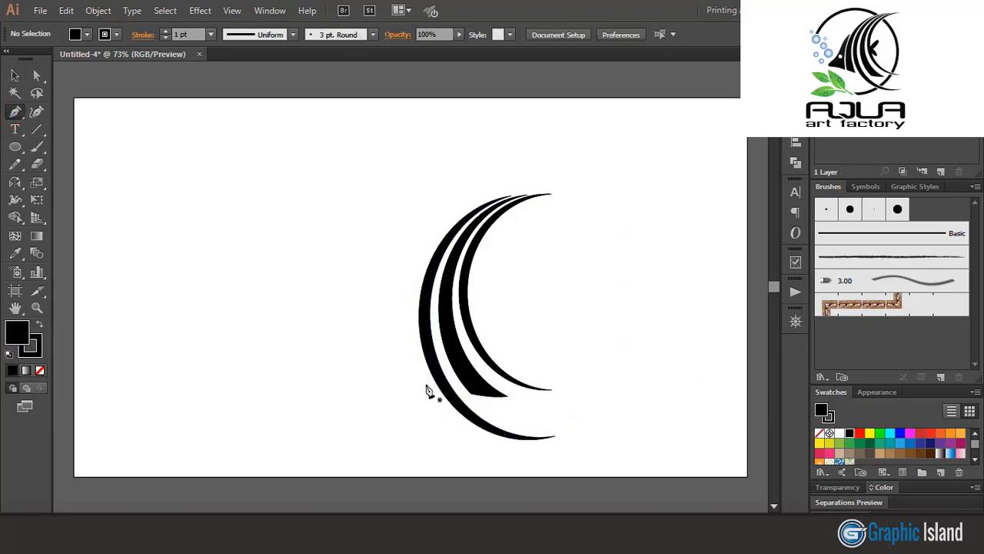
{"action": "left_click_drag", "start_coordinate": [428, 391], "coordinate": [399, 381]}
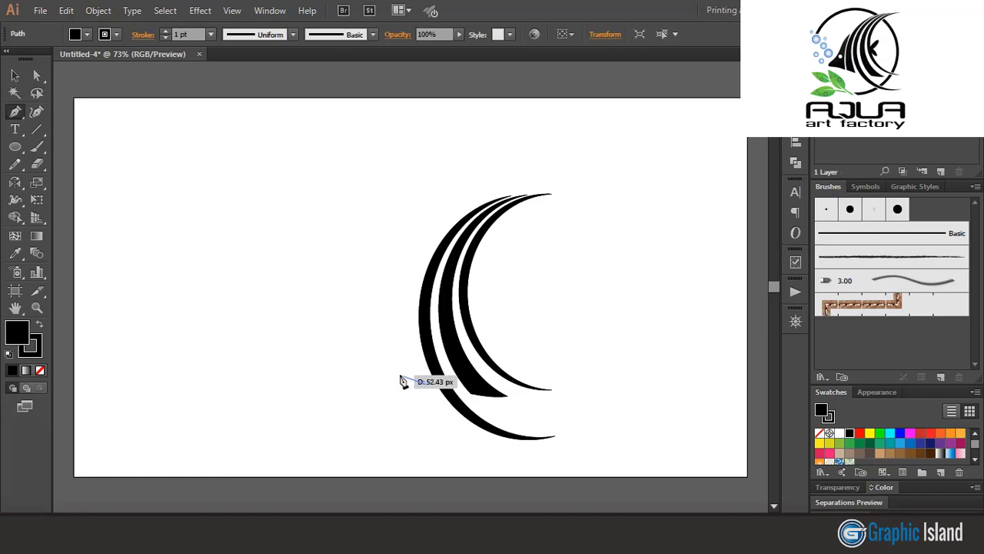
{"action": "left_click", "coordinate": [402, 375]}
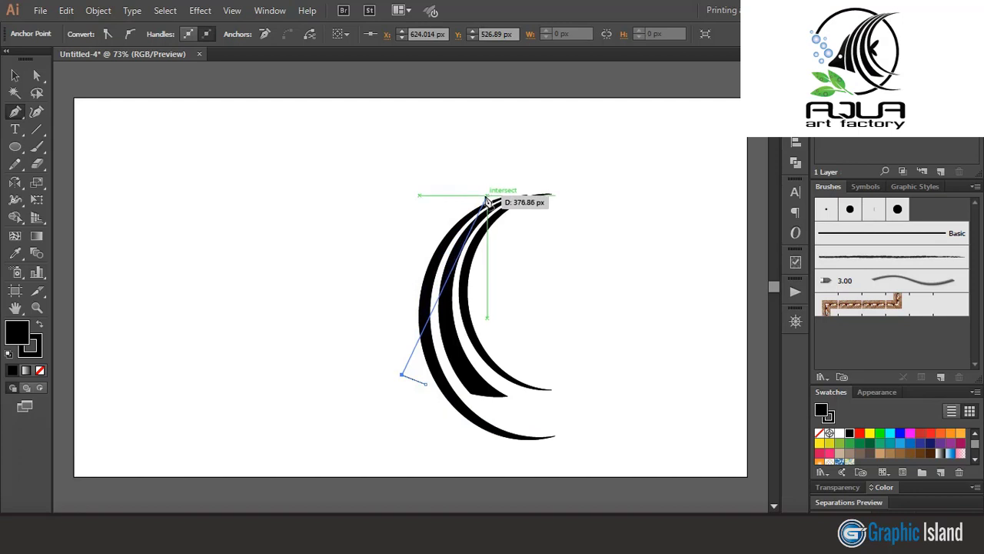
{"action": "left_click_drag", "start_coordinate": [483, 196], "coordinate": [598, 144]}
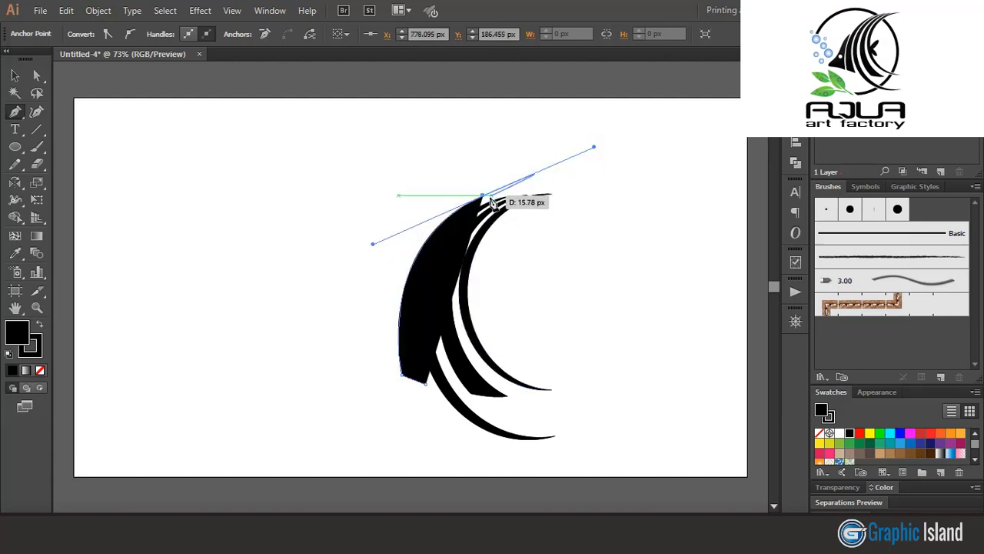
{"action": "left_click", "coordinate": [482, 198]}
{"action": "left_click_drag", "start_coordinate": [426, 382], "coordinate": [474, 509]}
{"action": "left_click", "coordinate": [10, 77]}
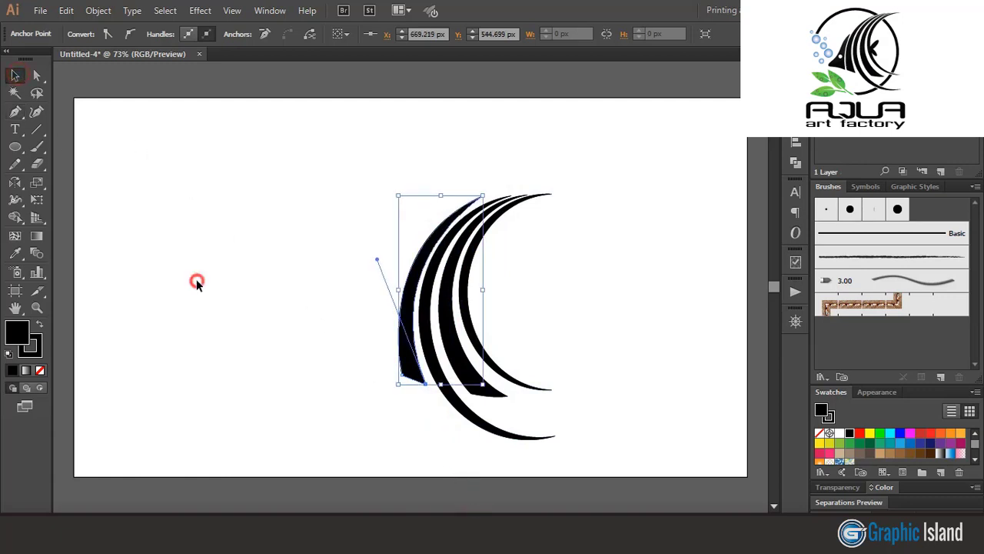
{"action": "left_click", "coordinate": [195, 282]}
Step: Draw a closed black head shape with the Pen tool beside the outermost stripe, with a pointed top and rounded snout
{"action": "left_click", "coordinate": [16, 113]}
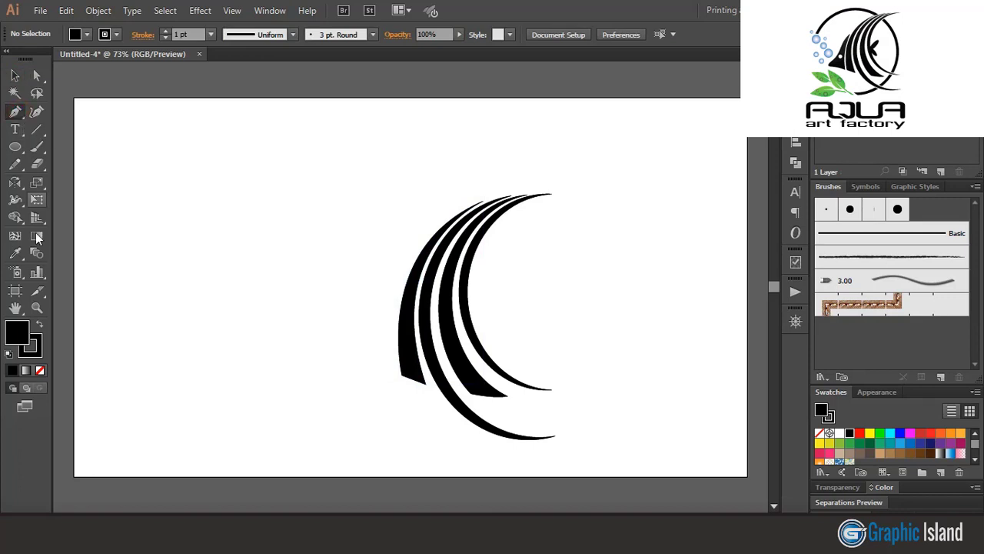
{"action": "left_click", "coordinate": [411, 260]}
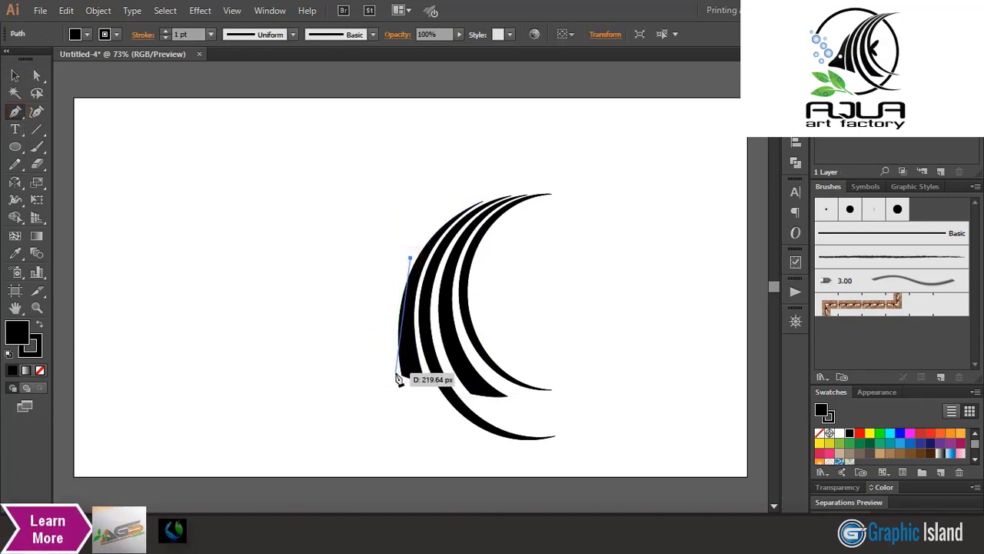
{"action": "left_click_drag", "start_coordinate": [396, 373], "coordinate": [411, 433]}
{"action": "left_click", "coordinate": [396, 377]}
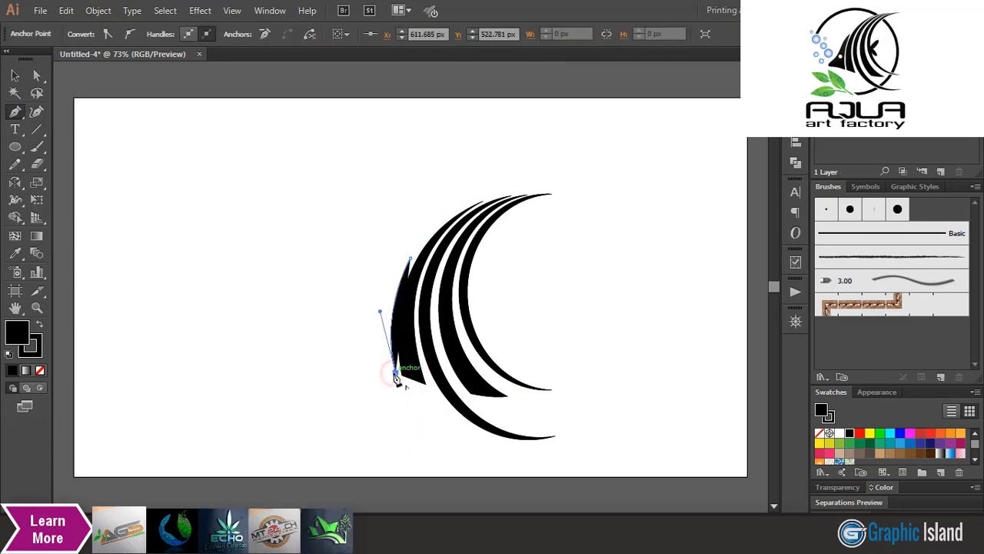
{"action": "left_click_drag", "start_coordinate": [338, 365], "coordinate": [334, 362]}
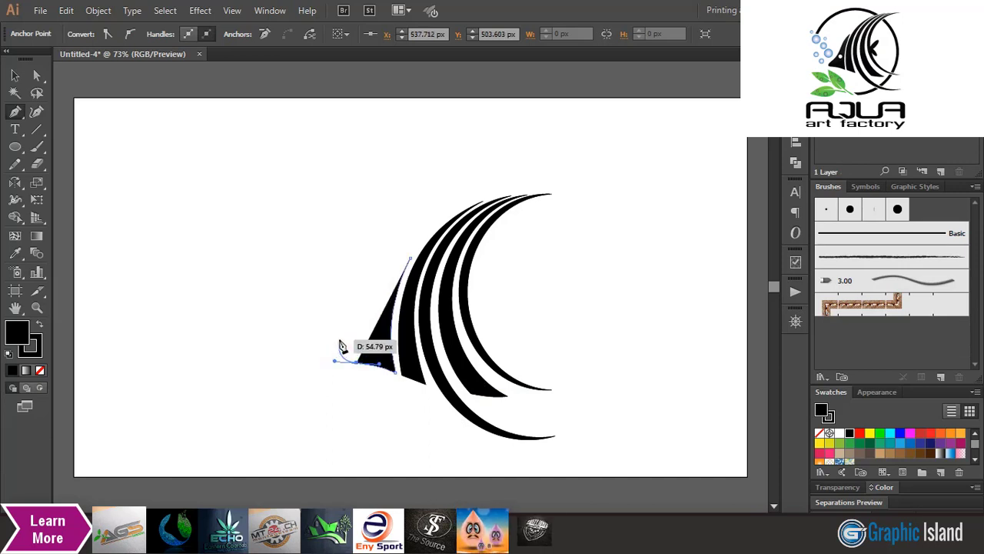
{"action": "left_click", "coordinate": [356, 346]}
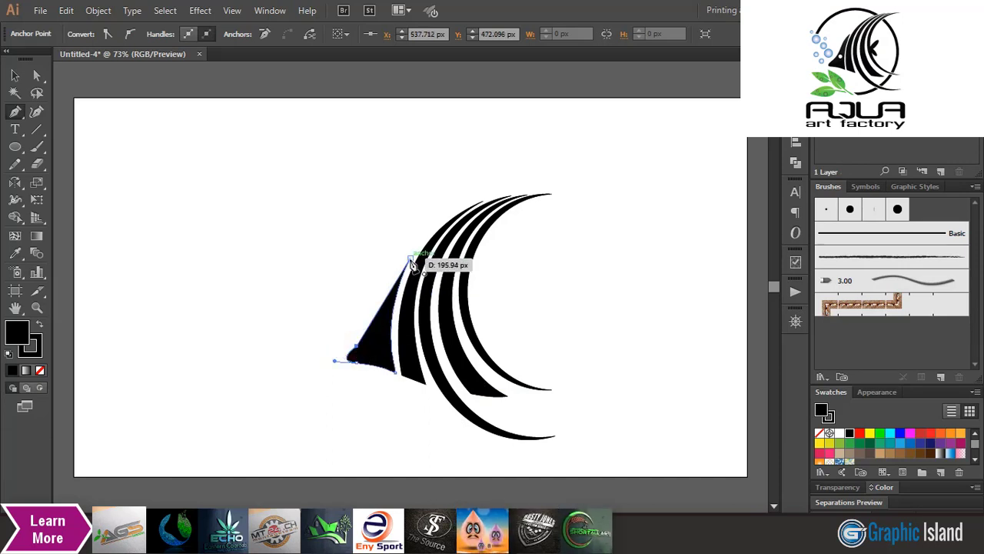
{"action": "left_click_drag", "start_coordinate": [384, 301], "coordinate": [396, 266]}
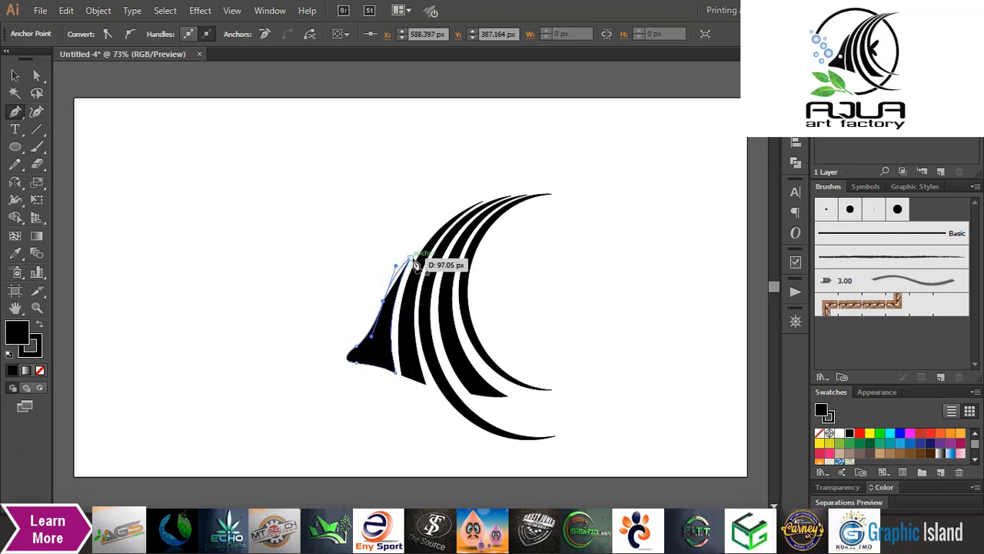
{"action": "left_click", "coordinate": [410, 259]}
{"action": "left_click", "coordinate": [15, 76]}
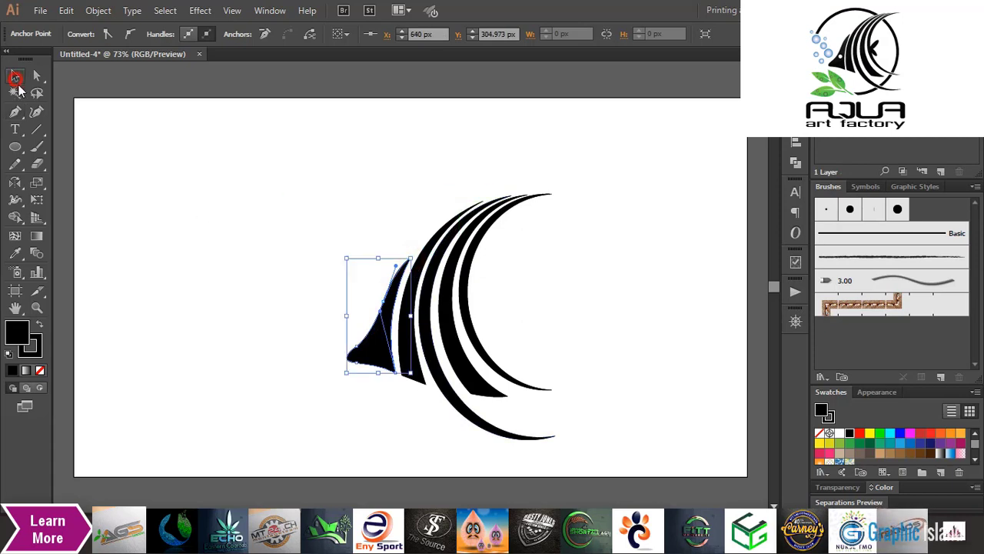
{"action": "left_click", "coordinate": [213, 264]}
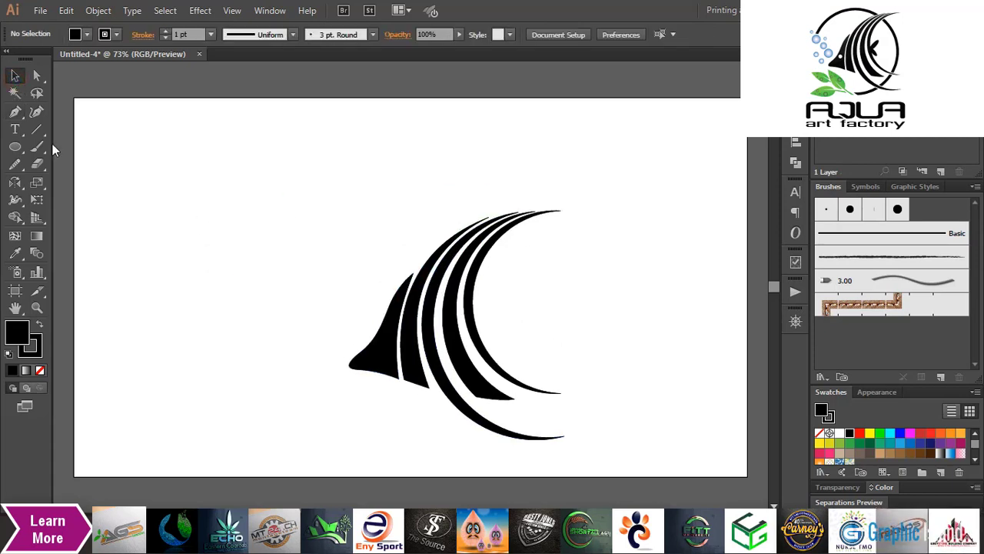
Step: Draw a small circle on the fish's head as the eye and fill it with white
{"action": "key", "text": "l"}
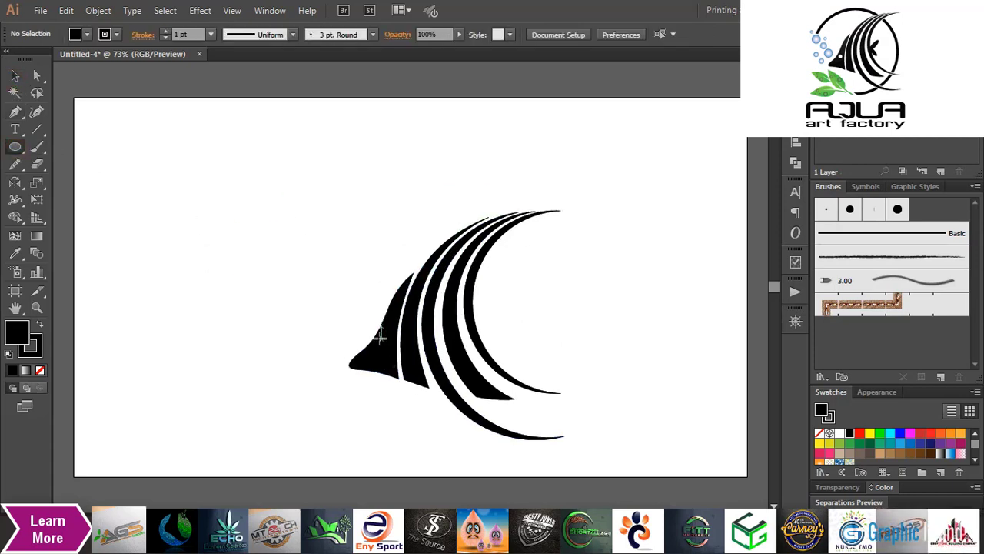
{"action": "left_click_drag", "start_coordinate": [379, 333], "coordinate": [393, 348]}
{"action": "left_click", "coordinate": [840, 434]}
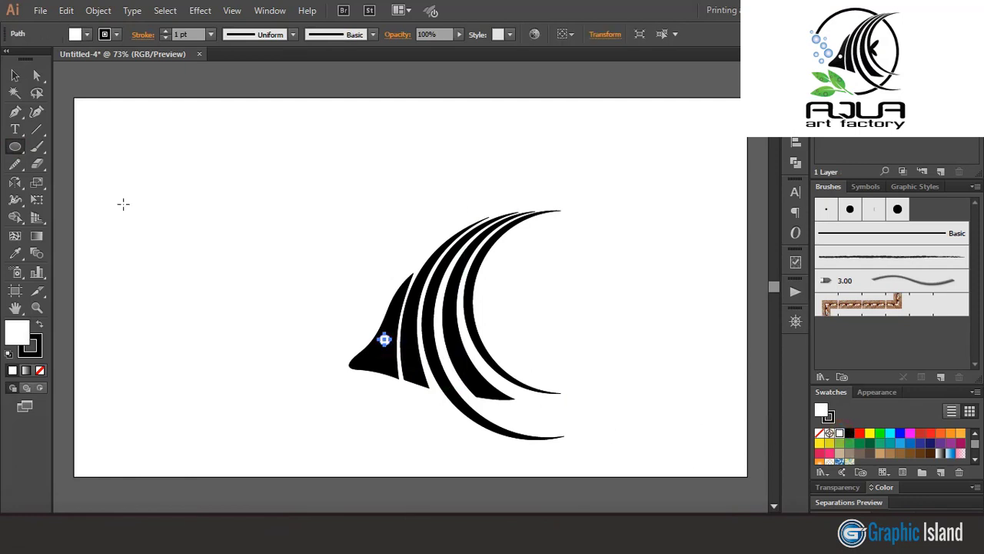
{"action": "left_click", "coordinate": [13, 75]}
{"action": "left_click", "coordinate": [213, 321]}
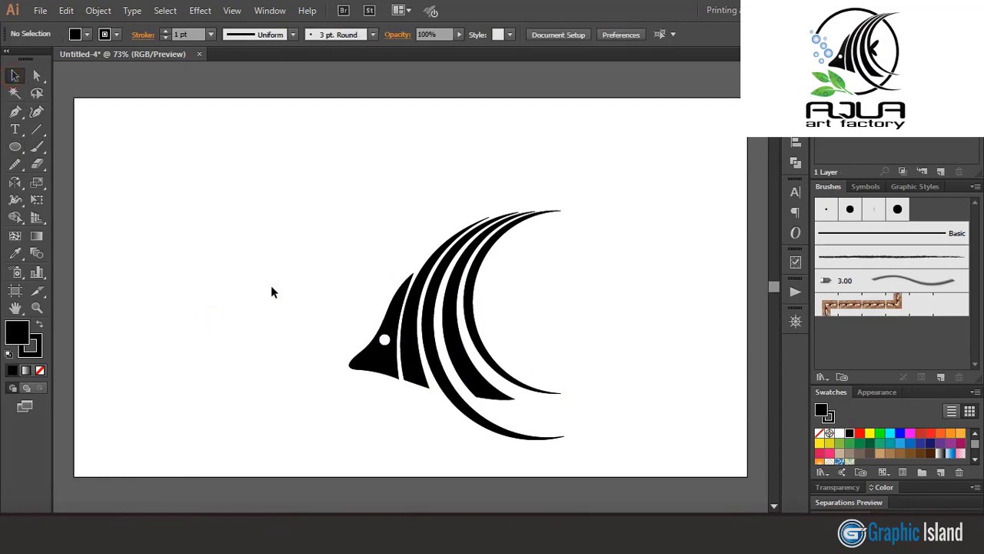
Step: Draw a narrow black ellipse as a fin and place it tilted upward against the innermost stripe's inner edge
{"action": "key", "text": "l"}
{"action": "left_click_drag", "start_coordinate": [176, 211], "coordinate": [492, 311]}
{"action": "left_click", "coordinate": [14, 75]}
{"action": "left_click", "coordinate": [312, 193]}
{"action": "left_click", "coordinate": [519, 332]}
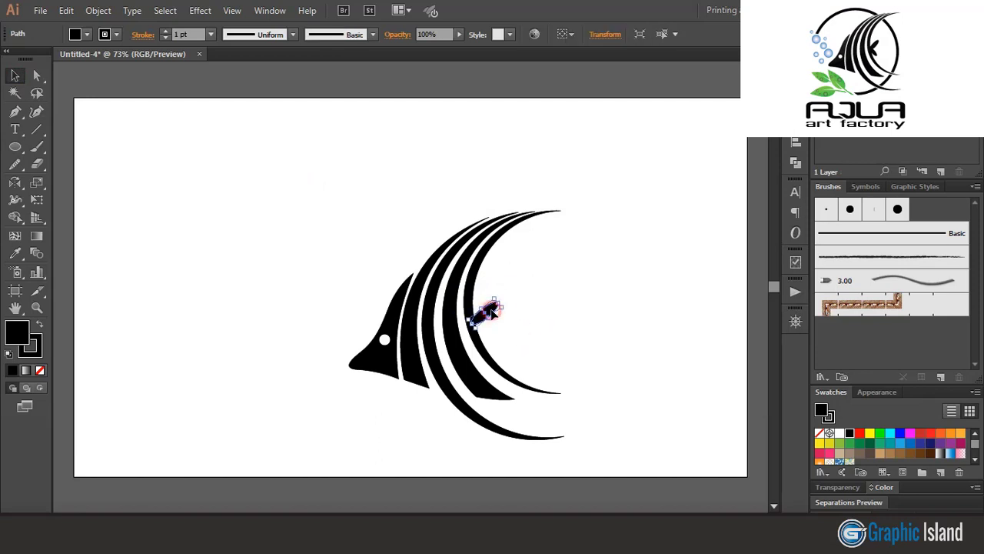
Step: Make a reflected copy of the fin and arrange the two as an upper and a lower fin meeting at the innermost stripe
{"action": "double_click", "coordinate": [14, 182]}
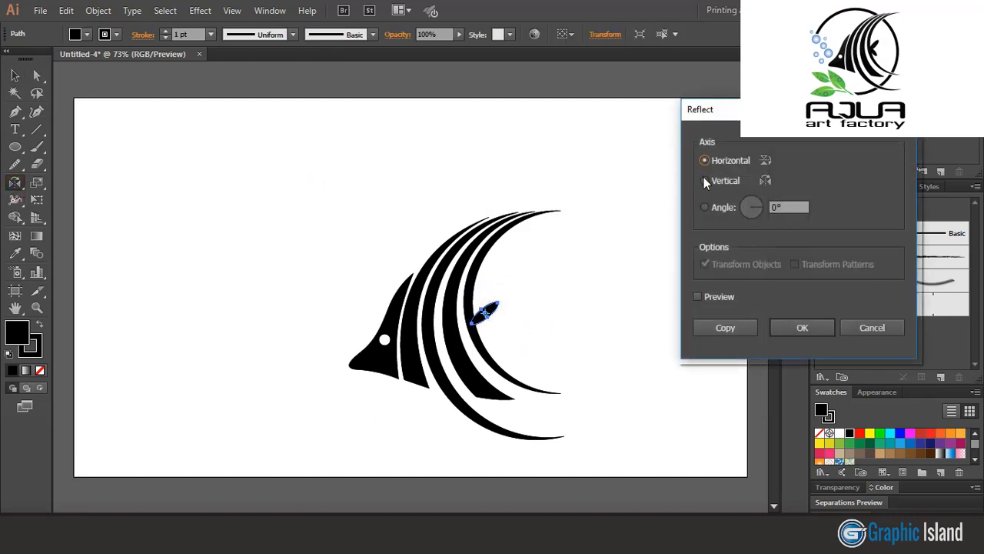
{"action": "left_click", "coordinate": [701, 327]}
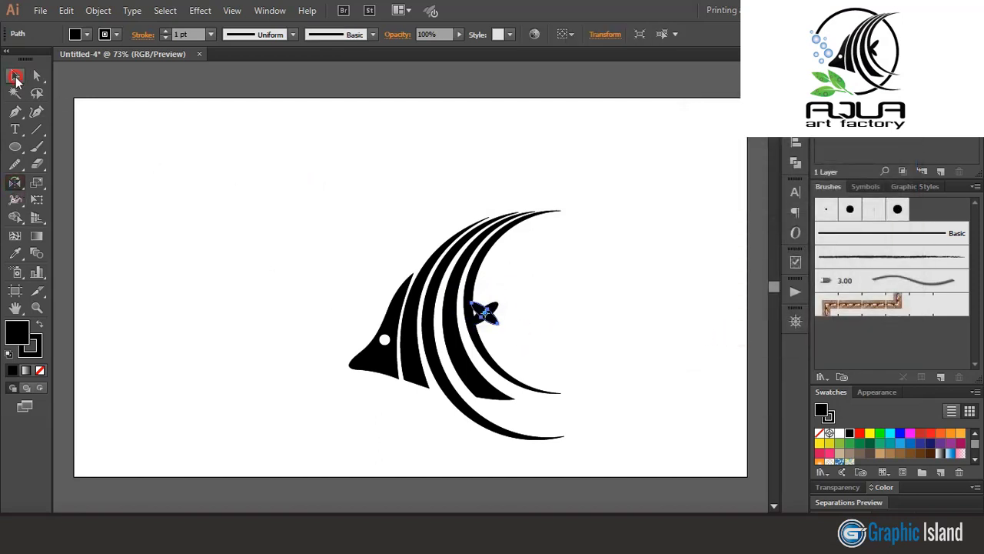
{"action": "left_click", "coordinate": [15, 77]}
{"action": "left_click", "coordinate": [189, 304]}
{"action": "mouse_move", "coordinate": [492, 318]}
{"action": "left_mouse_down"}
{"action": "mouse_move", "coordinate": [490, 330]}
{"action": "mouse_move", "coordinate": [476, 323]}
{"action": "mouse_move", "coordinate": [487, 345]}
{"action": "mouse_move", "coordinate": [478, 329]}
{"action": "left_mouse_up"}
{"action": "left_click", "coordinate": [527, 327]}
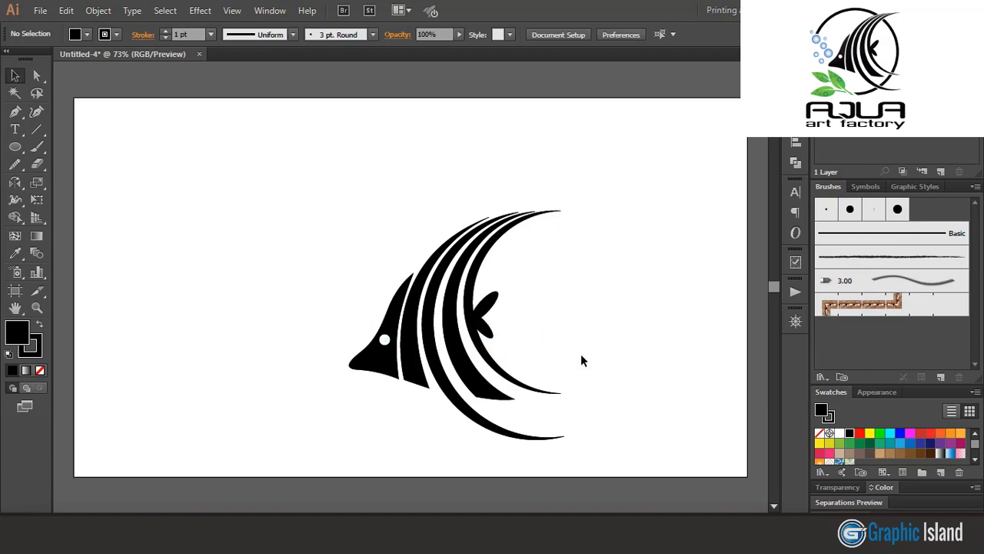
Step: Select all the fish parts and combine them with Pathfinder Unite
{"action": "left_click_drag", "start_coordinate": [580, 354], "coordinate": [406, 250]}
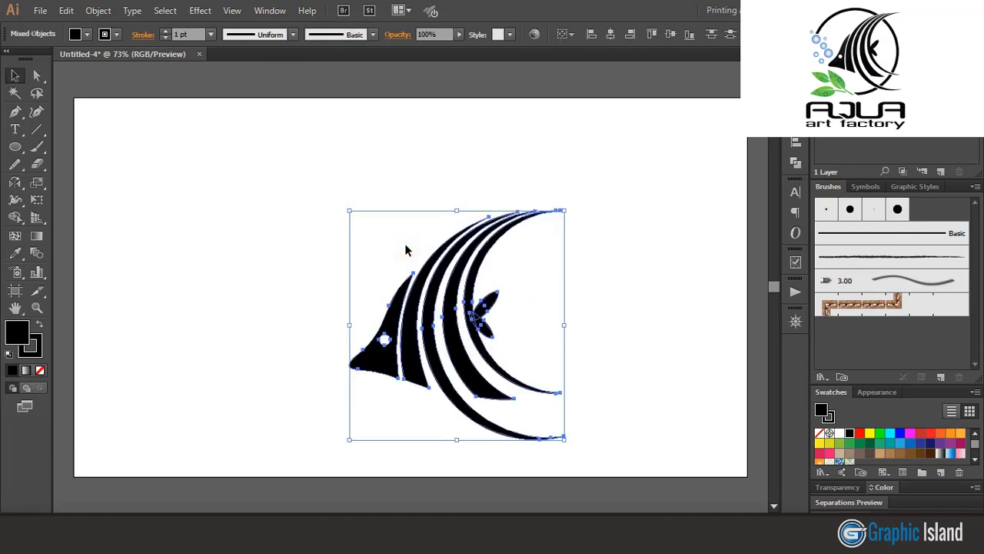
{"action": "left_click", "coordinate": [796, 163]}
{"action": "left_click", "coordinate": [627, 145]}
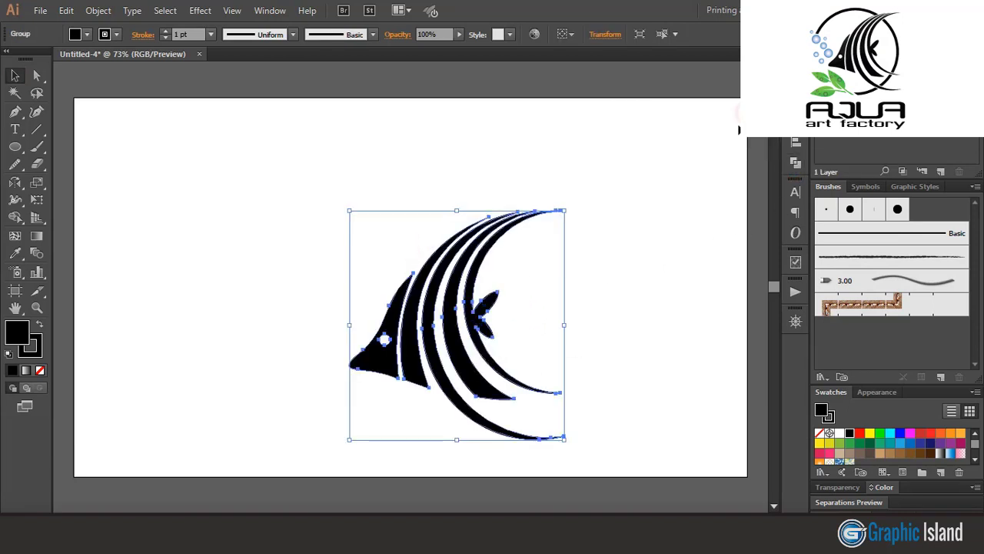
{"action": "left_click", "coordinate": [653, 273]}
Step: Draw a closed shape with the Pen tool covering the fish's upper half, with a gently curved lower edge, and fill it with cyan
{"action": "left_click", "coordinate": [15, 113]}
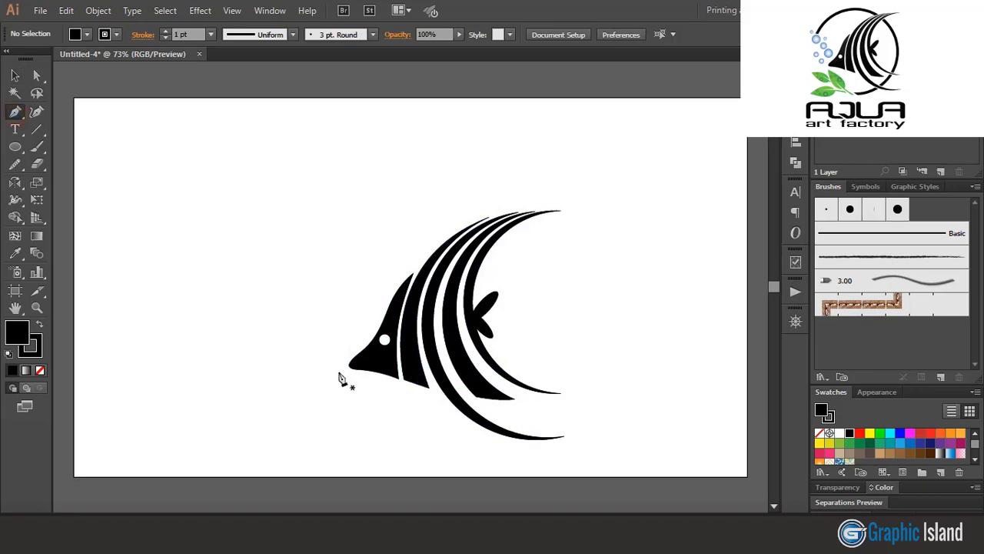
{"action": "left_click", "coordinate": [319, 373]}
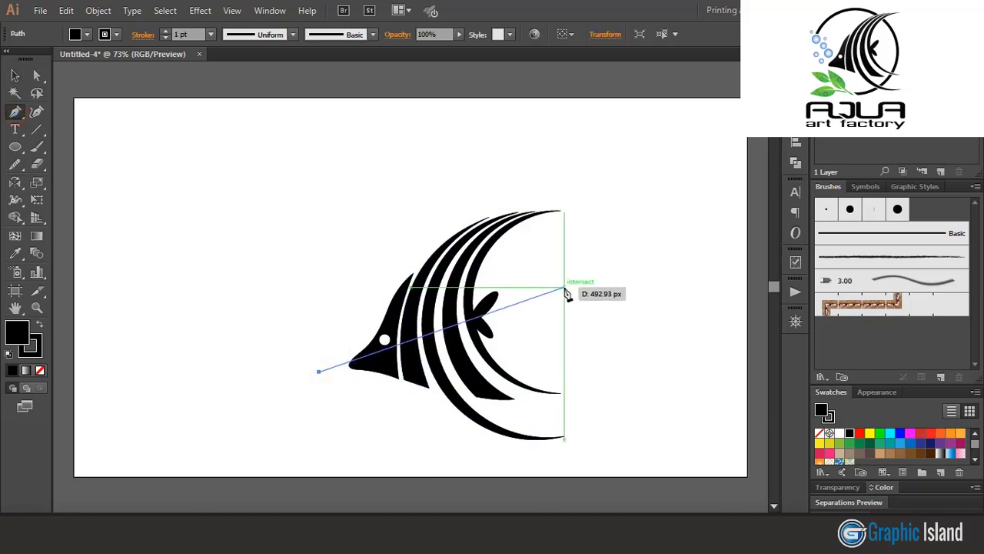
{"action": "left_click_drag", "start_coordinate": [606, 259], "coordinate": [701, 202]}
{"action": "left_click", "coordinate": [606, 259]}
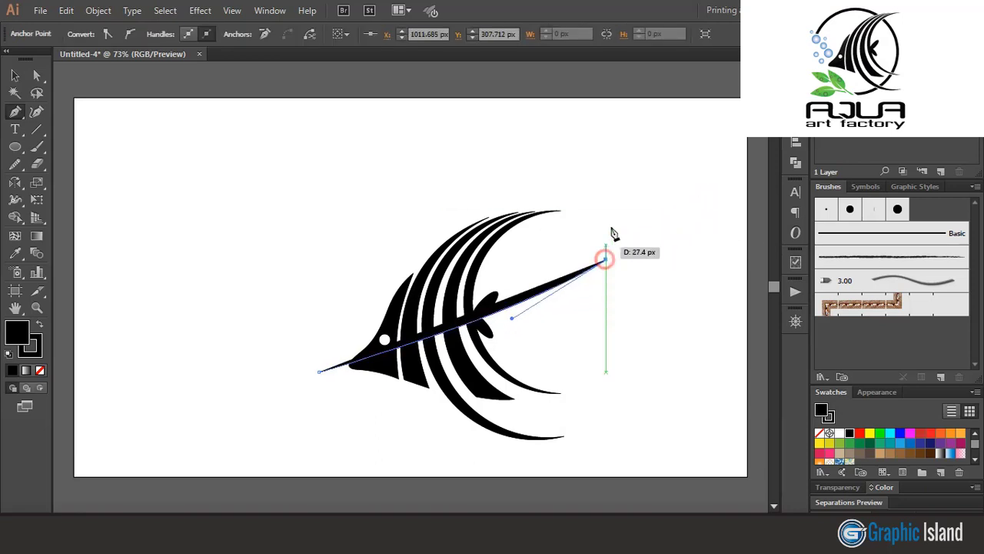
{"action": "left_click", "coordinate": [610, 145]}
{"action": "left_click", "coordinate": [287, 256]}
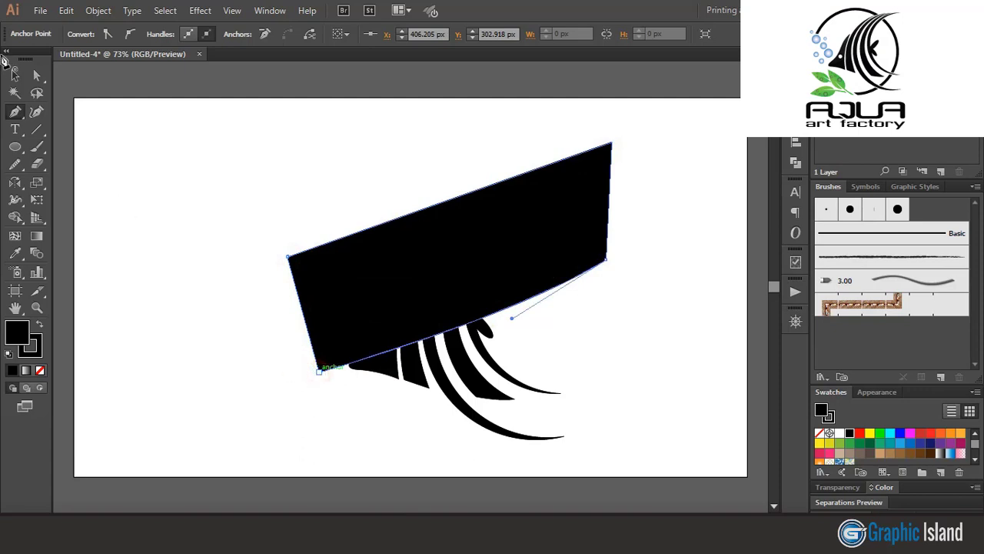
{"action": "left_click", "coordinate": [15, 75]}
{"action": "left_click", "coordinate": [891, 434]}
{"action": "left_click", "coordinate": [220, 292]}
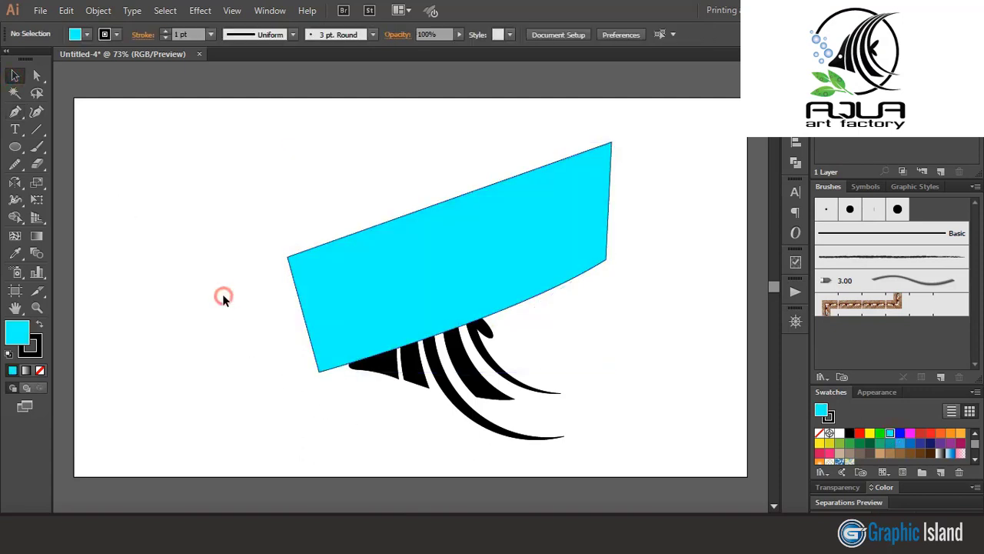
Step: Use Shape Builder on the cyan shape and the fish to delete the cyan area outside the fish
{"action": "left_click_drag", "start_coordinate": [211, 248], "coordinate": [584, 374]}
{"action": "left_click", "coordinate": [15, 218]}
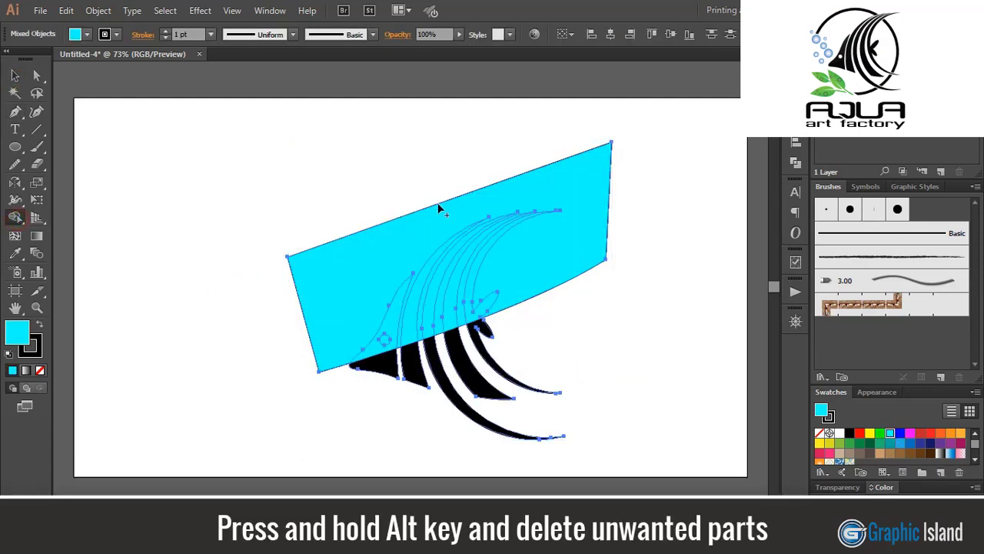
{"action": "left_click", "coordinate": [390, 241], "text": "alt"}
{"action": "left_click", "coordinate": [13, 74]}
{"action": "left_click", "coordinate": [129, 252]}
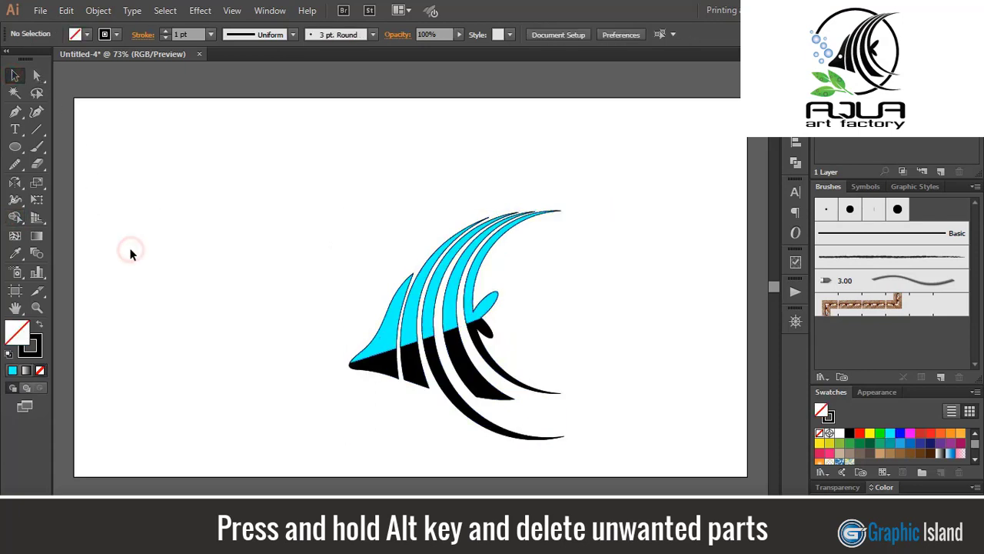
Step: Select the cyan upper pieces of the head, stripes and fin together and combine them with Pathfinder Unite
{"action": "left_click", "coordinate": [402, 331]}
{"action": "left_click", "coordinate": [419, 331], "text": "shift"}
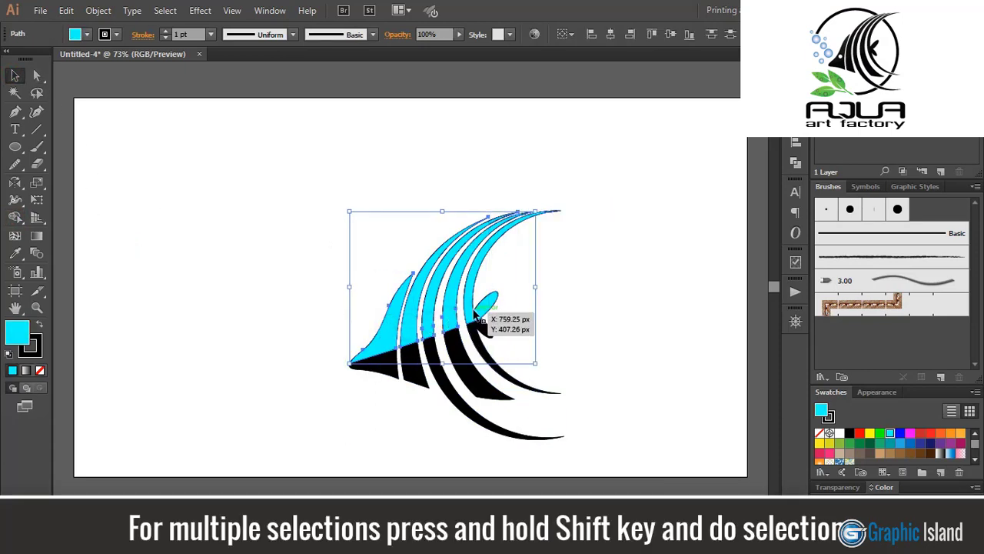
{"action": "left_click", "coordinate": [473, 320], "text": "shift"}
{"action": "left_click", "coordinate": [796, 163]}
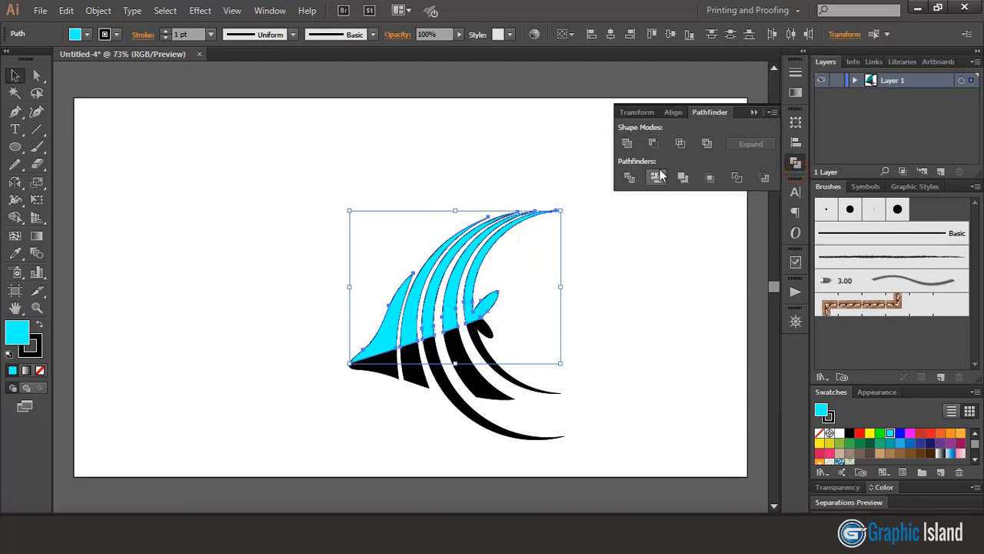
{"action": "left_click", "coordinate": [626, 144]}
{"action": "left_click", "coordinate": [756, 112]}
{"action": "left_click", "coordinate": [290, 289]}
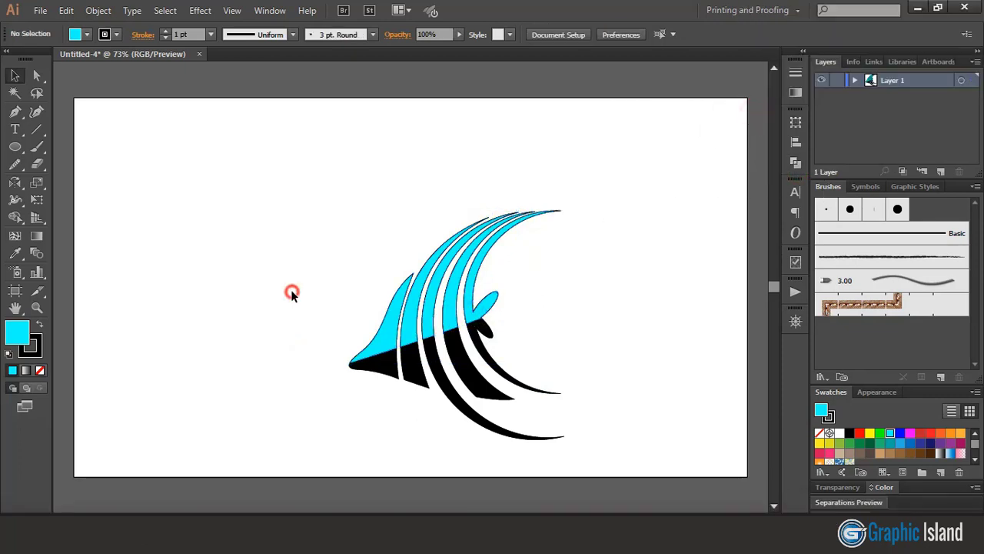
Step: Use Shape Builder to cut the eye circle out of the cyan part of the head
{"action": "left_click", "coordinate": [519, 359]}
{"action": "left_click", "coordinate": [24, 221]}
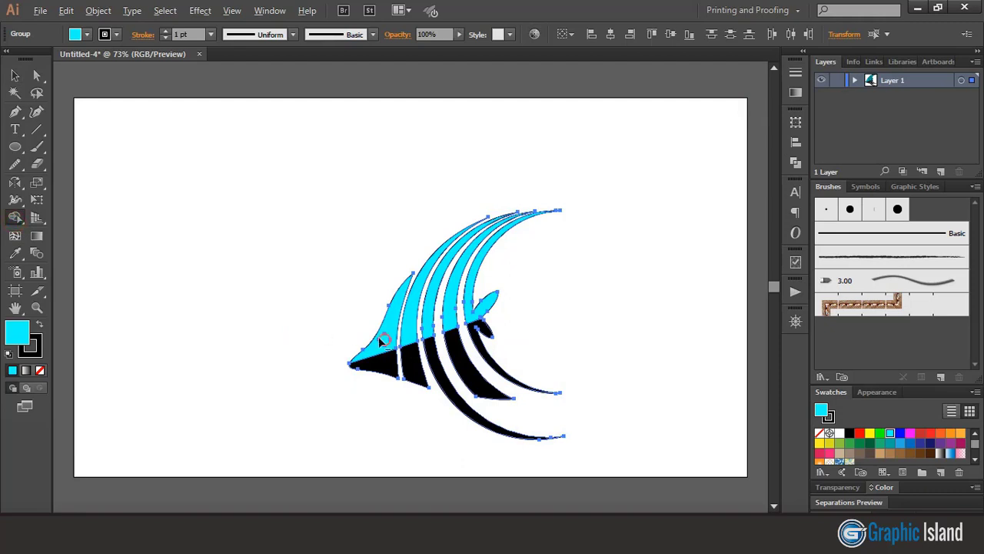
{"action": "left_click", "coordinate": [13, 77]}
{"action": "left_click", "coordinate": [178, 234]}
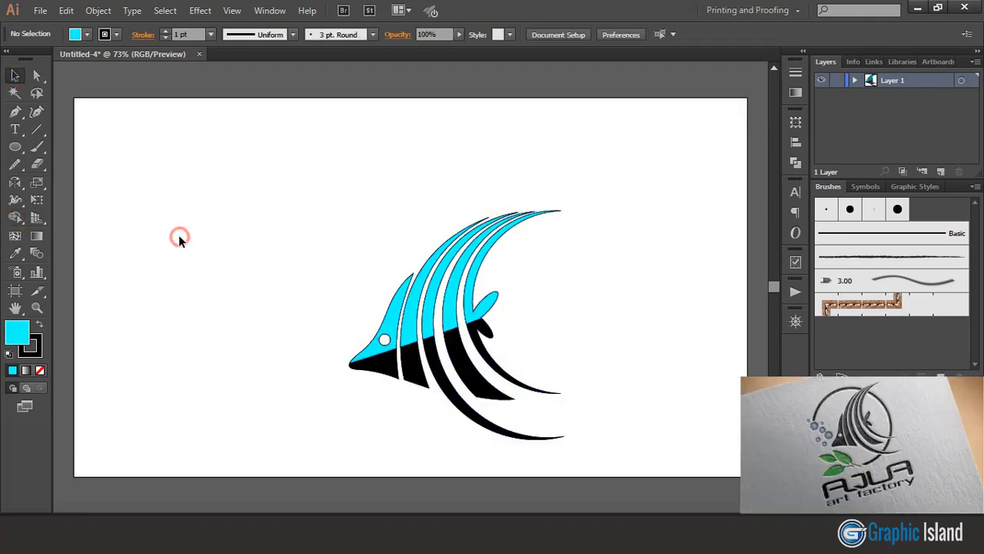
Step: Apply a linear white-to-black gradient to the cyan upper group and set the black stop's opacity to 20%
{"action": "scroll", "coordinate": [390, 343], "scroll_direction": "up", "scroll_amount": 1}
{"action": "left_click", "coordinate": [390, 343]}
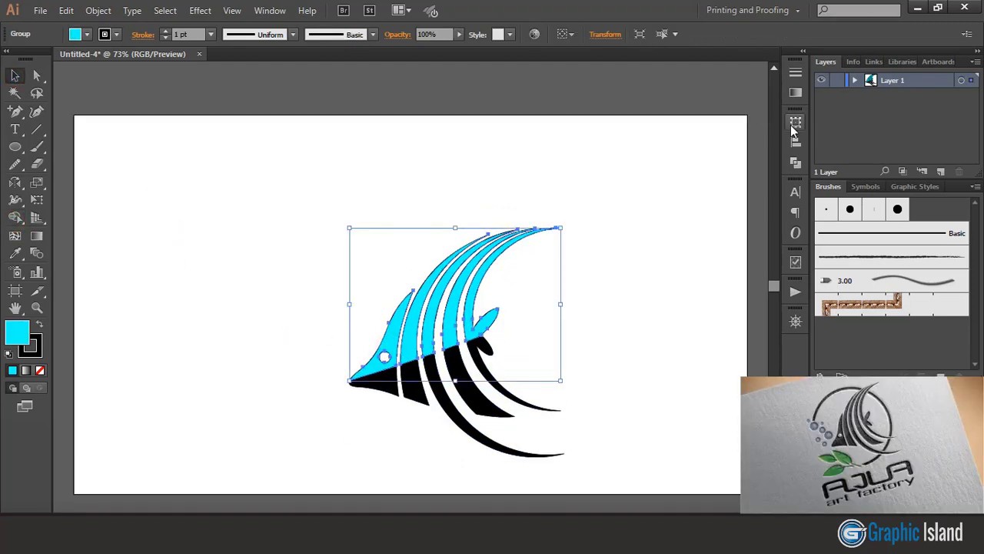
{"action": "left_click", "coordinate": [796, 92]}
{"action": "left_click", "coordinate": [690, 164]}
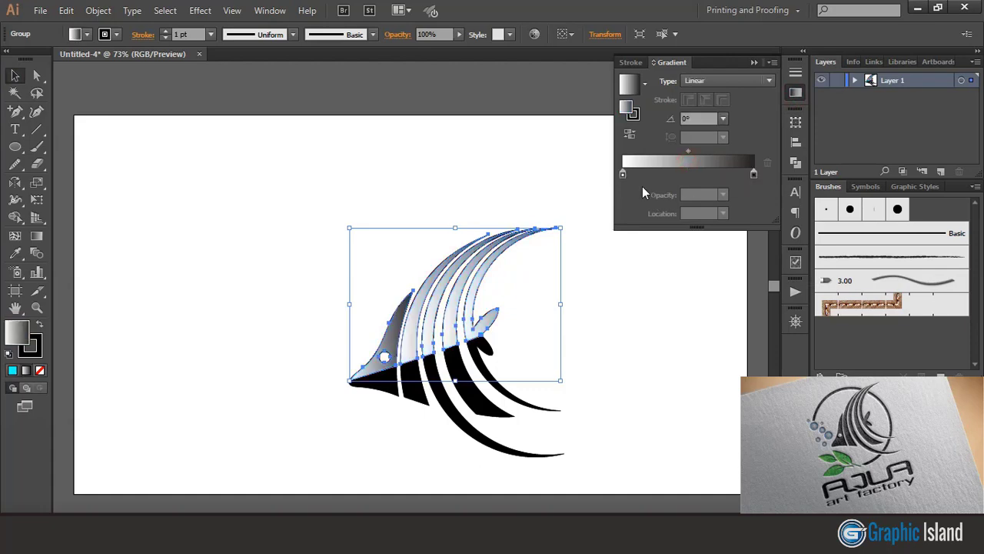
{"action": "left_click", "coordinate": [754, 174]}
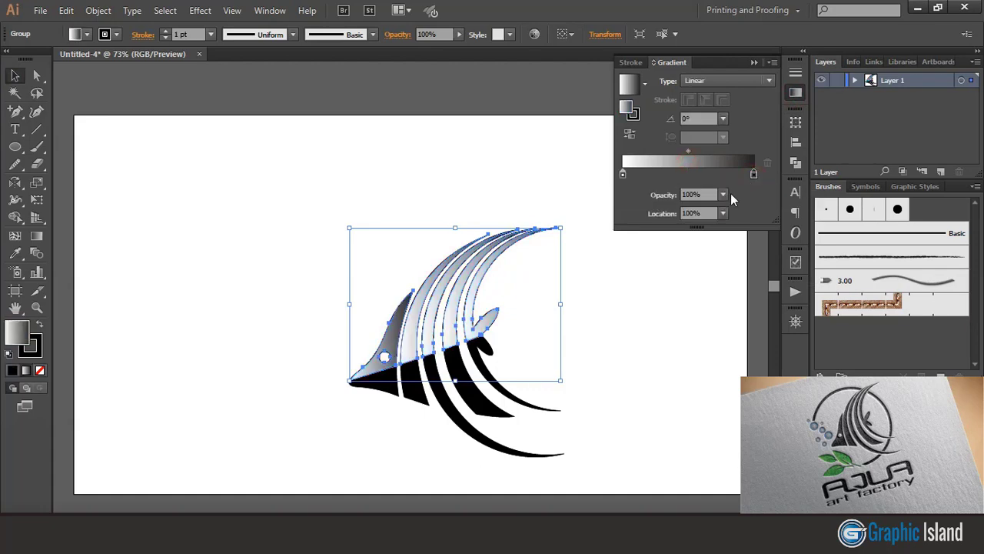
{"action": "left_click", "coordinate": [722, 194]}
{"action": "left_click", "coordinate": [742, 242]}
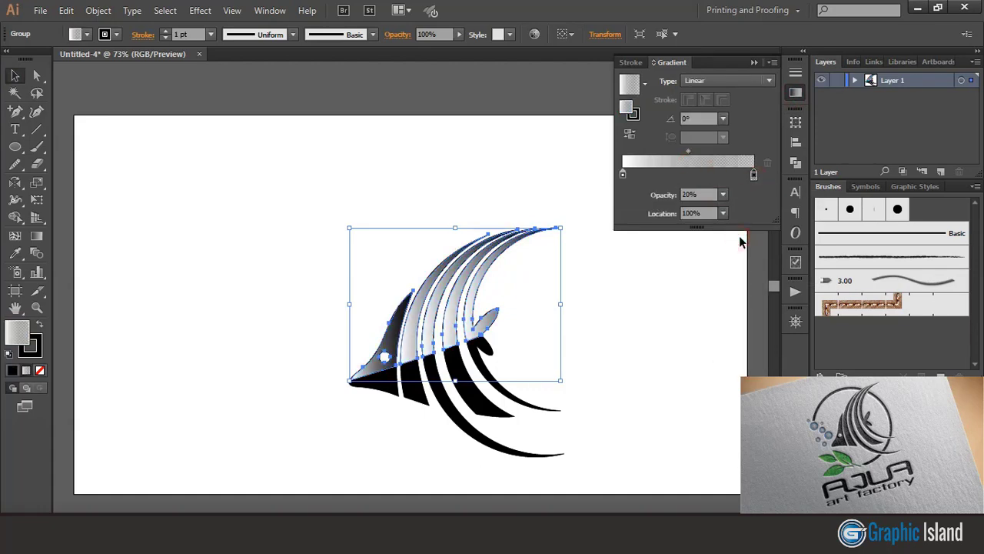
Step: Redirect the upper group's gradient with the Gradient tool to run upward at about 96°
{"action": "left_click", "coordinate": [38, 238]}
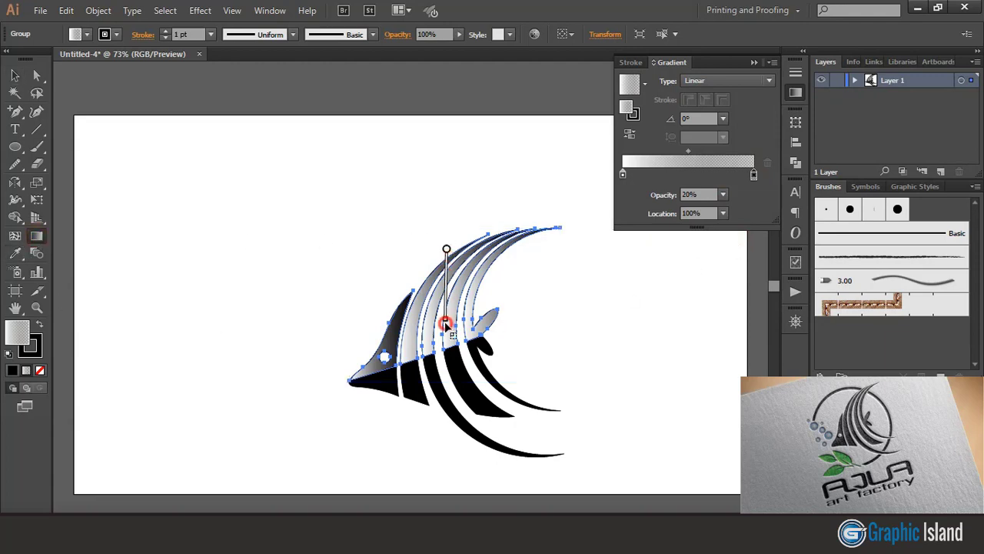
{"action": "left_click_drag", "start_coordinate": [446, 323], "coordinate": [451, 241]}
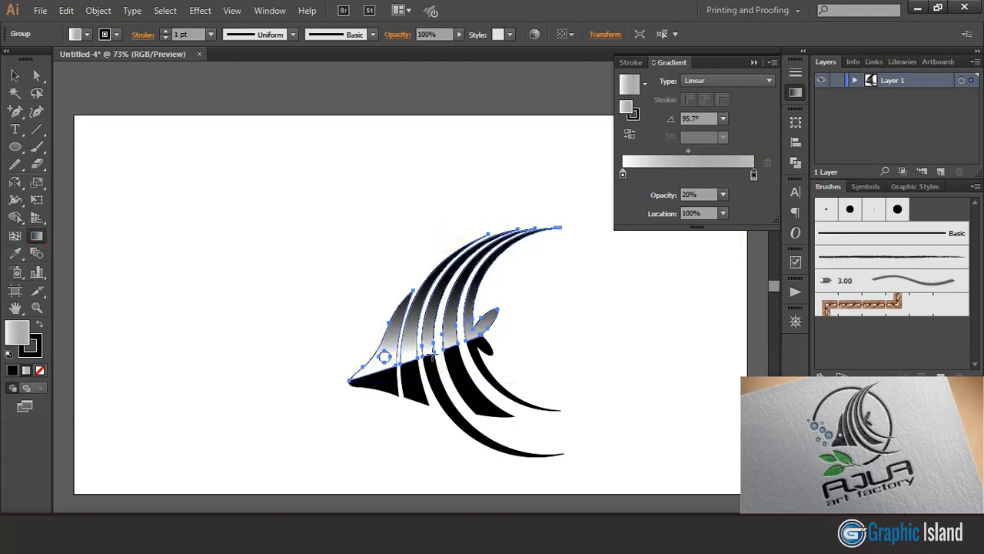
Step: Redirect the upper group's gradient to 102° and set the white stop's opacity to 20%
{"action": "left_click_drag", "start_coordinate": [417, 289], "coordinate": [417, 284]}
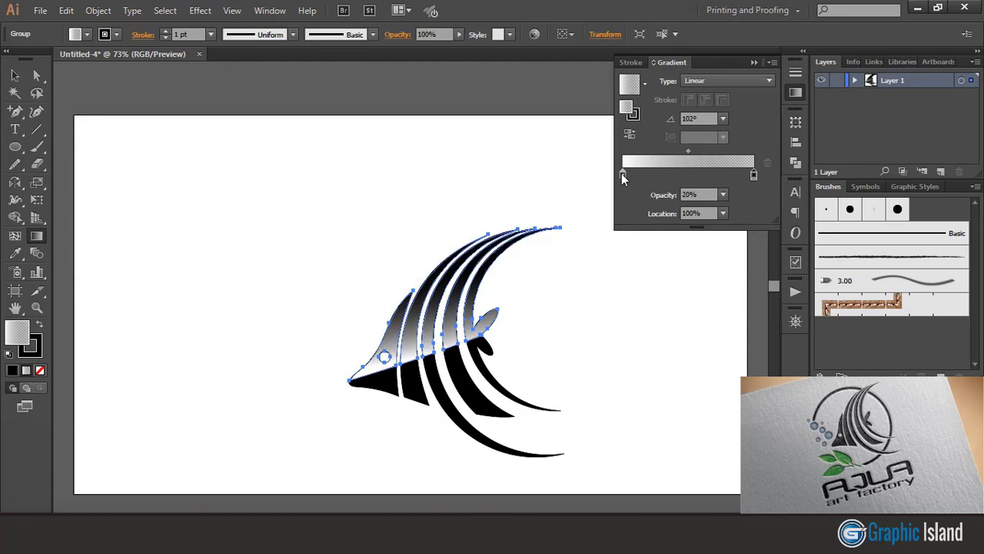
{"action": "left_click", "coordinate": [723, 195]}
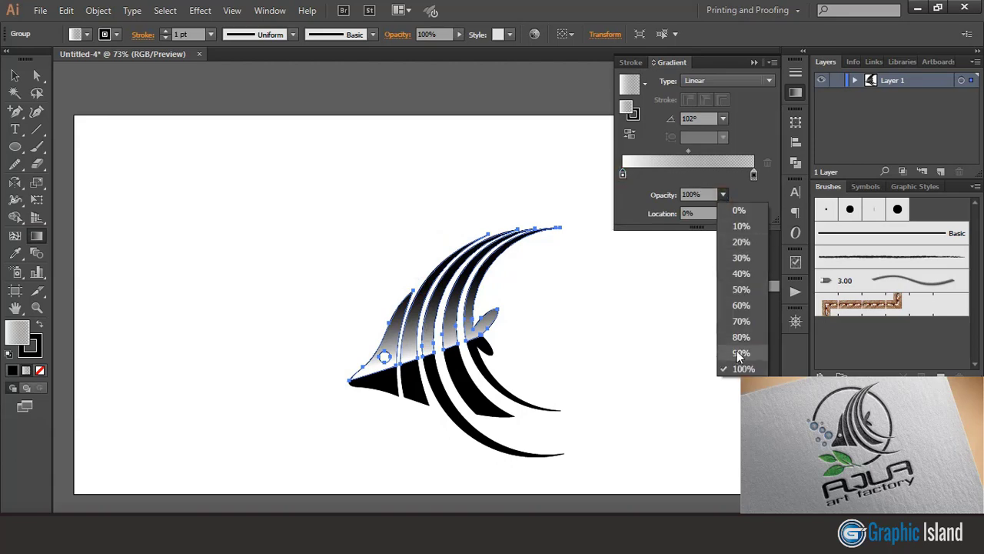
{"action": "left_click", "coordinate": [741, 247]}
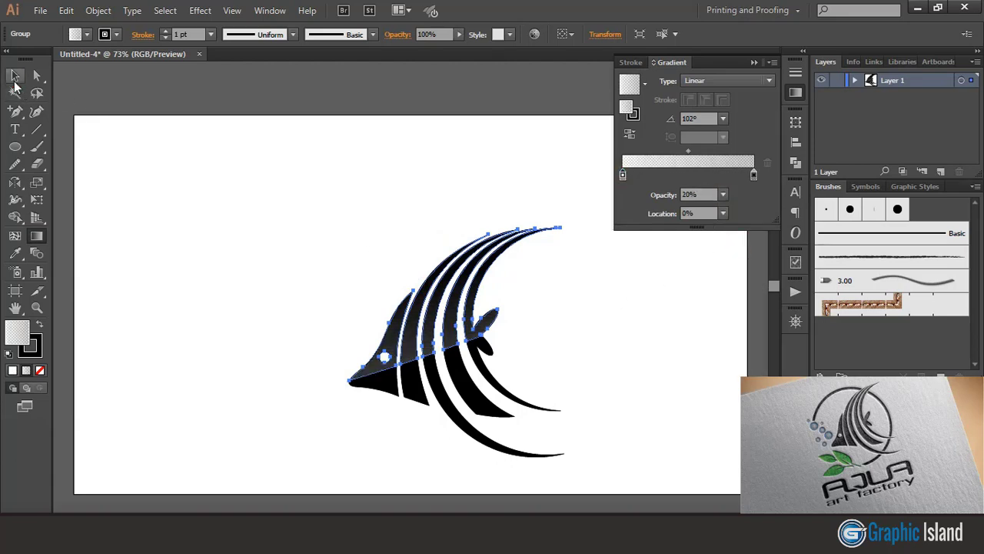
{"action": "left_click", "coordinate": [269, 246]}
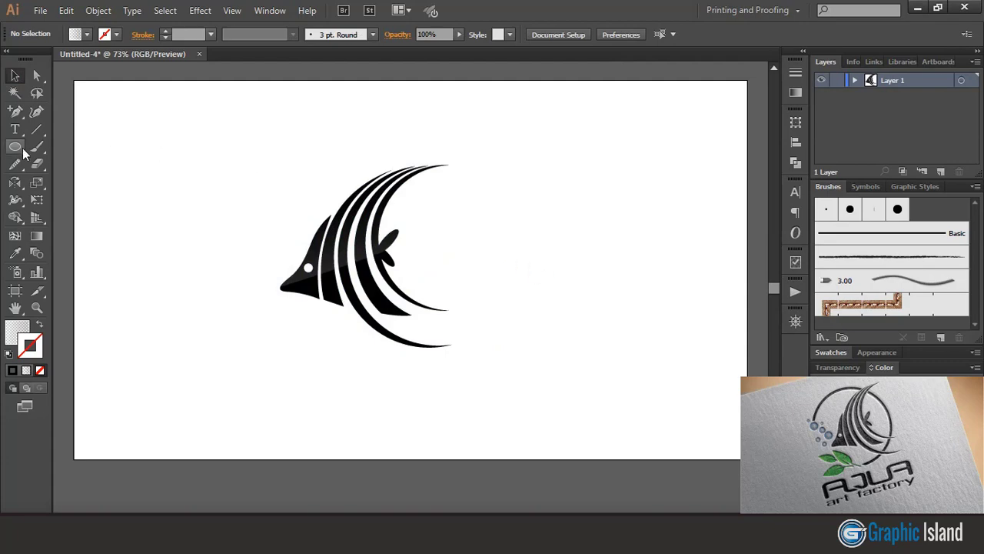
Step: Draw a large circle around the fish and align it with the fish on their vertical centres
{"action": "left_click", "coordinate": [16, 146]}
{"action": "left_click_drag", "start_coordinate": [344, 262], "coordinate": [429, 346]}
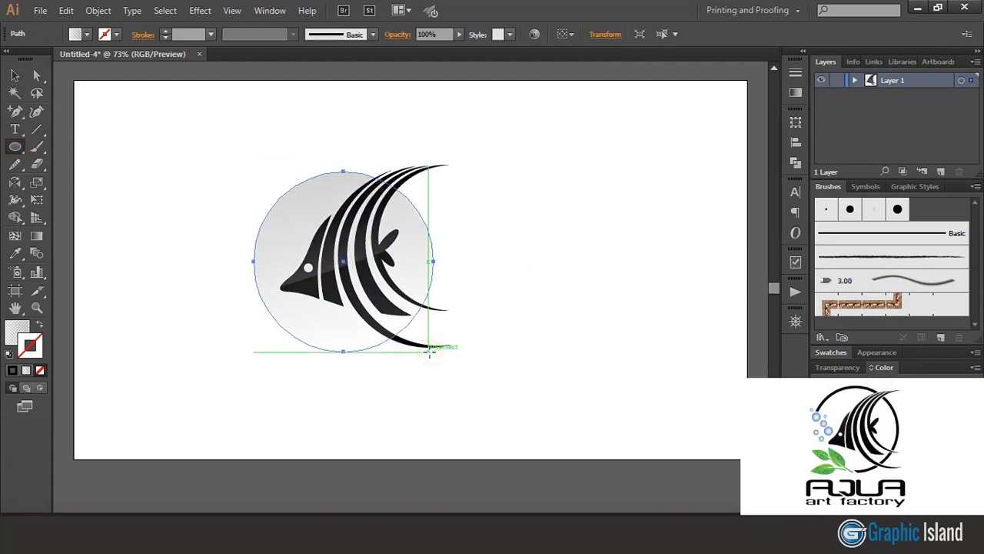
{"action": "key", "text": "v"}
{"action": "left_click", "coordinate": [155, 168]}
{"action": "left_click_drag", "start_coordinate": [228, 196], "coordinate": [496, 362]}
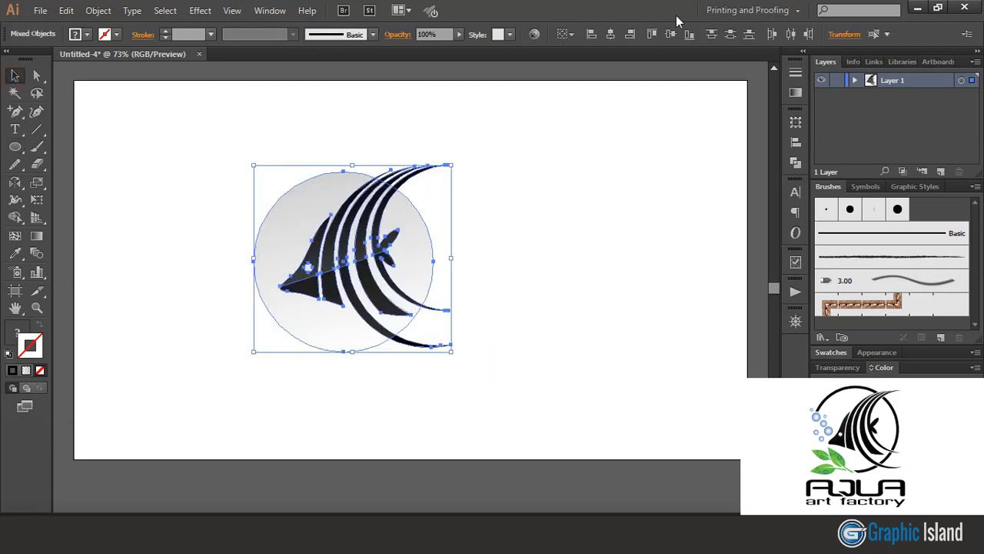
{"action": "left_click", "coordinate": [669, 35]}
{"action": "left_click", "coordinate": [534, 230]}
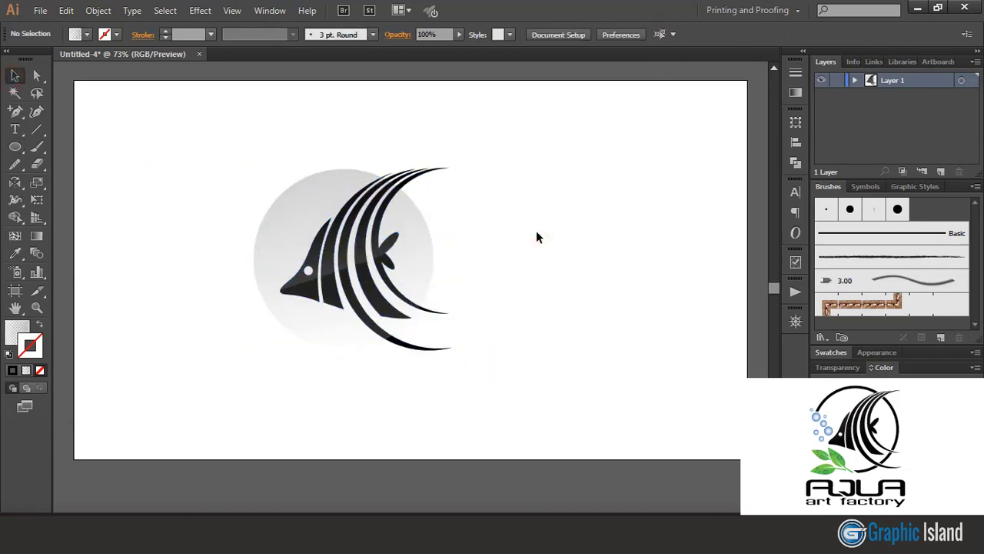
Step: Give the large circle a black stroke and no fill, and enlarge it slightly around its centre
{"action": "left_click", "coordinate": [420, 243]}
{"action": "left_click", "coordinate": [13, 370]}
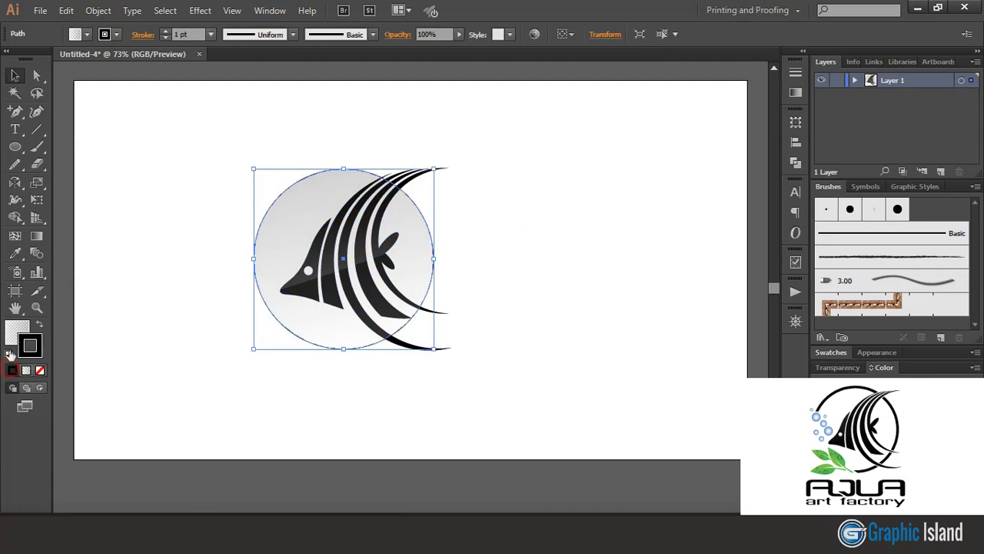
{"action": "left_click", "coordinate": [40, 371]}
{"action": "left_click", "coordinate": [137, 343]}
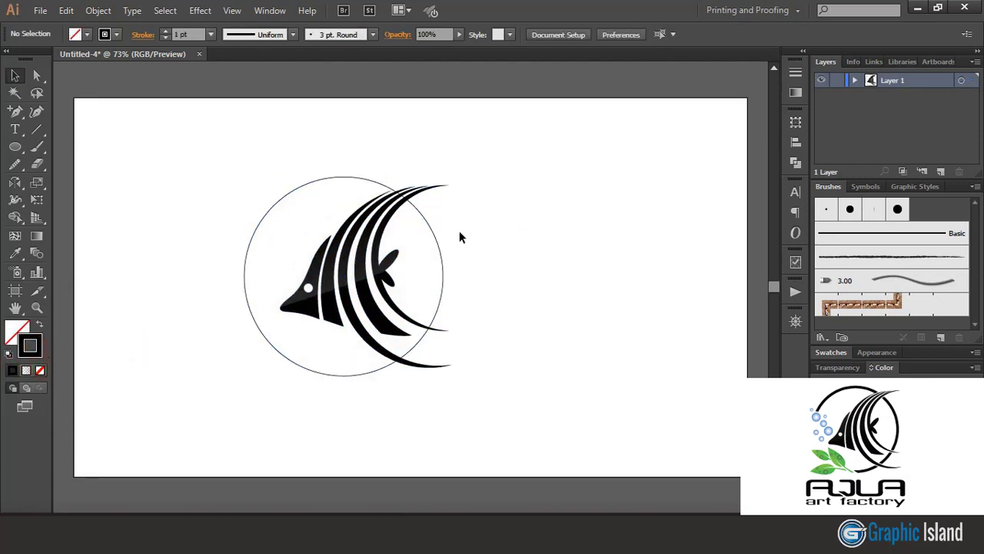
Step: Set the large circle's stroke weight to 11 pt
{"action": "left_click", "coordinate": [440, 244]}
{"action": "left_click", "coordinate": [168, 34]}
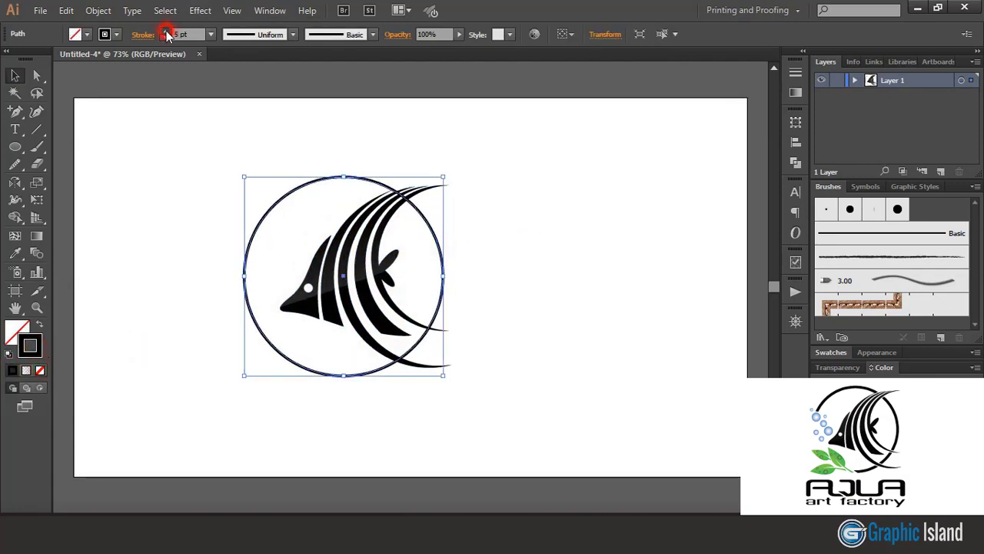
{"action": "left_click", "coordinate": [168, 33]}
{"action": "left_click", "coordinate": [167, 34]}
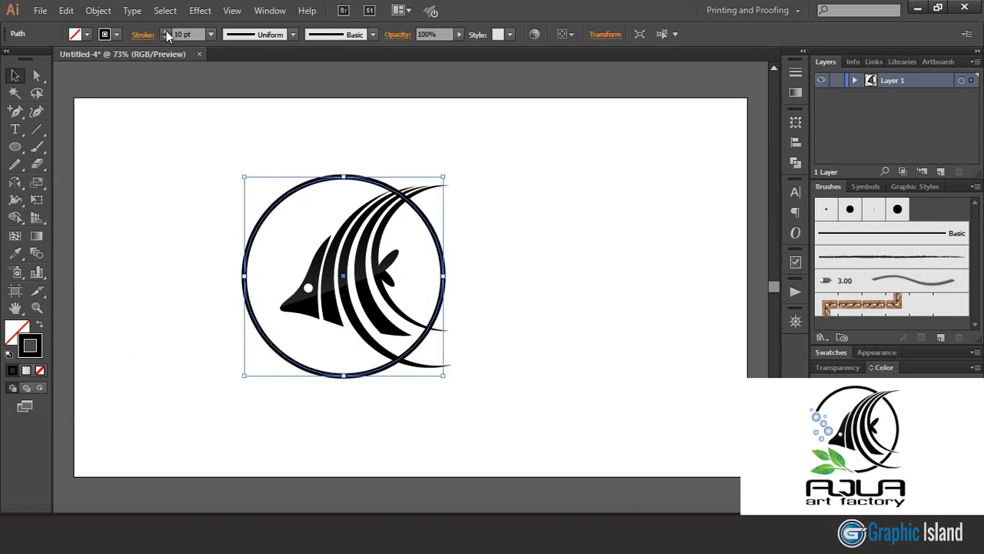
{"action": "left_click", "coordinate": [166, 34]}
Step: Expand the large circle's stroke into a filled ring shape
{"action": "left_click", "coordinate": [98, 10]}
{"action": "left_click", "coordinate": [125, 162]}
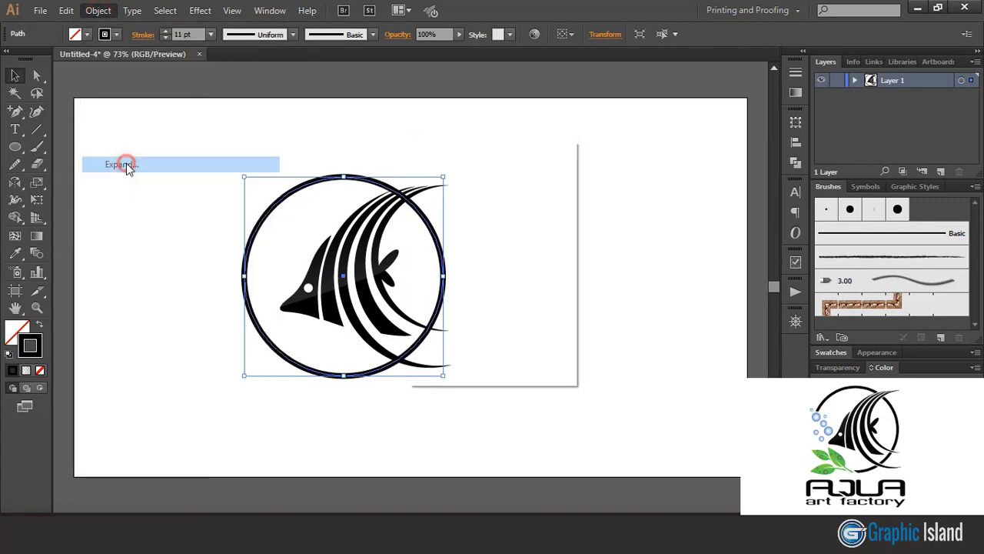
{"action": "left_click", "coordinate": [458, 350]}
{"action": "left_click", "coordinate": [539, 234]}
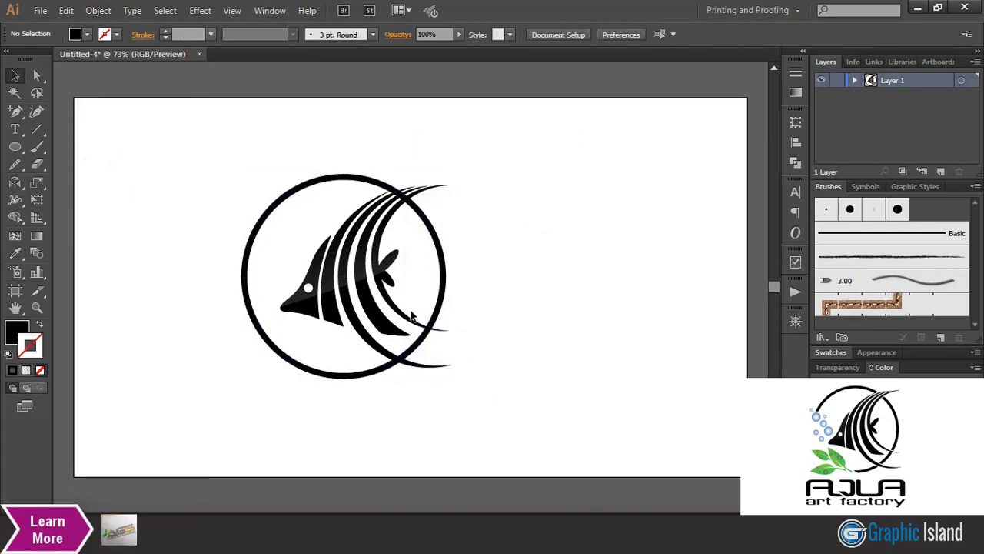
Step: Ungroup the fish so its stripes can be selected separately
{"action": "left_click", "coordinate": [397, 309]}
{"action": "left_click", "coordinate": [97, 10]}
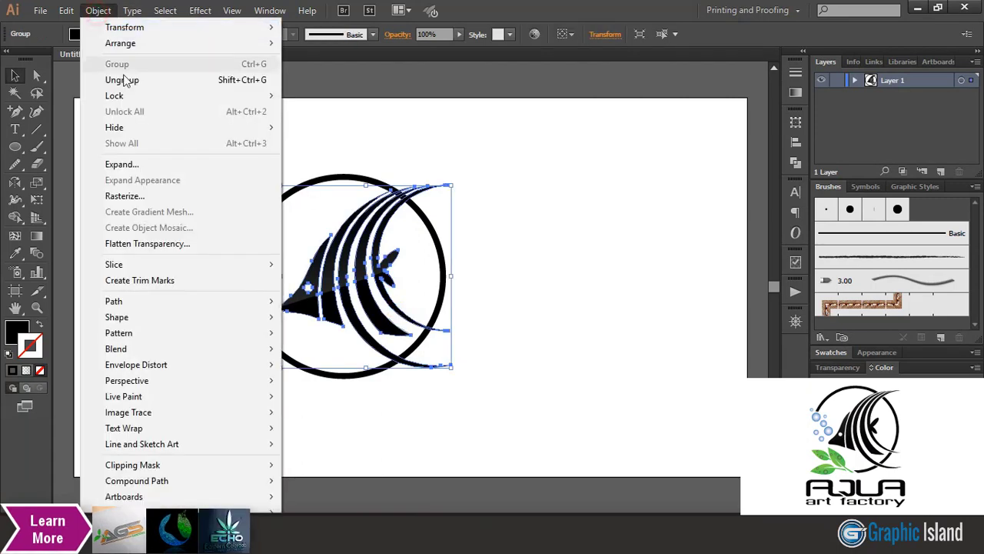
{"action": "left_click", "coordinate": [138, 87]}
{"action": "left_click", "coordinate": [147, 290]}
Step: Offset the rear stripe with the fins and the long stripe crossing the ring's lower edge by 4 px with Miter joins
{"action": "key", "text": "ctrl+equal"}
{"action": "key", "text": "ctrl+equal"}
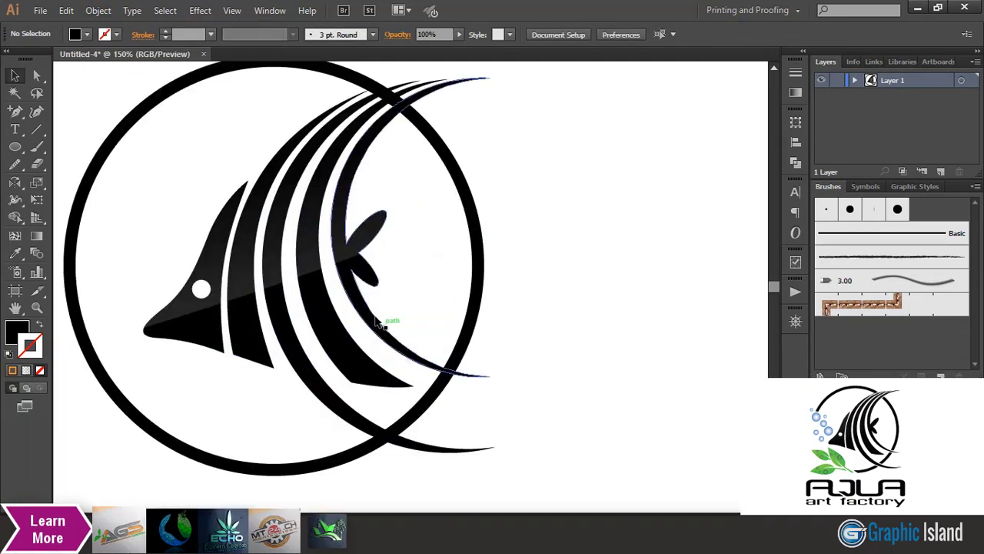
{"action": "left_click", "coordinate": [367, 319]}
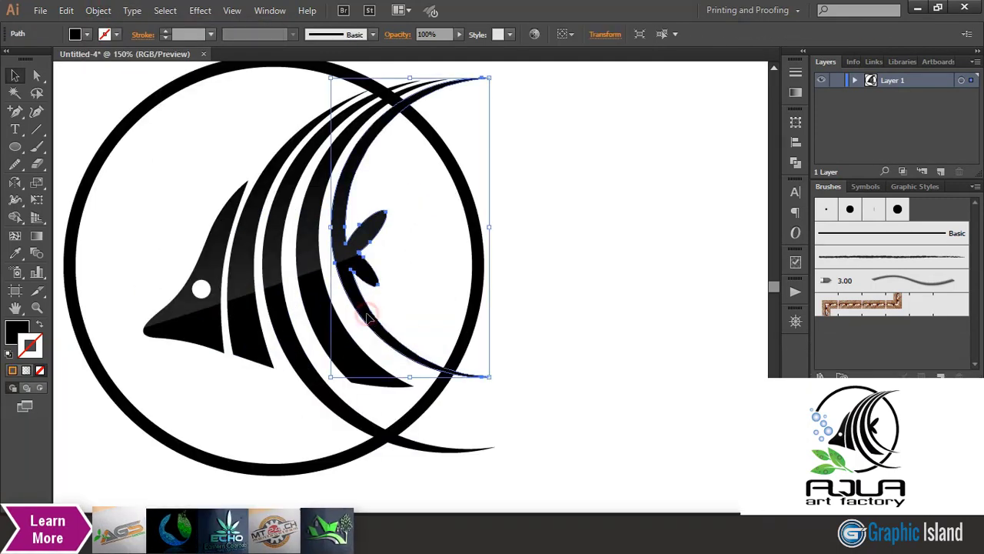
{"action": "left_click", "coordinate": [305, 366], "text": "shift"}
{"action": "left_click", "coordinate": [98, 10]}
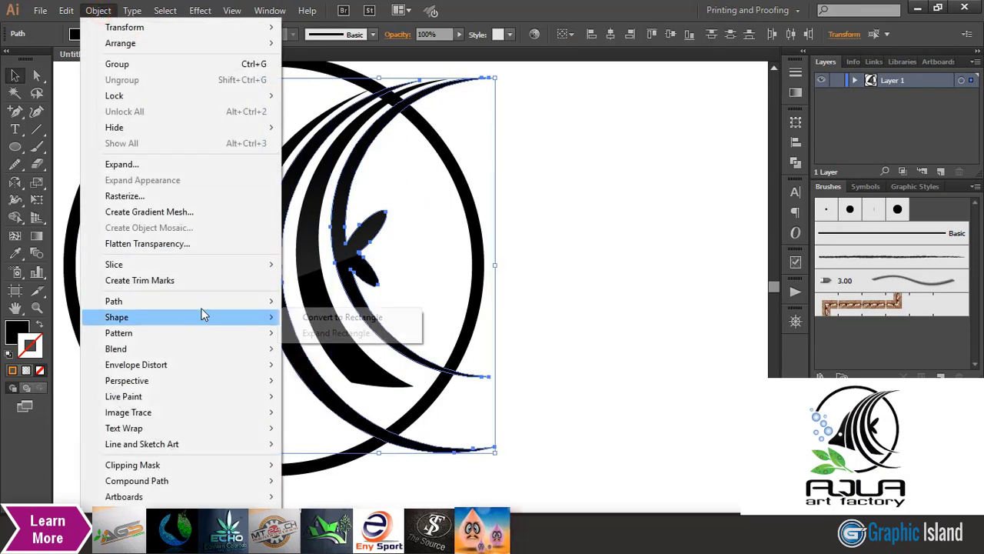
{"action": "mouse_move", "coordinate": [229, 303]}
{"action": "left_click", "coordinate": [326, 354]}
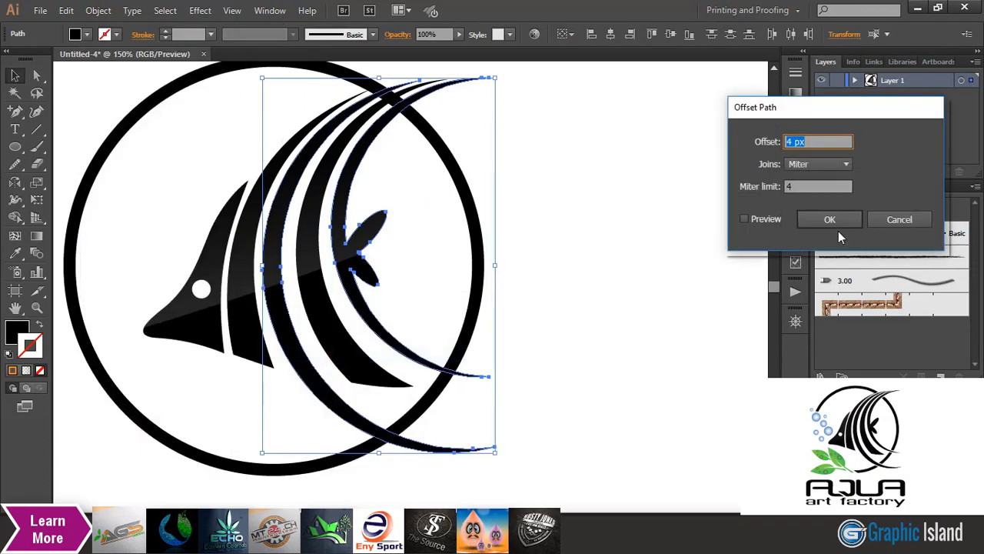
{"action": "left_click", "coordinate": [744, 219]}
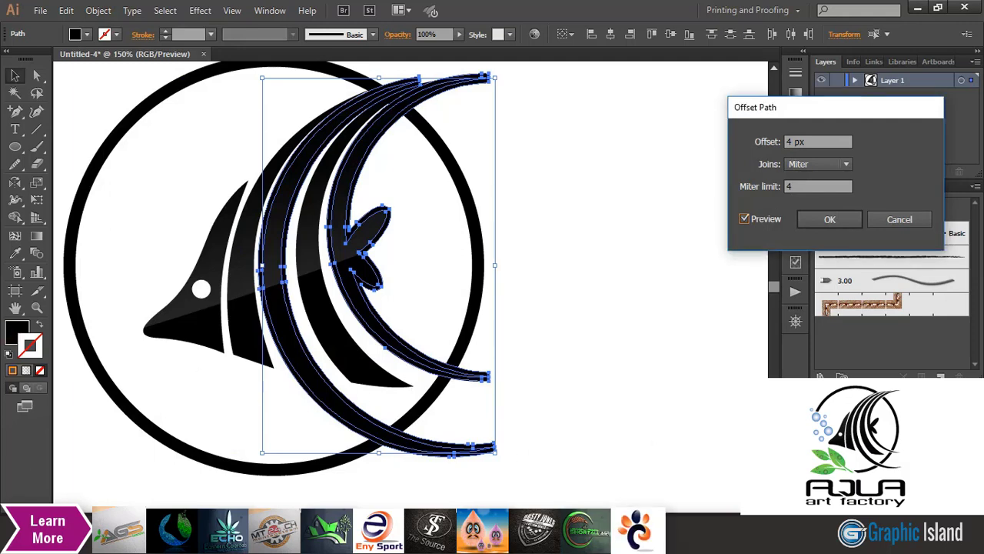
{"action": "left_click", "coordinate": [830, 219]}
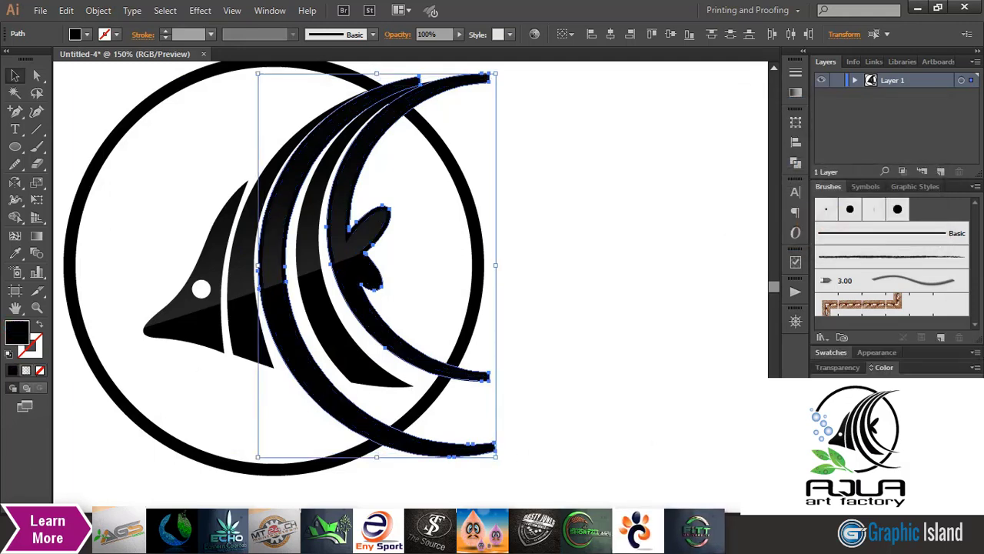
Step: Fill the two new offset outlines with orange
{"action": "left_click", "coordinate": [835, 353]}
{"action": "left_click", "coordinate": [908, 415]}
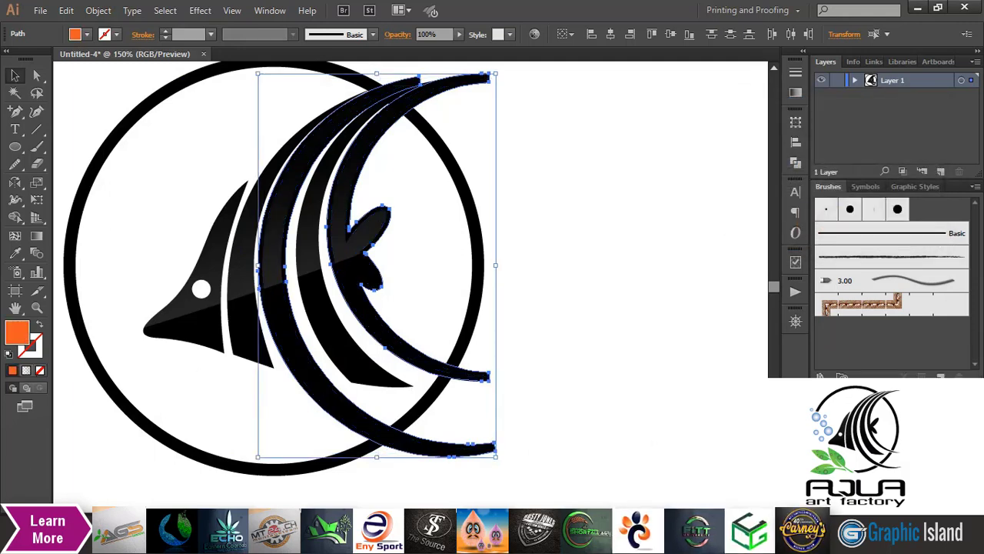
{"action": "left_click", "coordinate": [586, 275]}
Step: Use Shape Builder to cut the ring away wherever the two orange offset shapes cross it
{"action": "scroll", "coordinate": [538, 200], "scroll_direction": "up", "scroll_amount": 1}
{"action": "left_click", "coordinate": [486, 117]}
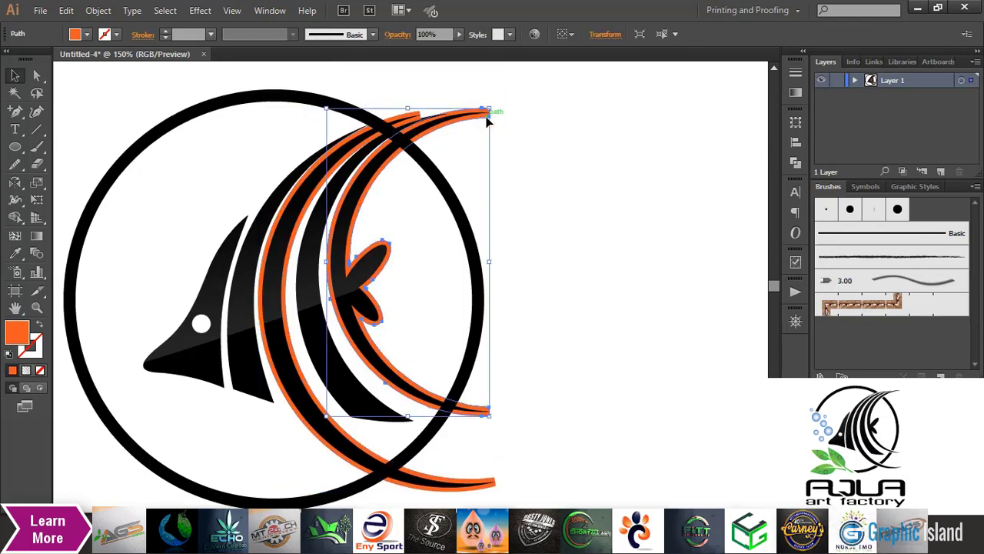
{"action": "left_click", "coordinate": [417, 115], "text": "shift"}
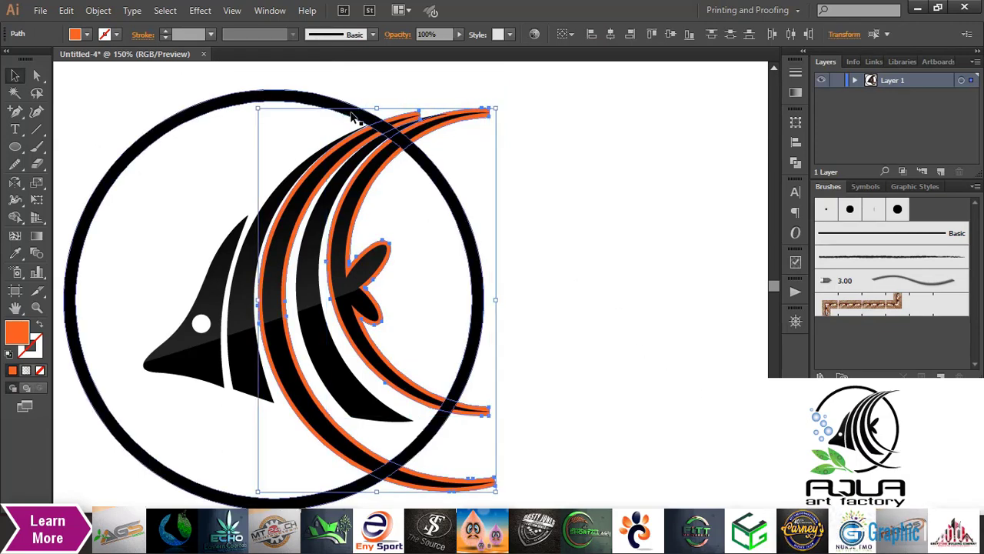
{"action": "left_click", "coordinate": [351, 115], "text": "shift"}
{"action": "left_click", "coordinate": [13, 216]}
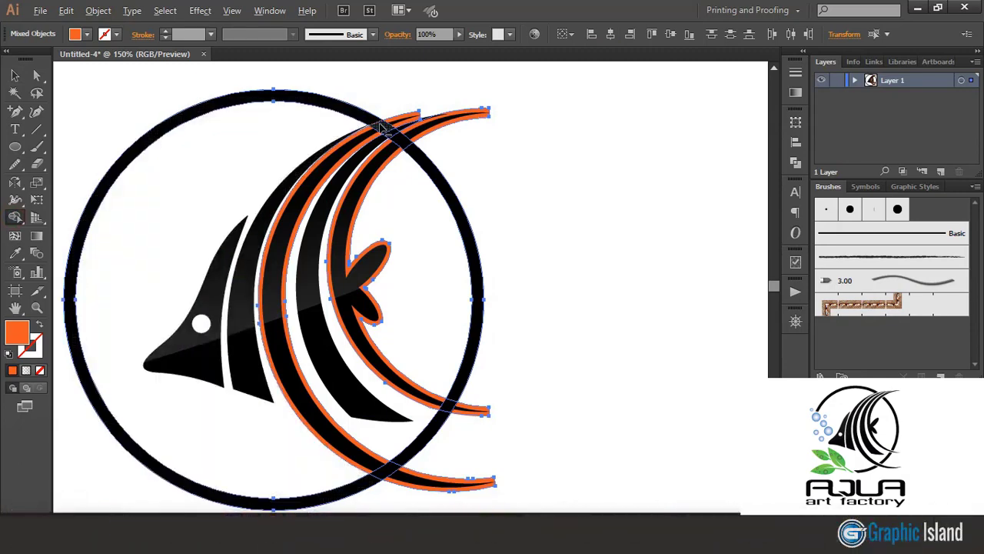
{"action": "left_click", "coordinate": [386, 133], "text": "alt"}
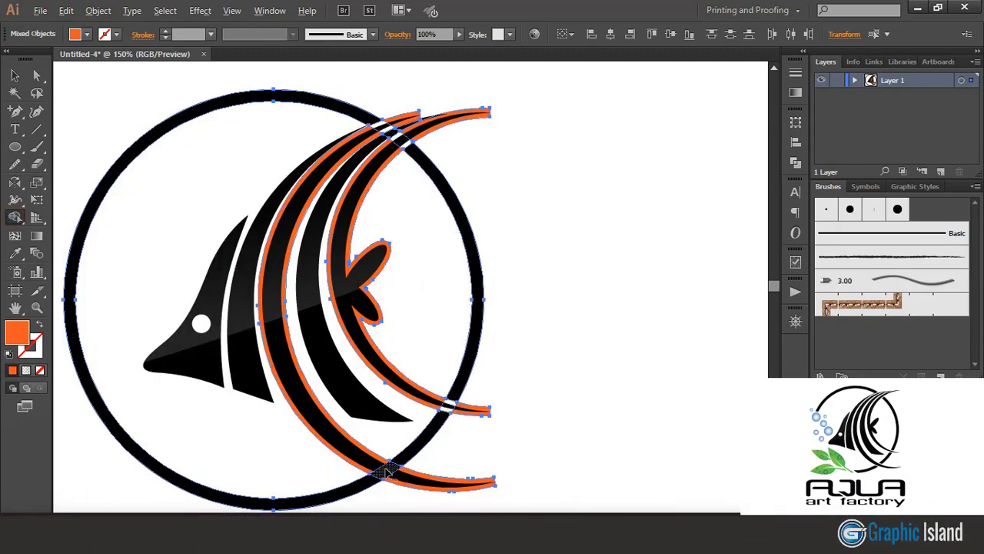
{"action": "key", "text": "v"}
{"action": "left_click", "coordinate": [121, 81]}
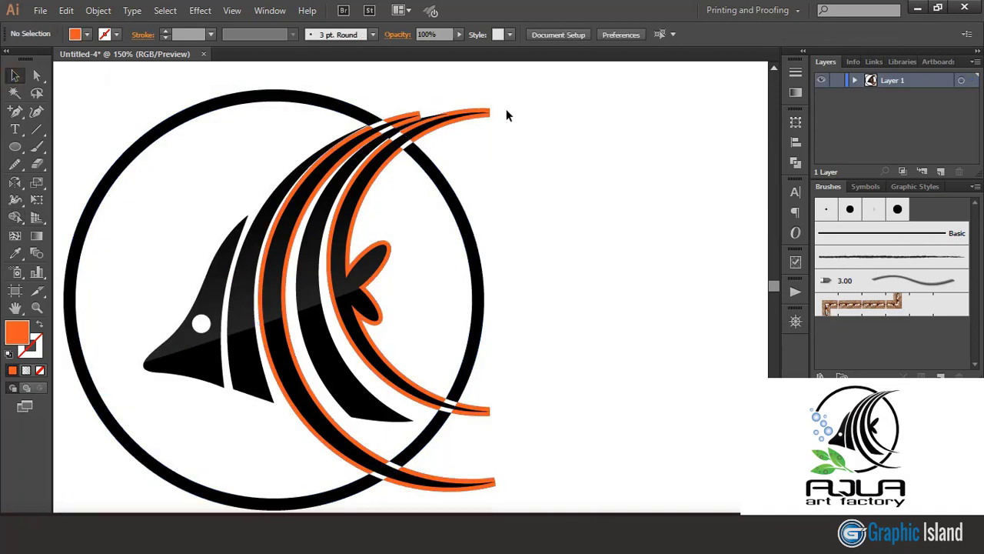
Step: Delete the two orange offset pieces at the upper tips of the stripes outside the ring
{"action": "left_click", "coordinate": [491, 113]}
{"action": "key", "text": "Delete"}
{"action": "left_click", "coordinate": [419, 114]}
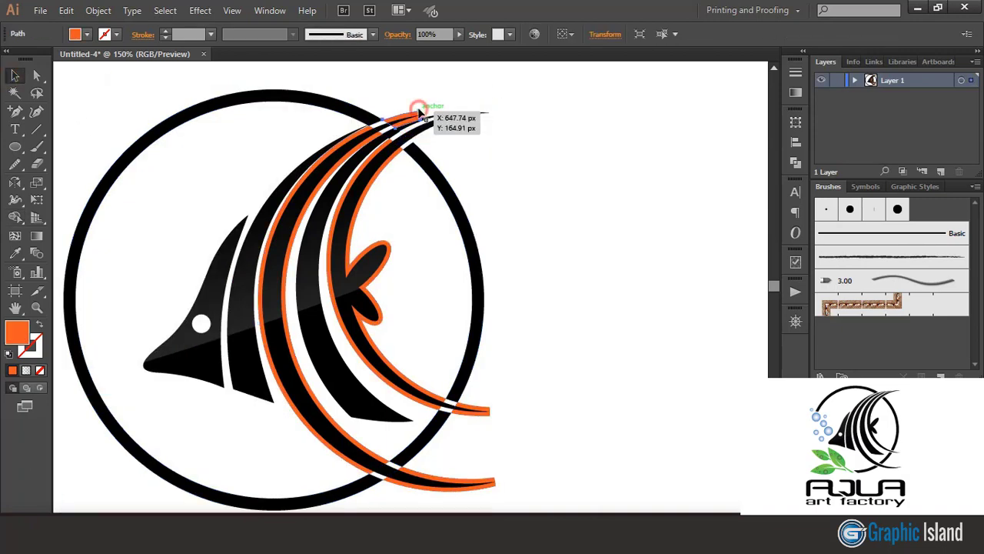
{"action": "key", "text": "Delete"}
Step: Isolate the ring group, delete the small black fragment left between the upper stripes, and leave isolation
{"action": "left_click", "coordinate": [398, 137]}
{"action": "double_click", "coordinate": [398, 137]}
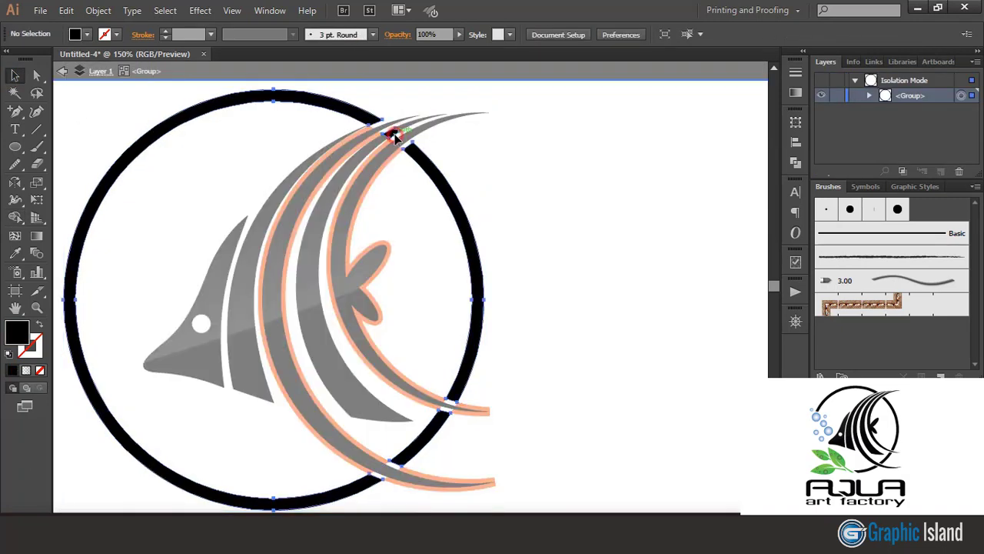
{"action": "double_click", "coordinate": [396, 136]}
{"action": "left_click", "coordinate": [546, 177]}
{"action": "double_click", "coordinate": [546, 175]}
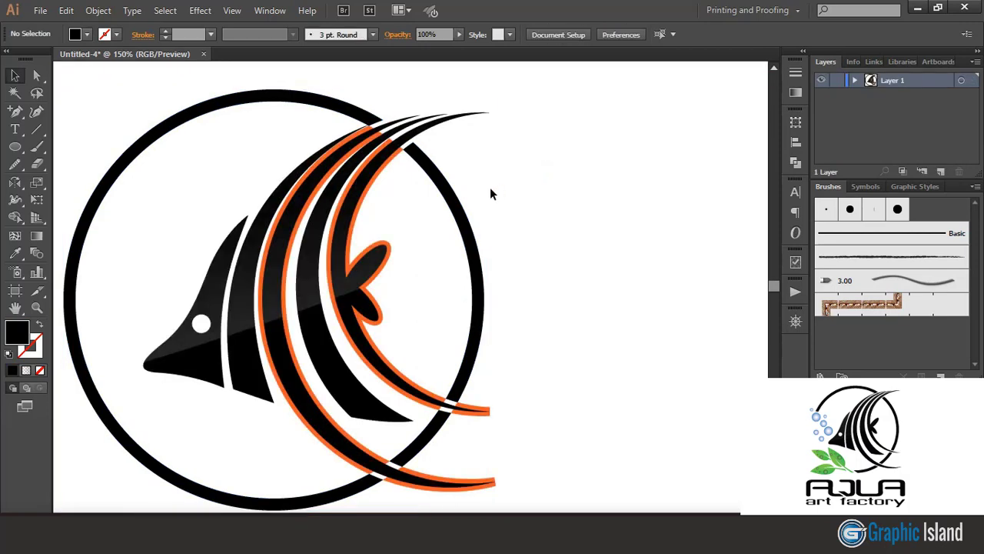
Step: Delete the remaining orange offset pieces inside the ring and at the lower stripe tips
{"action": "left_click", "coordinate": [399, 155]}
{"action": "key", "text": "Delete"}
{"action": "left_click", "coordinate": [328, 181]}
{"action": "key", "text": "Delete"}
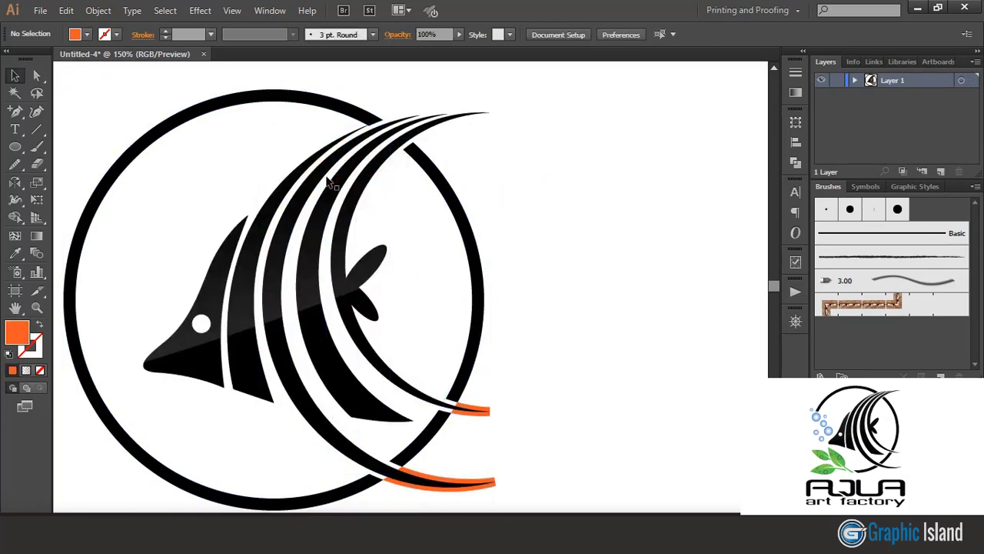
{"action": "left_click", "coordinate": [491, 419]}
{"action": "key", "text": "Delete"}
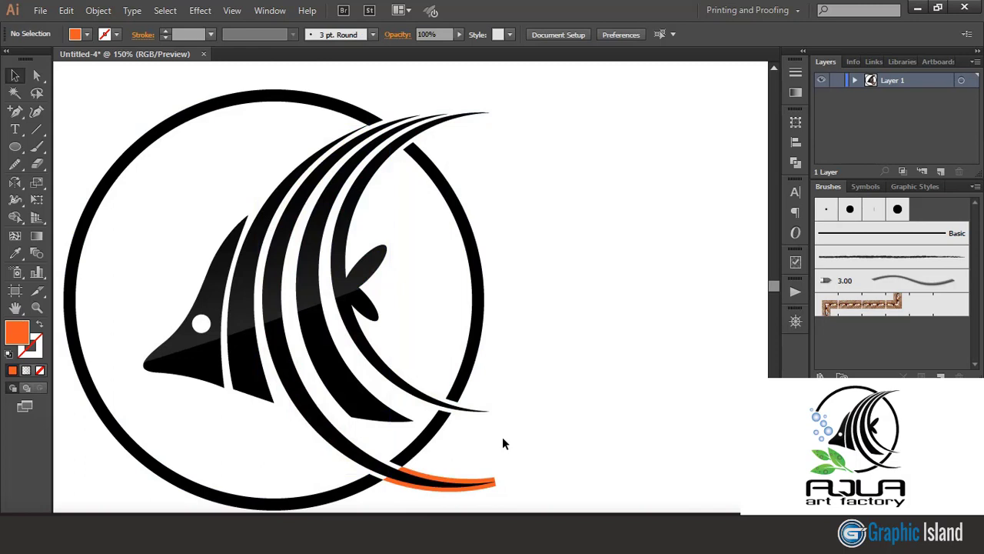
{"action": "left_click", "coordinate": [494, 480]}
{"action": "key", "text": "Delete"}
Step: Draw a small bubble circle on the empty area beside the ring, in front of the fish's head
{"action": "key", "text": "ctrl+0"}
{"action": "left_click", "coordinate": [14, 147]}
{"action": "left_click_drag", "start_coordinate": [165, 239], "coordinate": [190, 264]}
{"action": "left_click", "coordinate": [16, 74]}
{"action": "left_click", "coordinate": [211, 205]}
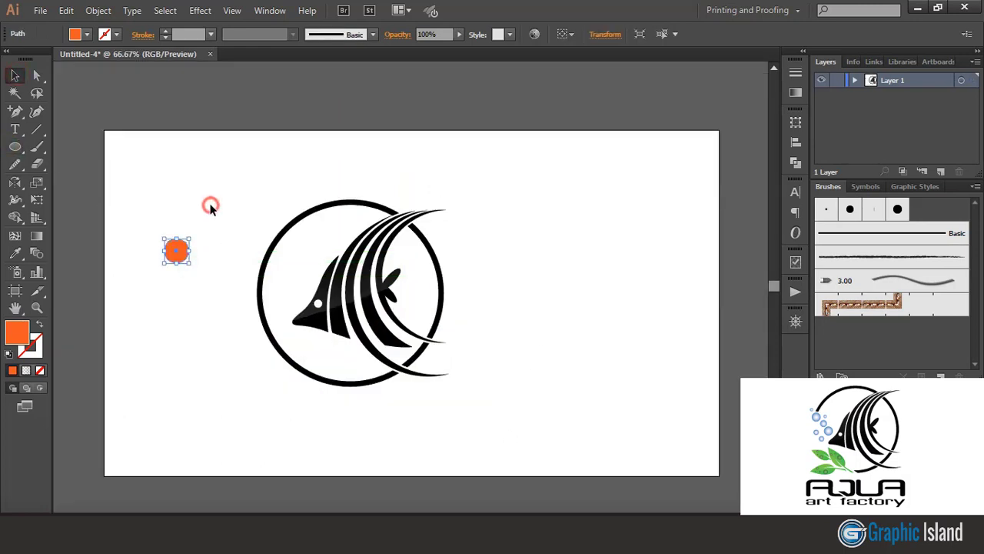
Step: Fill the small bubble circle with a gradient whose end stop is blue (R=0 G=113 B=188) at 80% opacity
{"action": "left_click", "coordinate": [177, 251]}
{"action": "left_click", "coordinate": [796, 92]}
{"action": "left_click", "coordinate": [629, 83]}
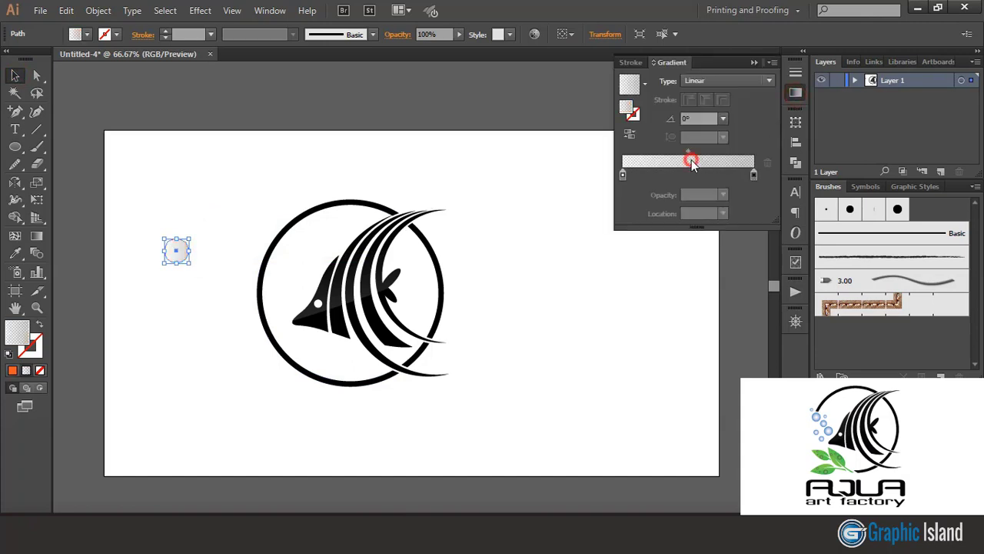
{"action": "double_click", "coordinate": [754, 175]}
{"action": "left_click", "coordinate": [647, 231]}
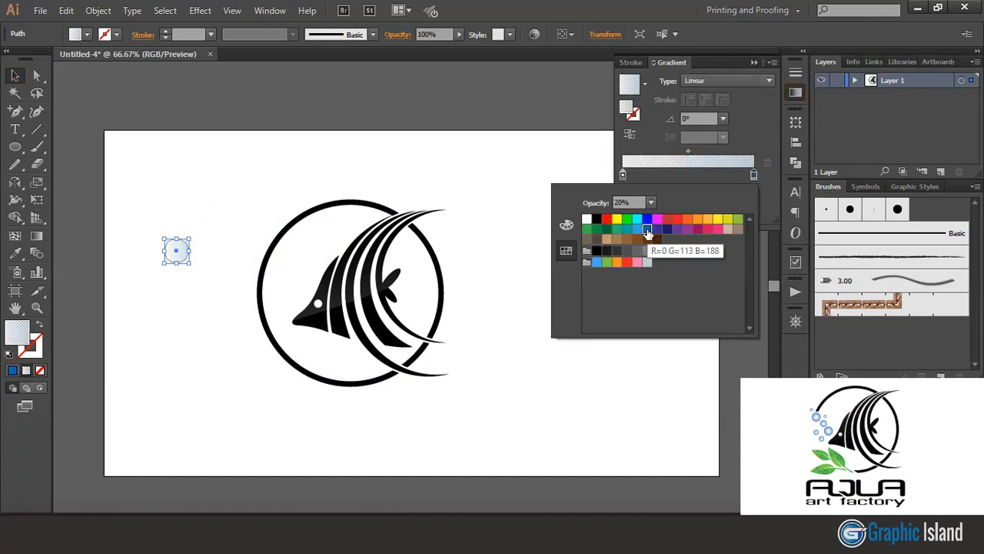
{"action": "left_click", "coordinate": [650, 203]}
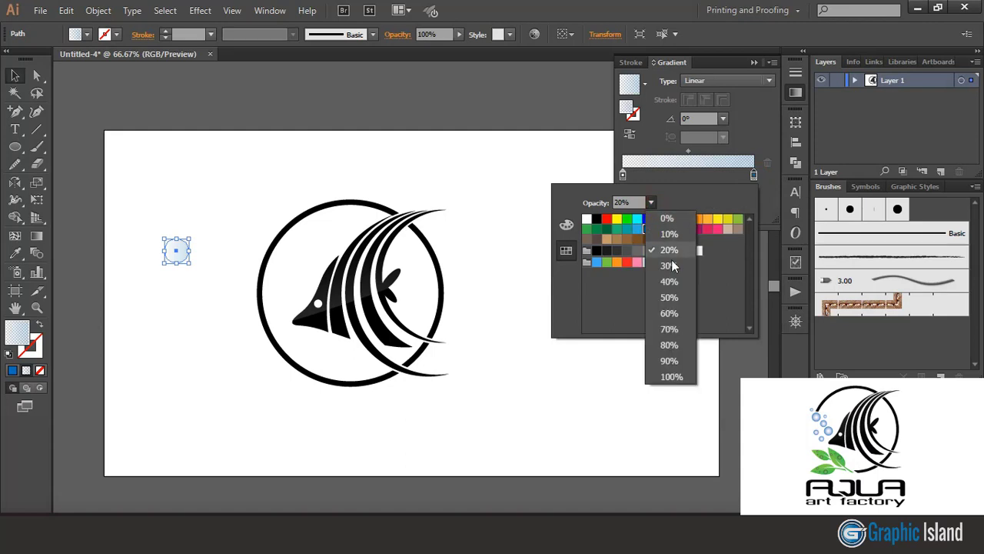
{"action": "left_click", "coordinate": [669, 345]}
{"action": "left_click", "coordinate": [719, 90]}
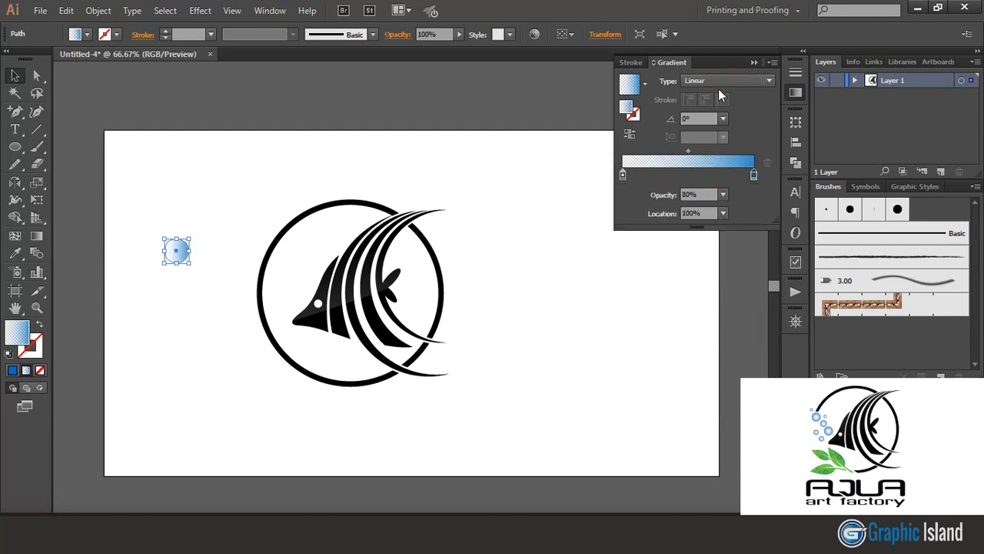
Step: Change the bubble's gradient type to Radial and deselect the bubble
{"action": "left_click", "coordinate": [723, 80]}
{"action": "left_click", "coordinate": [709, 112]}
{"action": "left_click", "coordinate": [448, 154]}
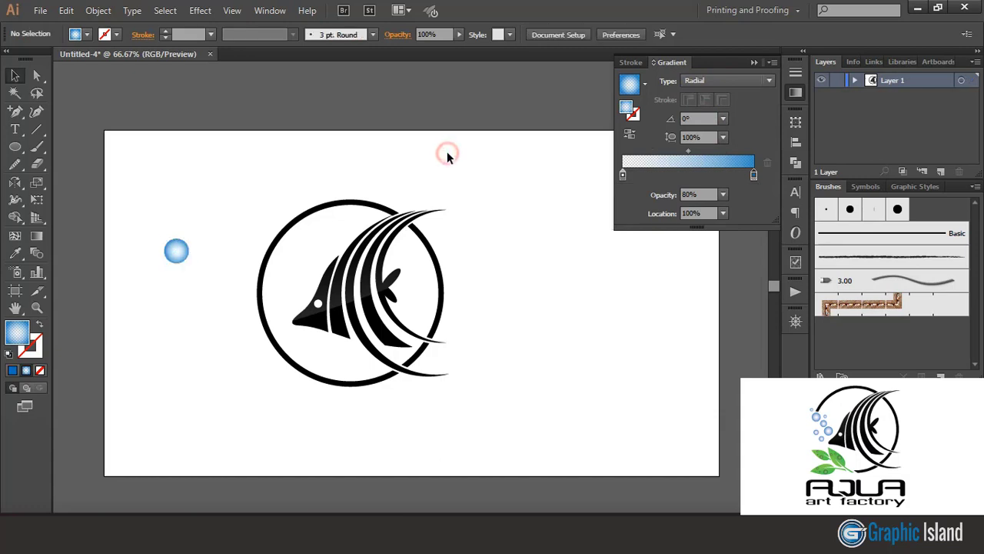
Step: Move the bubble to the ring's edge, scale it down slightly, and place a copy in front of the fish's head
{"action": "left_click_drag", "start_coordinate": [176, 251], "coordinate": [273, 311]}
{"action": "key", "text": "ctrl+plus"}
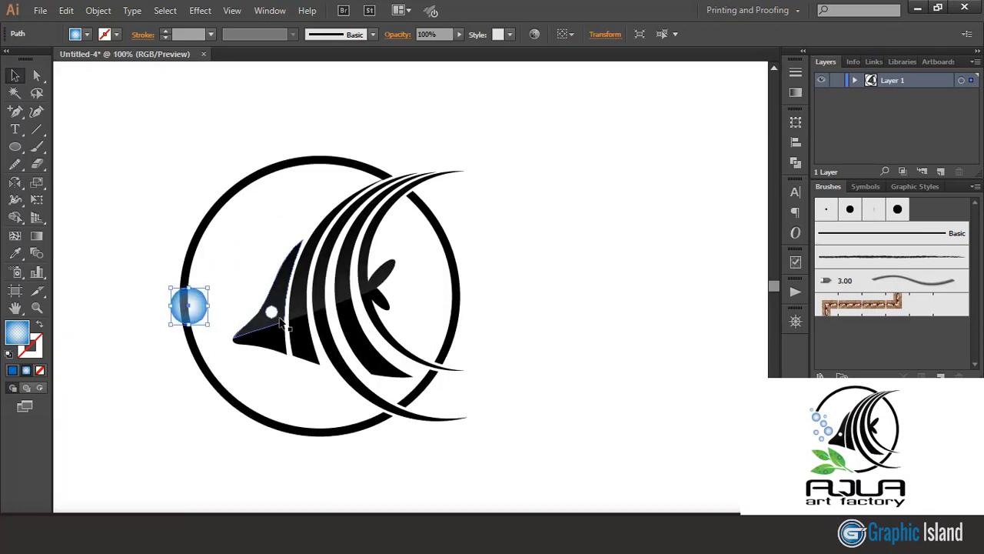
{"action": "left_click_drag", "start_coordinate": [206, 325], "coordinate": [202, 318]}
{"action": "left_click", "coordinate": [235, 259]}
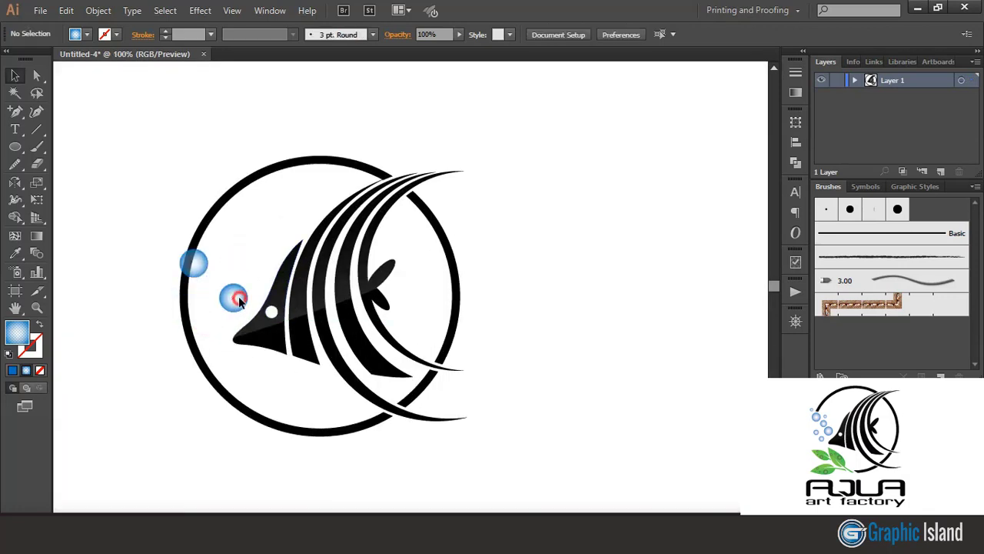
Step: Add smaller bubble copies in varied sizes around the two large ones to form a cluster of seven
{"action": "left_click_drag", "start_coordinate": [239, 299], "coordinate": [197, 299]}
{"action": "left_click", "coordinate": [224, 351]}
{"action": "left_click", "coordinate": [209, 317]}
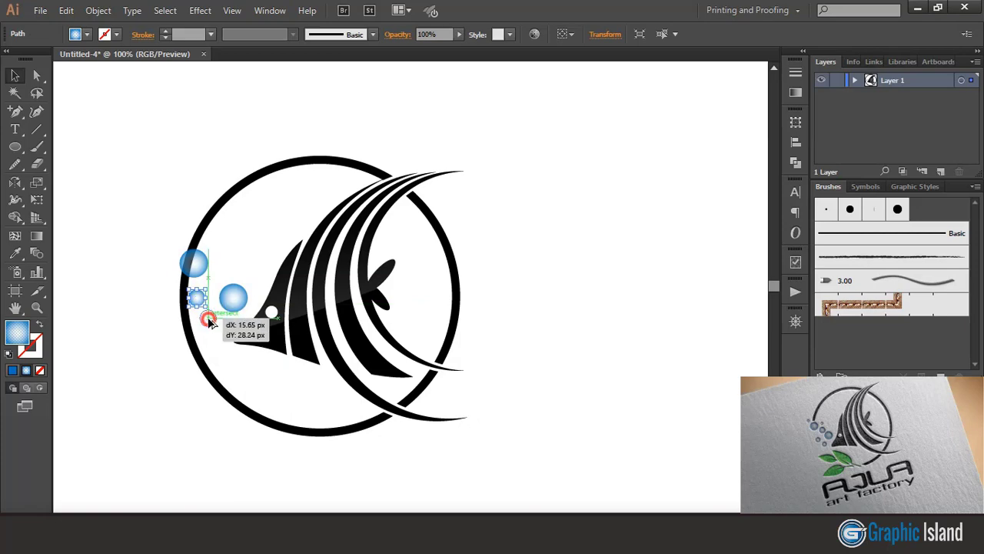
{"action": "left_click", "coordinate": [228, 258]}
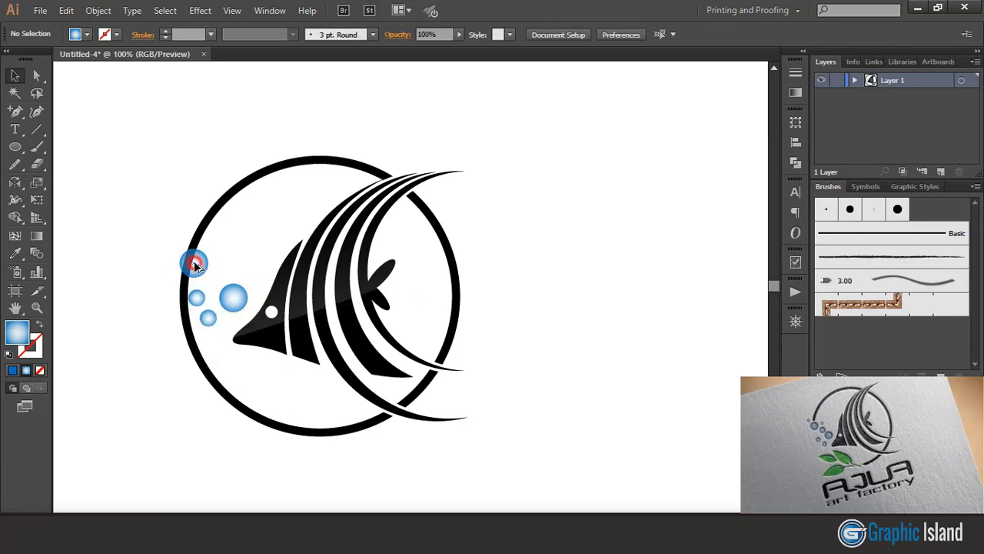
{"action": "left_click_drag", "start_coordinate": [195, 264], "coordinate": [185, 242]}
{"action": "left_click", "coordinate": [191, 187]}
{"action": "left_click", "coordinate": [191, 182]}
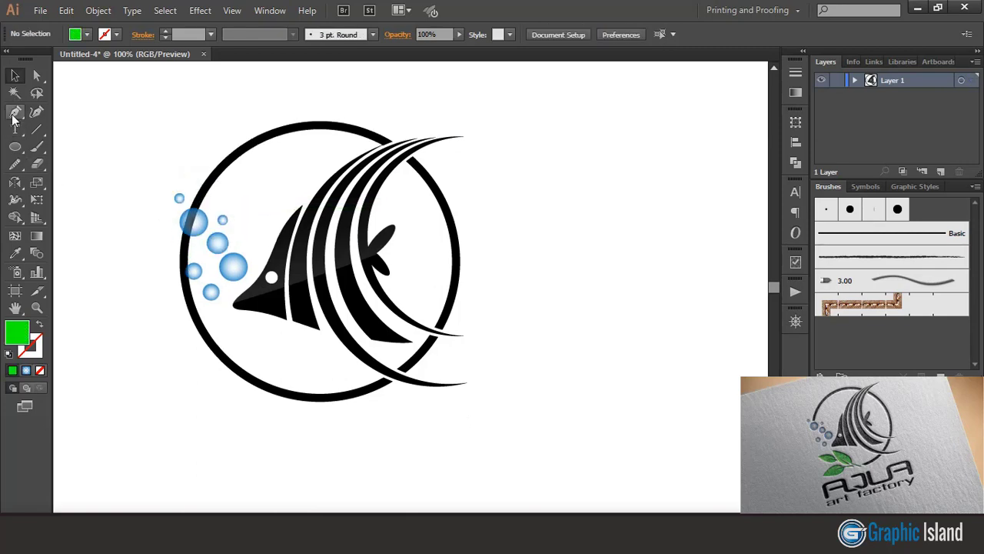
Step: Draw a pointed green leaf about 55 px wide and 131 px high with the Pen tool on the empty area behind the fish
{"action": "left_click", "coordinate": [14, 113]}
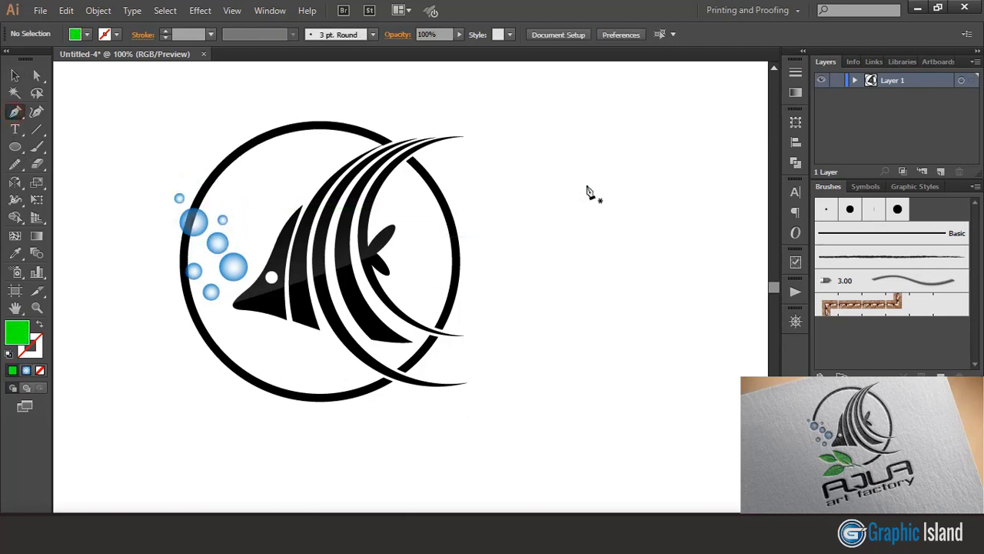
{"action": "left_click", "coordinate": [587, 183]}
{"action": "left_click_drag", "start_coordinate": [587, 277], "coordinate": [625, 344]}
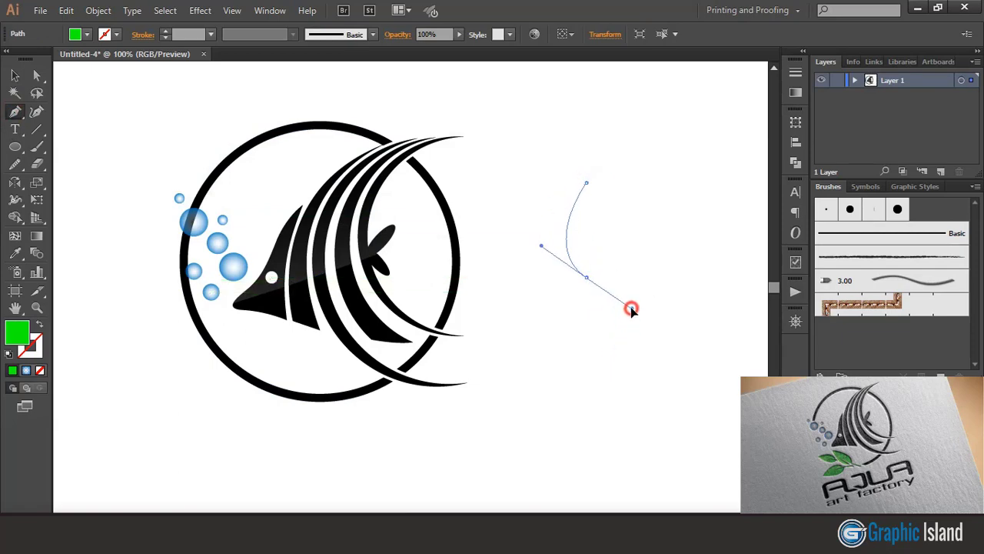
{"action": "left_click_drag", "start_coordinate": [633, 309], "coordinate": [633, 310]}
{"action": "left_click", "coordinate": [586, 277]}
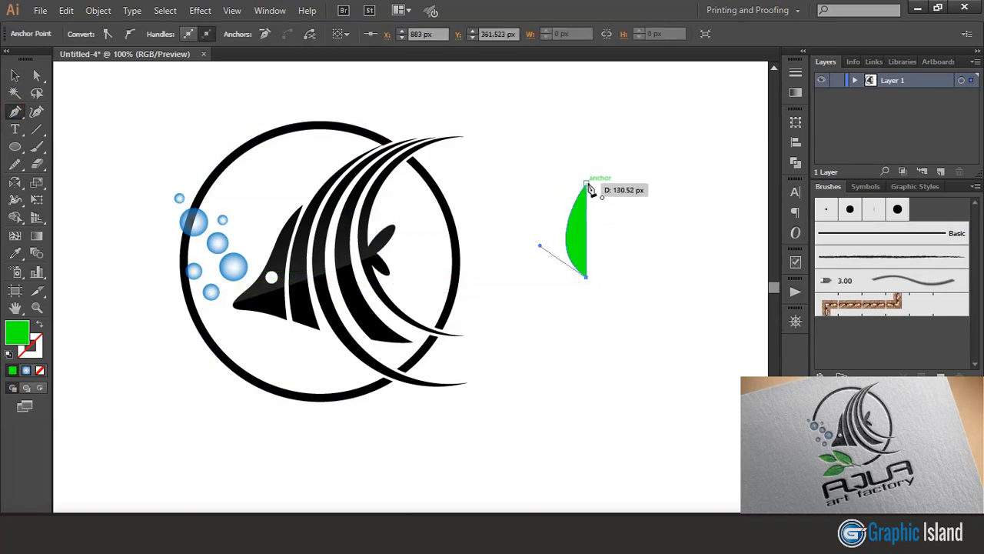
{"action": "left_click_drag", "start_coordinate": [586, 183], "coordinate": [546, 101]}
{"action": "left_click", "coordinate": [16, 76]}
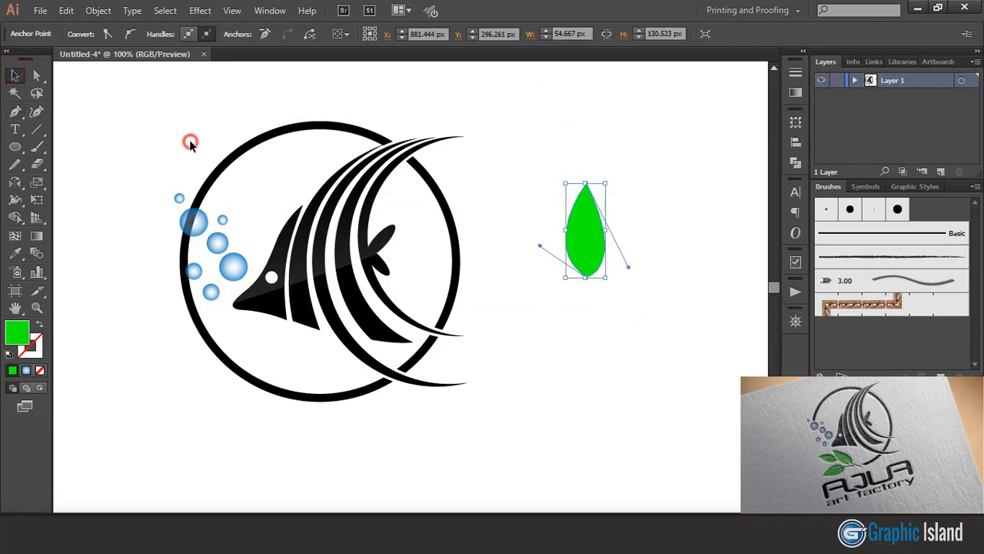
{"action": "left_click", "coordinate": [510, 246]}
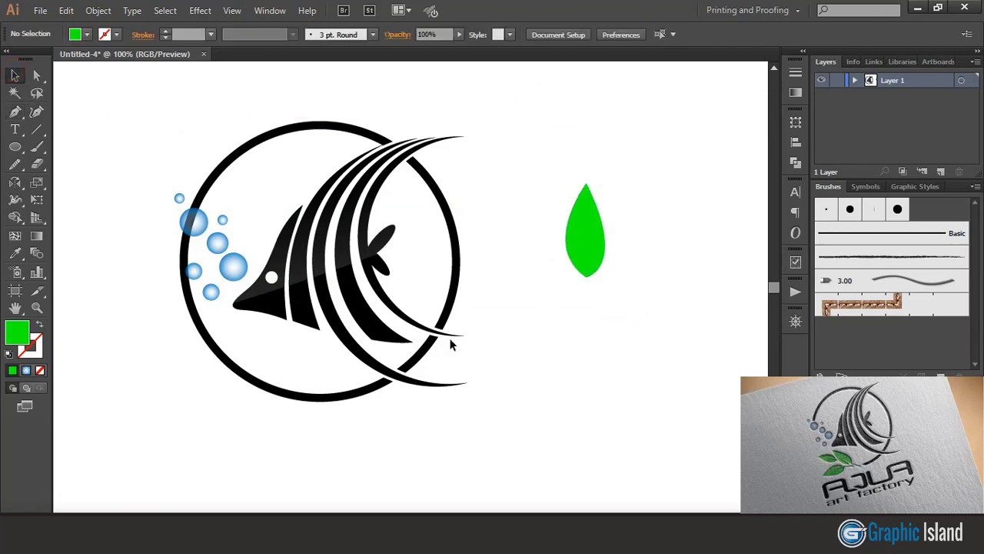
Step: Draw a thin curved green stem with the Pen tool, running from inside the leaf to below its base
{"action": "left_click", "coordinate": [16, 113]}
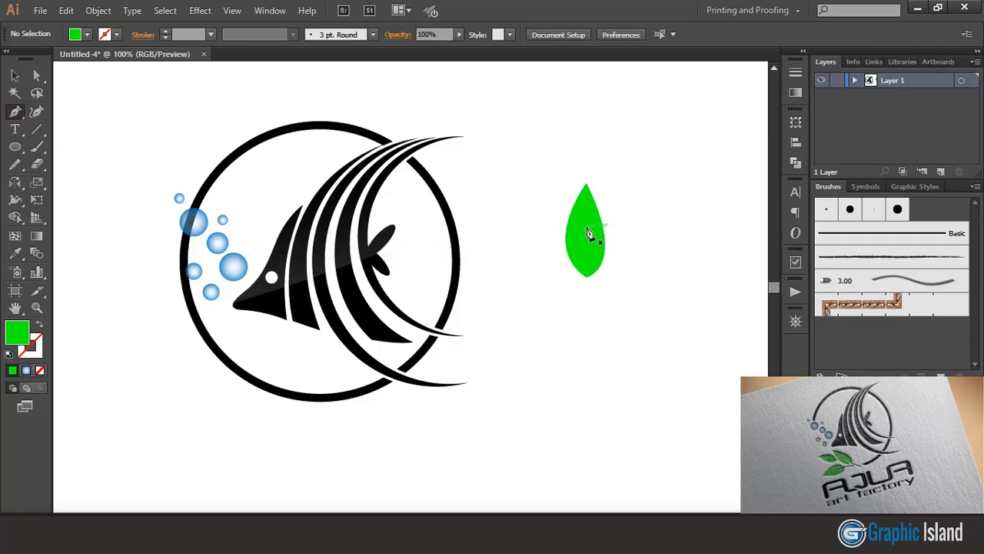
{"action": "left_click", "coordinate": [580, 220]}
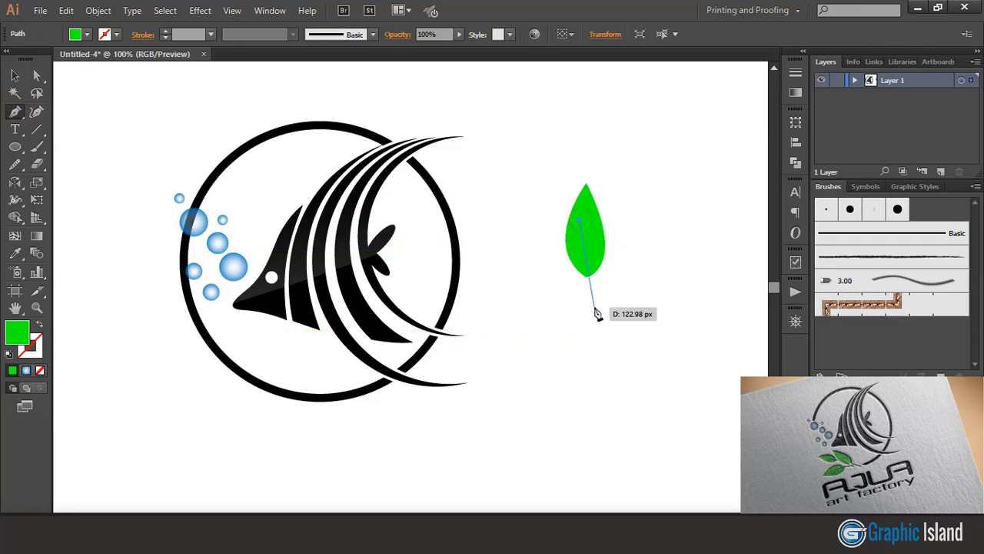
{"action": "left_click_drag", "start_coordinate": [599, 316], "coordinate": [619, 359]}
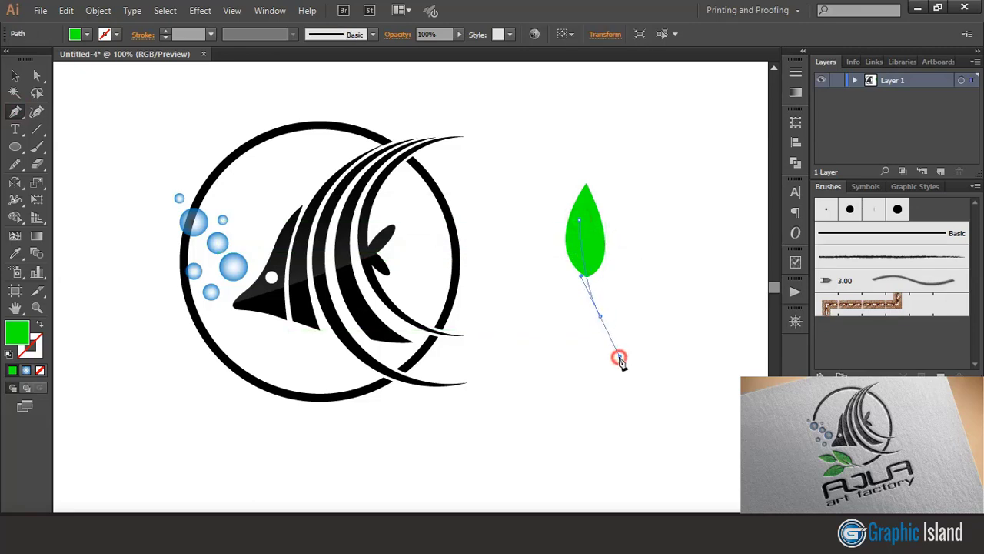
{"action": "left_click", "coordinate": [598, 316]}
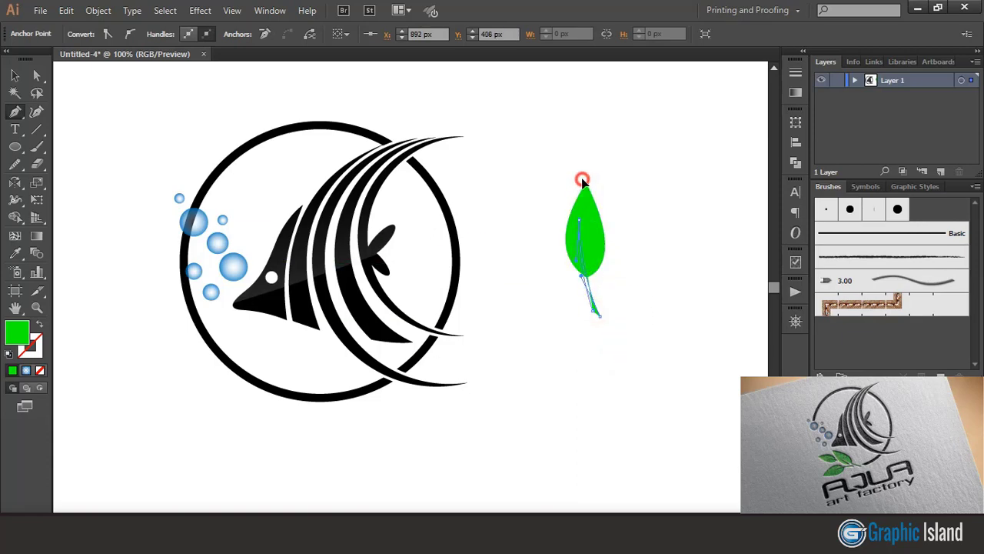
{"action": "left_click", "coordinate": [17, 77]}
{"action": "left_click", "coordinate": [116, 133]}
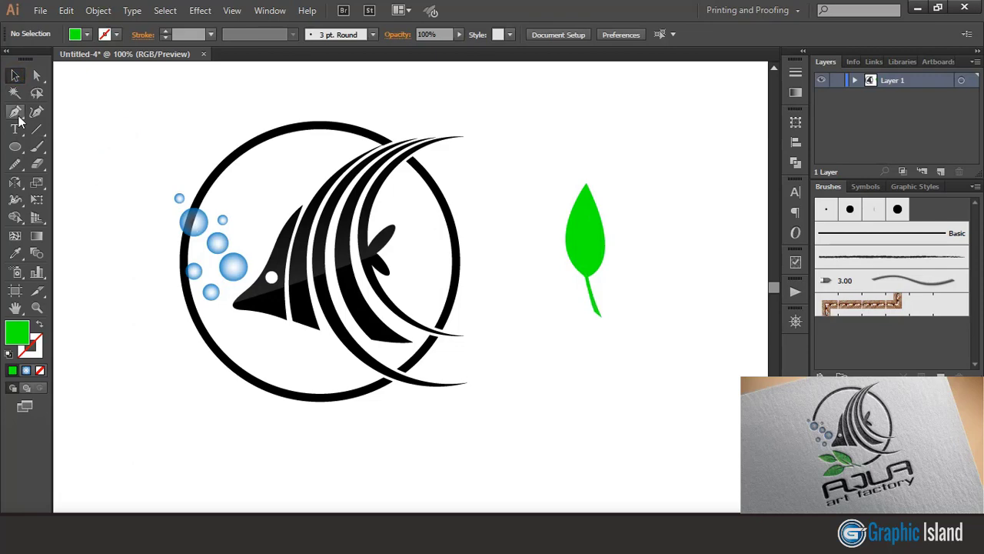
Step: Draw a curved line from the stem's tip up into the leaf and give it a black stroke with no fill
{"action": "key", "text": "p"}
{"action": "left_click", "coordinate": [593, 313]}
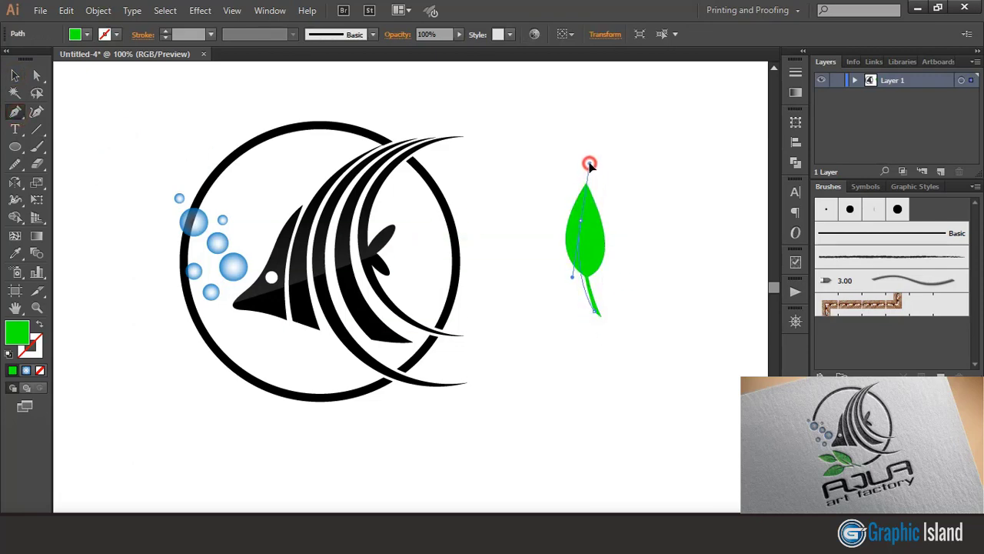
{"action": "left_click_drag", "start_coordinate": [589, 164], "coordinate": [590, 163]}
{"action": "left_click", "coordinate": [16, 77]}
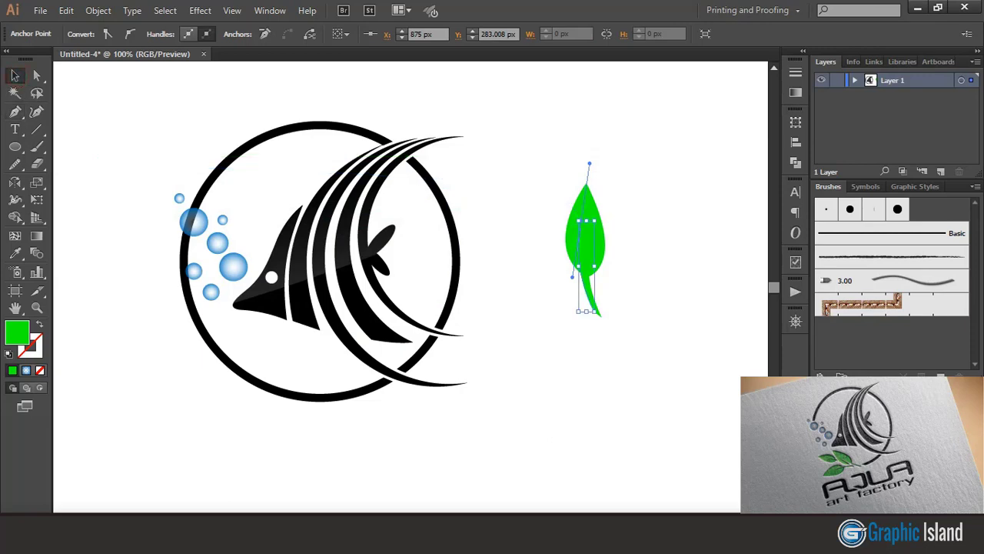
{"action": "left_click", "coordinate": [666, 345]}
{"action": "left_click", "coordinate": [41, 372]}
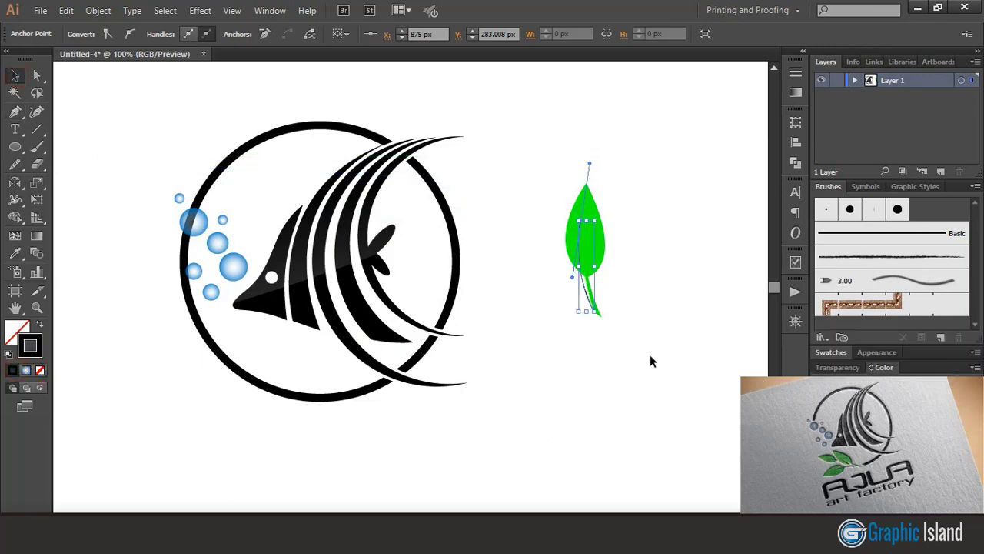
Step: Cut the narrow slit between the curved line and the stem out of the leaf with Shape Builder, and delete the leftover line
{"action": "left_click_drag", "start_coordinate": [548, 213], "coordinate": [639, 319]}
{"action": "left_click", "coordinate": [15, 217]}
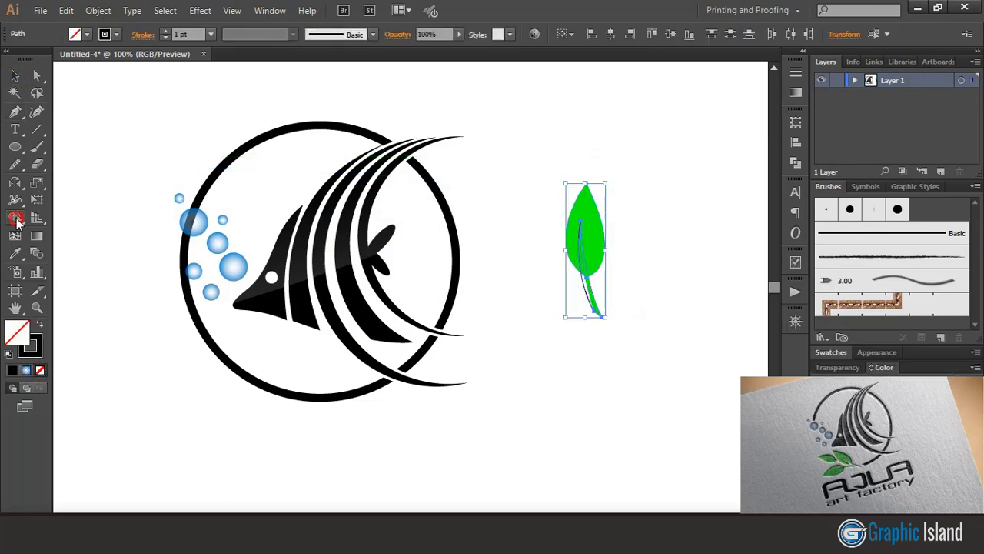
{"action": "scroll", "coordinate": [584, 276], "scroll_direction": "up", "scroll_amount": 1}
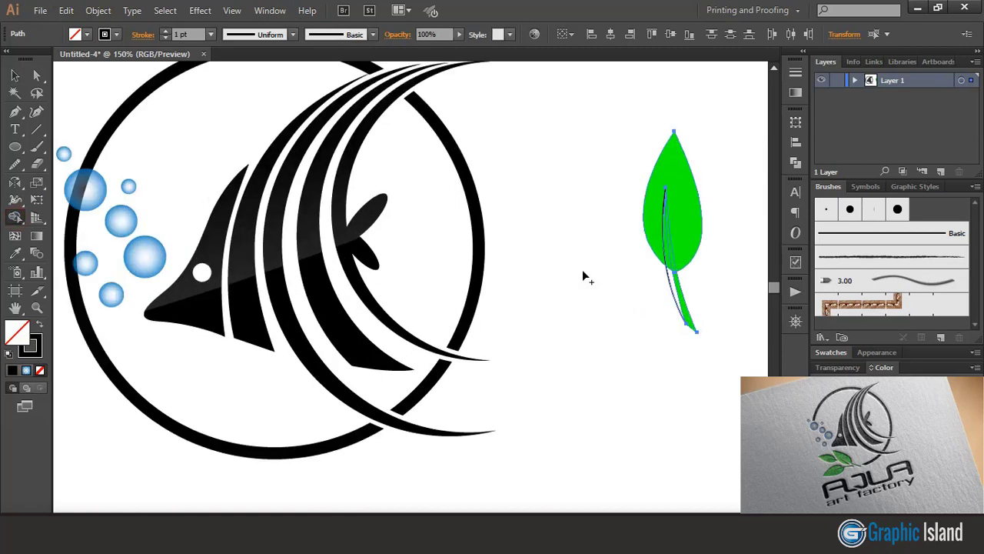
{"action": "left_click_drag", "start_coordinate": [667, 259], "coordinate": [669, 274]}
{"action": "left_click", "coordinate": [15, 75]}
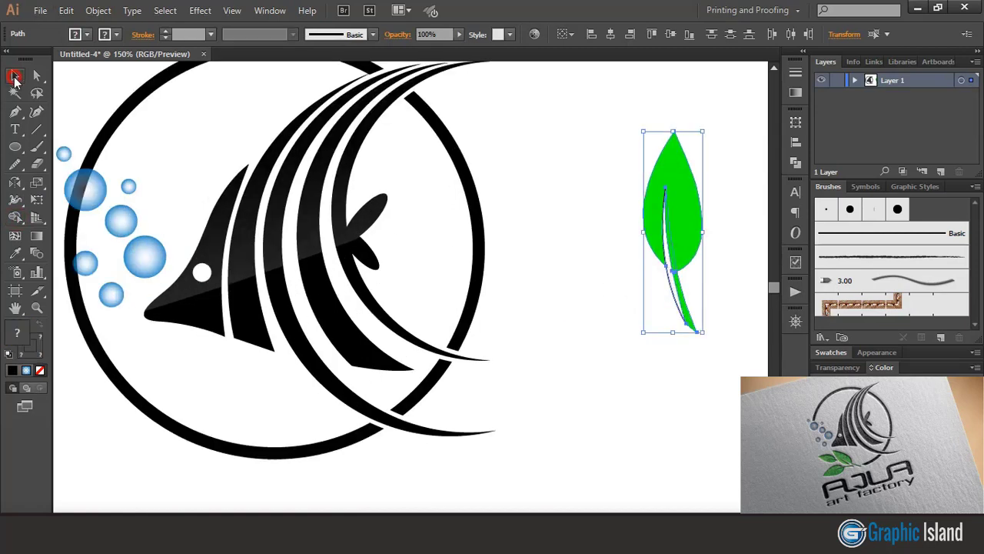
{"action": "left_click", "coordinate": [667, 402]}
{"action": "left_click", "coordinate": [673, 291]}
{"action": "left_click", "coordinate": [630, 274]}
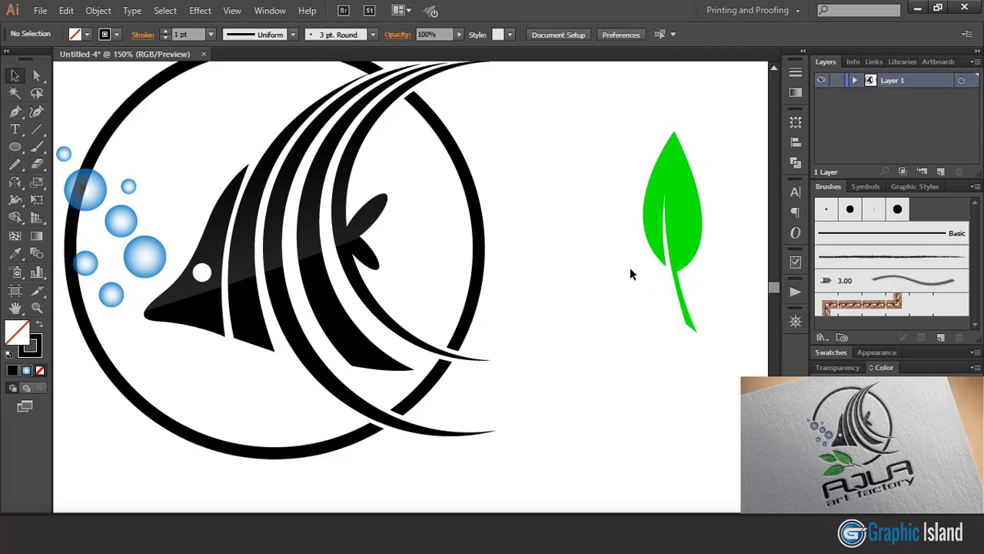
Step: Select the leaf and its stem and unite them into one shape with Pathfinder
{"action": "left_click_drag", "start_coordinate": [703, 278], "coordinate": [704, 281]}
{"action": "left_click", "coordinate": [796, 162]}
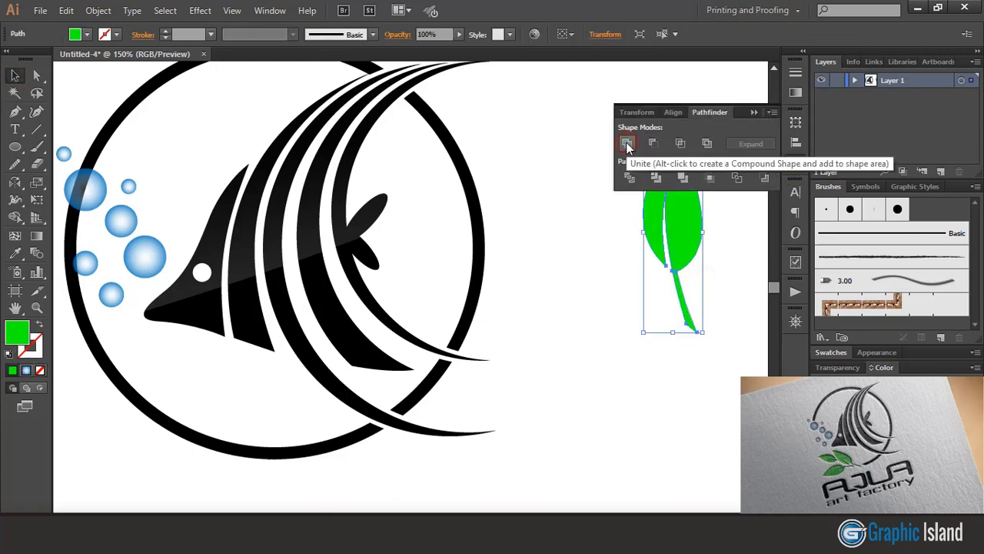
{"action": "left_click", "coordinate": [754, 113]}
{"action": "left_click", "coordinate": [547, 201]}
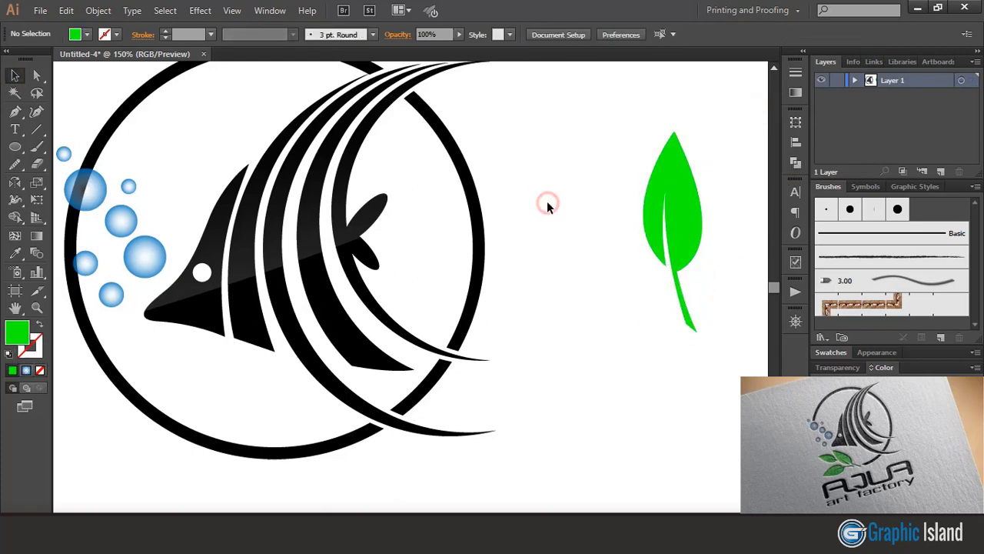
Step: Scale the united leaf down proportionally to about two-thirds of its size
{"action": "left_click", "coordinate": [686, 169]}
{"action": "left_click_drag", "start_coordinate": [705, 131], "coordinate": [693, 166]}
{"action": "left_click", "coordinate": [708, 237]}
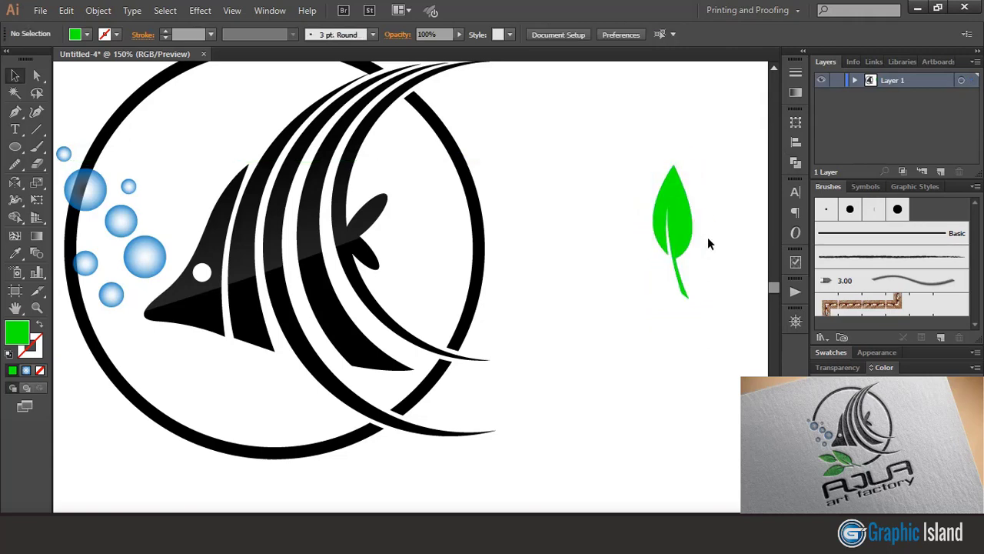
Step: Copy a small bubble from the cluster to the empty area below the leaf
{"action": "key", "text": "ctrl+1"}
{"action": "left_click_drag", "start_coordinate": [212, 295], "coordinate": [579, 333]}
{"action": "left_click", "coordinate": [611, 354]}
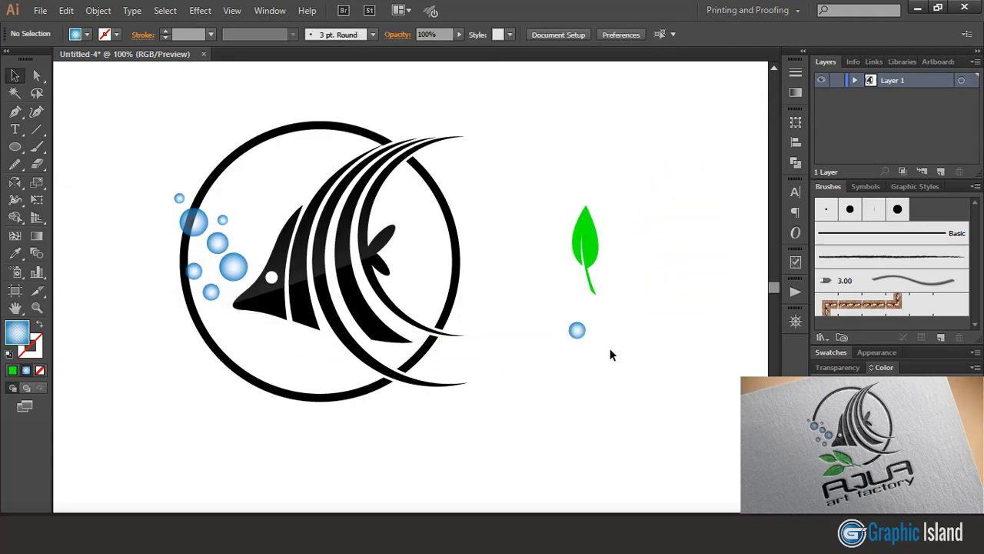
Step: Change the end stop of the copied bubble's radial gradient to black at 40% opacity
{"action": "key", "text": "ctrl+plus"}
{"action": "scroll", "coordinate": [621, 345], "scroll_direction": "right", "scroll_amount": 3}
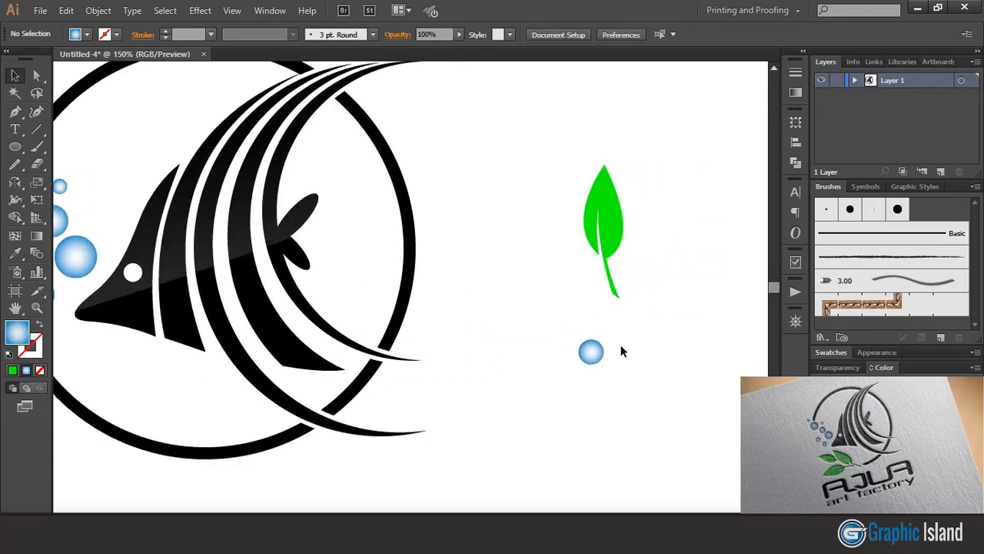
{"action": "left_click", "coordinate": [591, 352]}
{"action": "left_click", "coordinate": [796, 93]}
{"action": "double_click", "coordinate": [754, 174]}
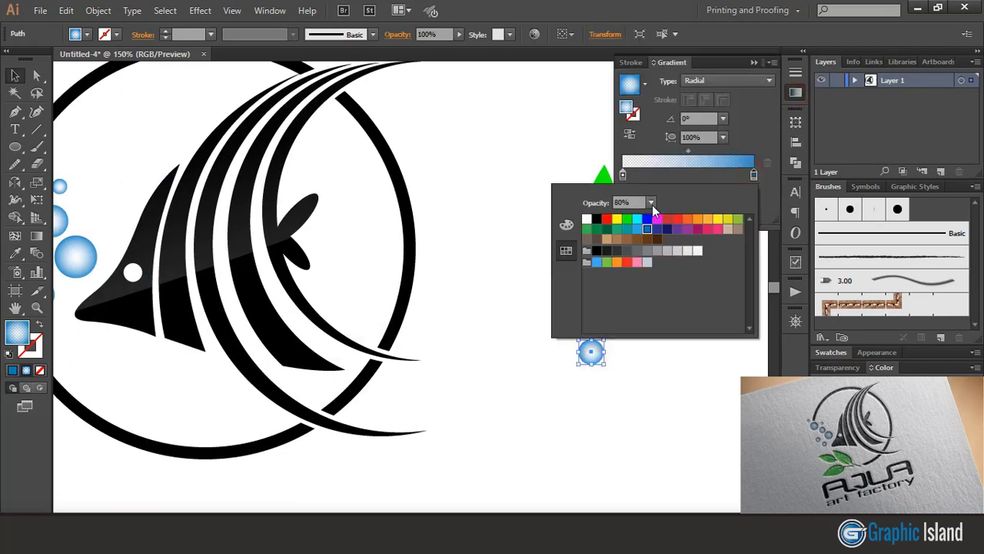
{"action": "left_click", "coordinate": [596, 219]}
{"action": "left_click", "coordinate": [757, 179]}
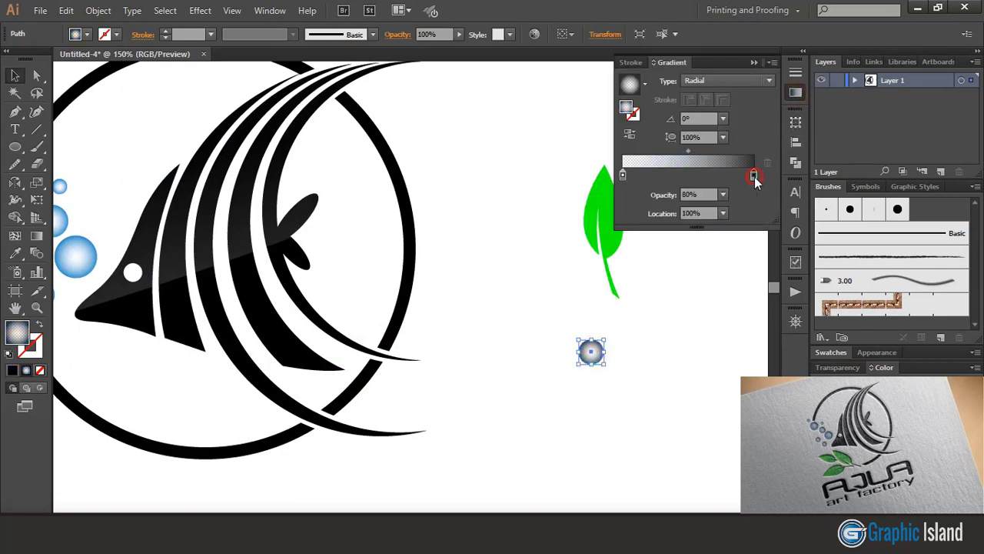
{"action": "left_click", "coordinate": [723, 194]}
{"action": "left_click", "coordinate": [740, 275]}
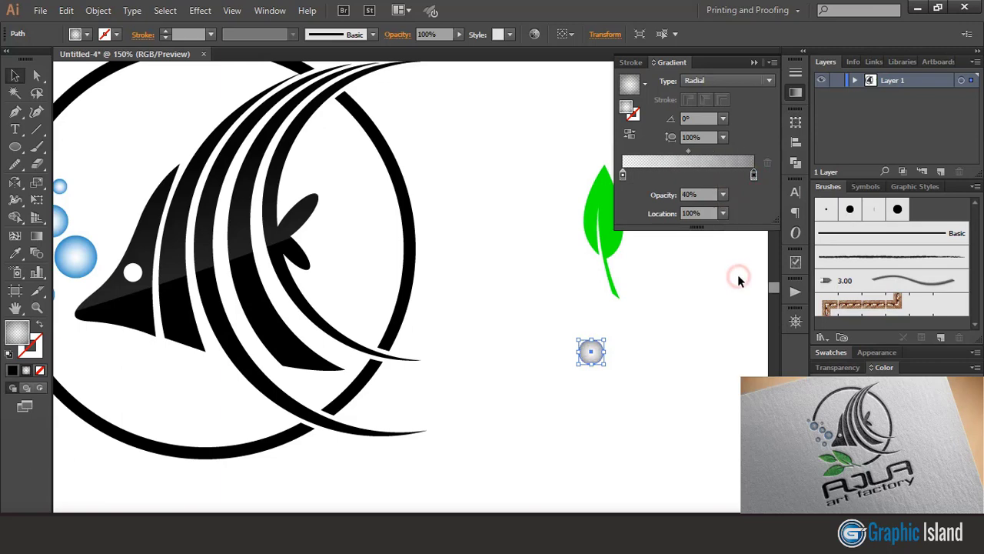
Step: Set the opacity of the radial gradient's start stop to 10% for the copied bubble
{"action": "left_click", "coordinate": [624, 178]}
{"action": "left_click", "coordinate": [723, 195]}
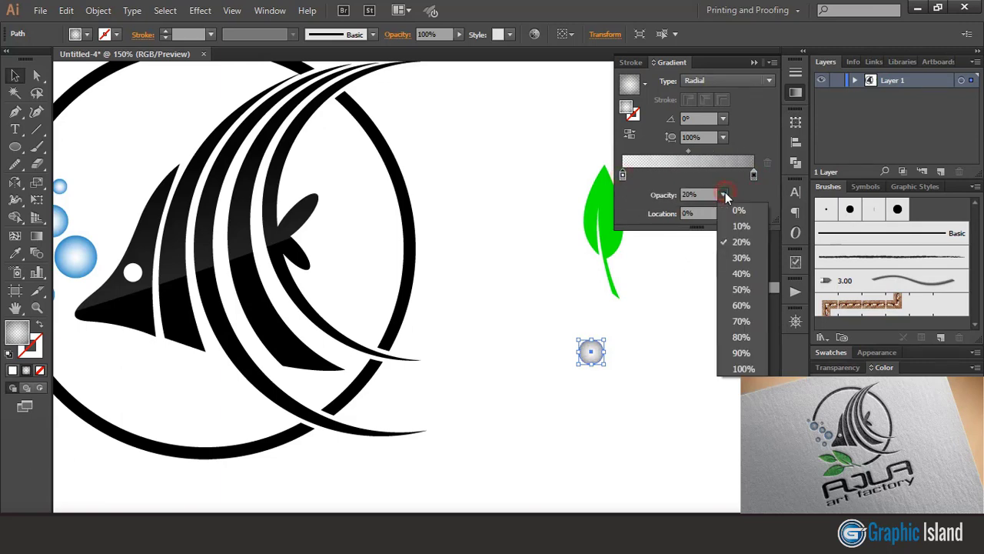
{"action": "left_click", "coordinate": [737, 229]}
{"action": "left_click", "coordinate": [709, 310]}
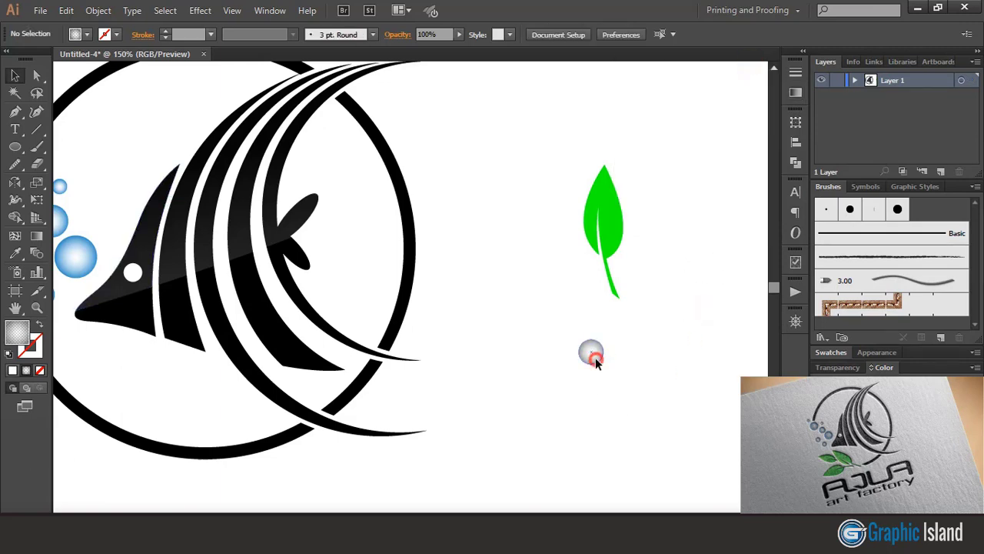
Step: Move the transparent bubble onto the right half of the leaf and arrange it in front
{"action": "left_click_drag", "start_coordinate": [595, 358], "coordinate": [615, 227]}
{"action": "right_click", "coordinate": [617, 226]}
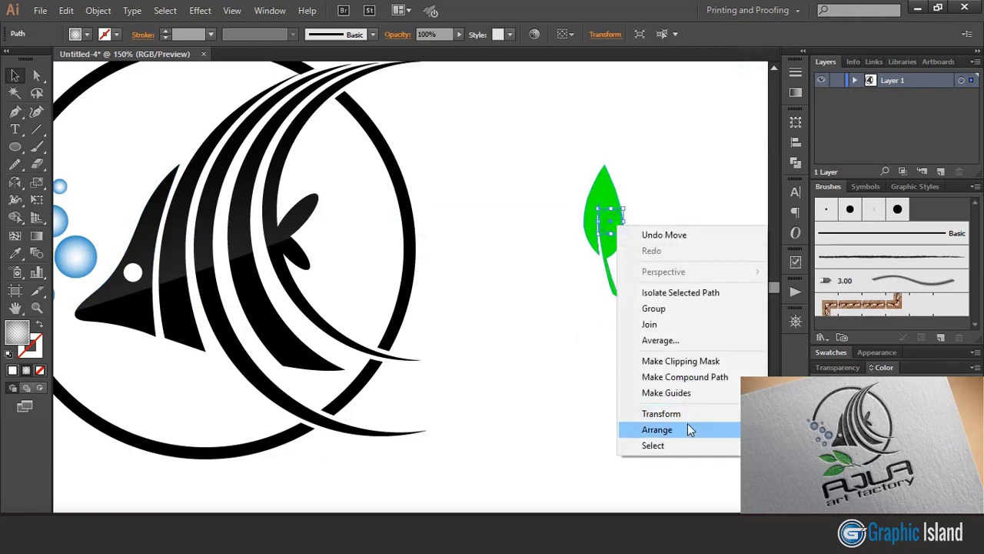
{"action": "left_click", "coordinate": [715, 358]}
{"action": "left_click", "coordinate": [666, 260]}
Step: Scale the droplet down and place a second copy of it on the leaf's right half
{"action": "left_click", "coordinate": [613, 223]}
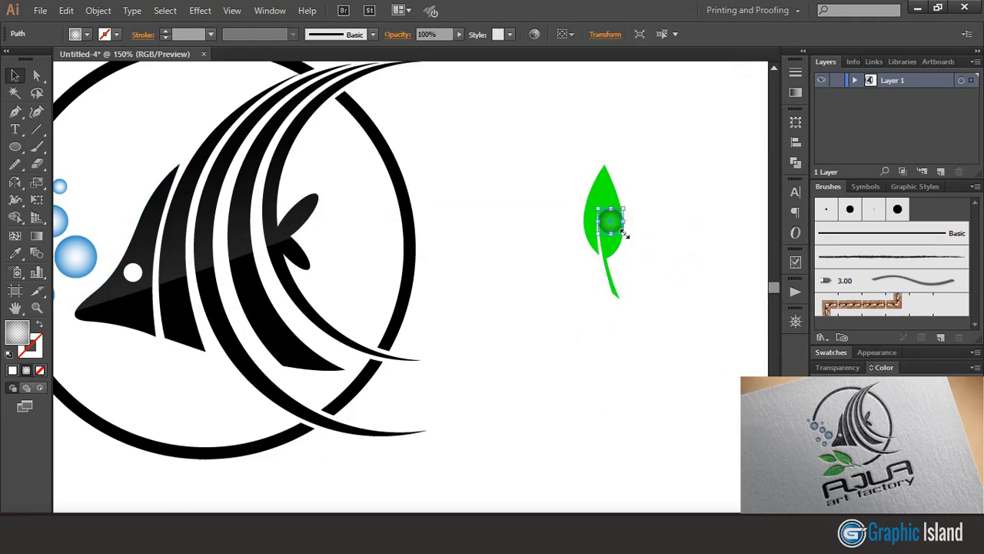
{"action": "mouse_move", "coordinate": [624, 234]}
{"action": "left_mouse_down"}
{"action": "mouse_move", "coordinate": [609, 237]}
{"action": "mouse_move", "coordinate": [620, 246]}
{"action": "left_mouse_up"}
{"action": "left_click", "coordinate": [640, 244]}
{"action": "left_click", "coordinate": [650, 254]}
Step: Fill the leaf with a linear gradient and set its start stop to a light green swatch
{"action": "left_click", "coordinate": [606, 193]}
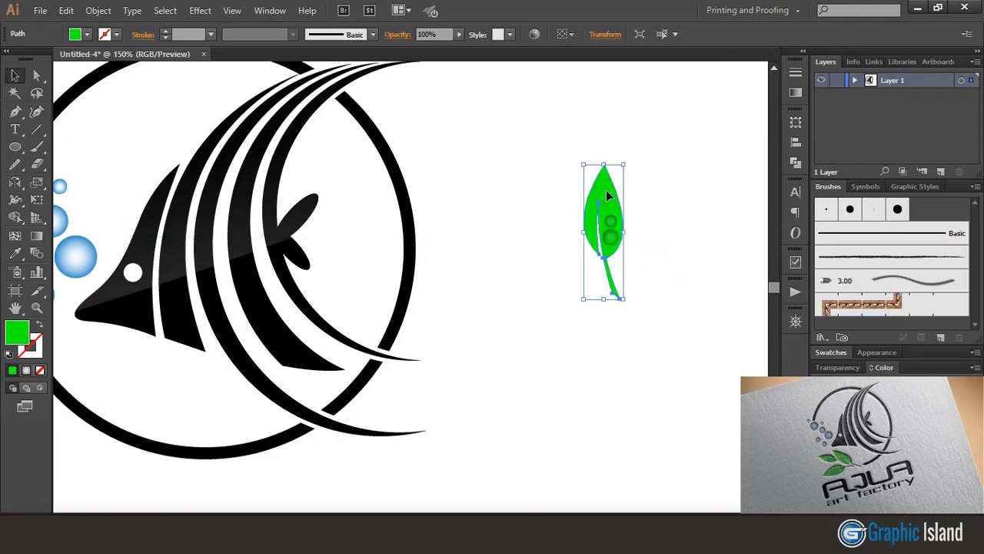
{"action": "left_click", "coordinate": [795, 93]}
{"action": "left_click", "coordinate": [644, 84]}
{"action": "left_click", "coordinate": [543, 114]}
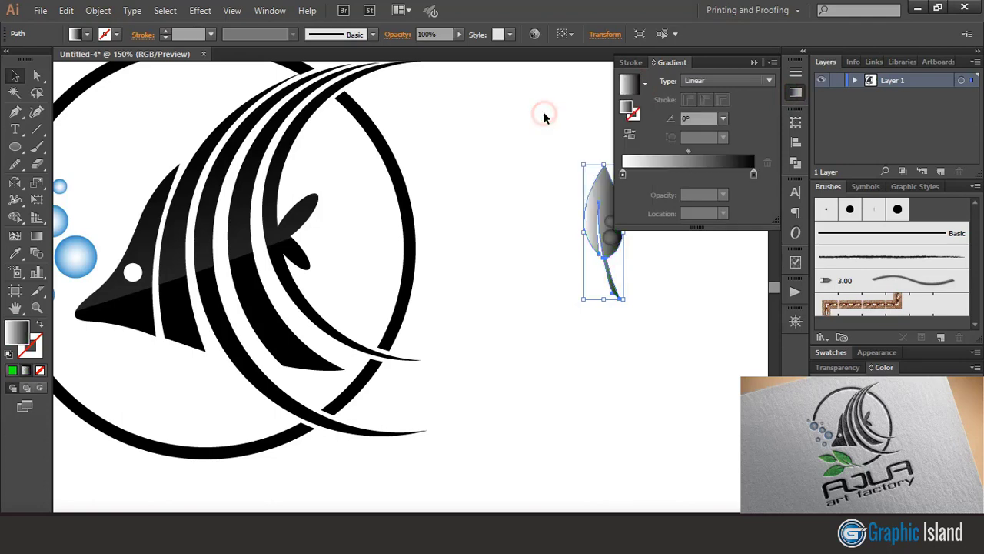
{"action": "left_click", "coordinate": [623, 173]}
{"action": "double_click", "coordinate": [623, 174]}
{"action": "left_click", "coordinate": [712, 245]}
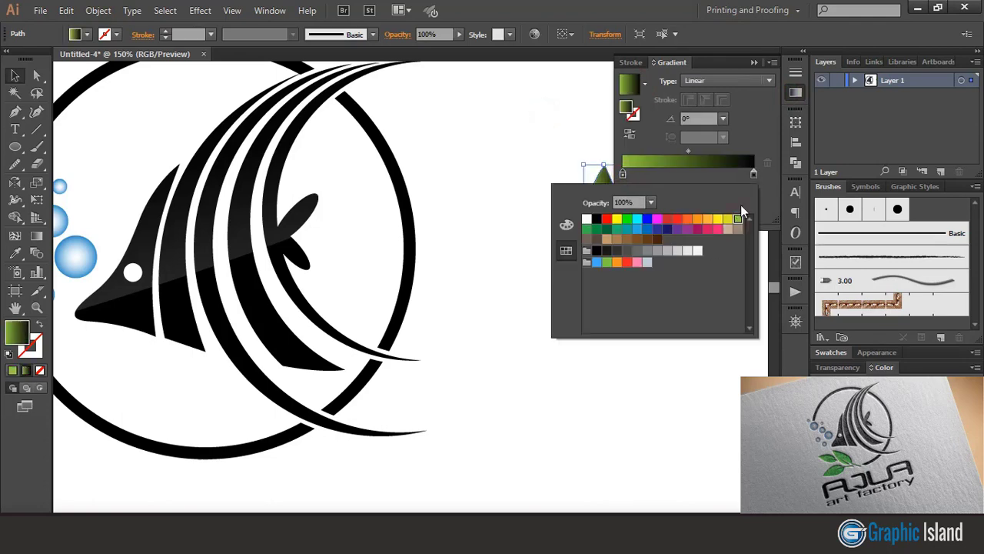
Step: Set the end stop of the leaf's gradient to a darker green swatch
{"action": "left_click", "coordinate": [754, 173]}
{"action": "double_click", "coordinate": [753, 174]}
{"action": "left_click", "coordinate": [610, 230]}
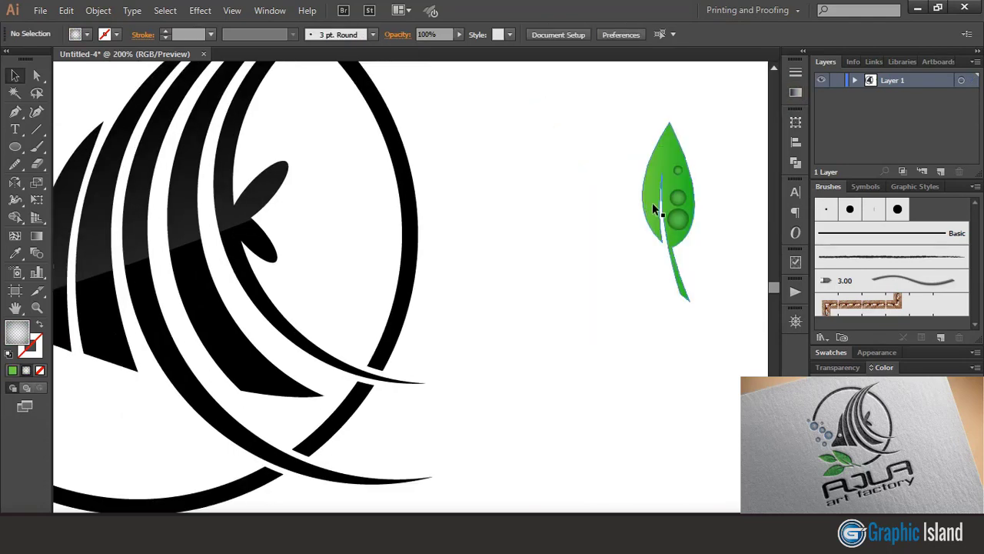
Step: Rearrange the droplets on the leaf and place another one on its left half
{"action": "left_click", "coordinate": [678, 198]}
{"action": "left_click_drag", "start_coordinate": [687, 206], "coordinate": [659, 166]}
{"action": "left_click", "coordinate": [712, 221]}
{"action": "left_click", "coordinate": [696, 224]}
{"action": "left_click", "coordinate": [609, 205]}
Step: Select the leaf together with all its droplets and group them
{"action": "key", "text": "ctrl+minus"}
{"action": "key", "text": "ctrl+minus"}
{"action": "key", "text": "ctrl+minus"}
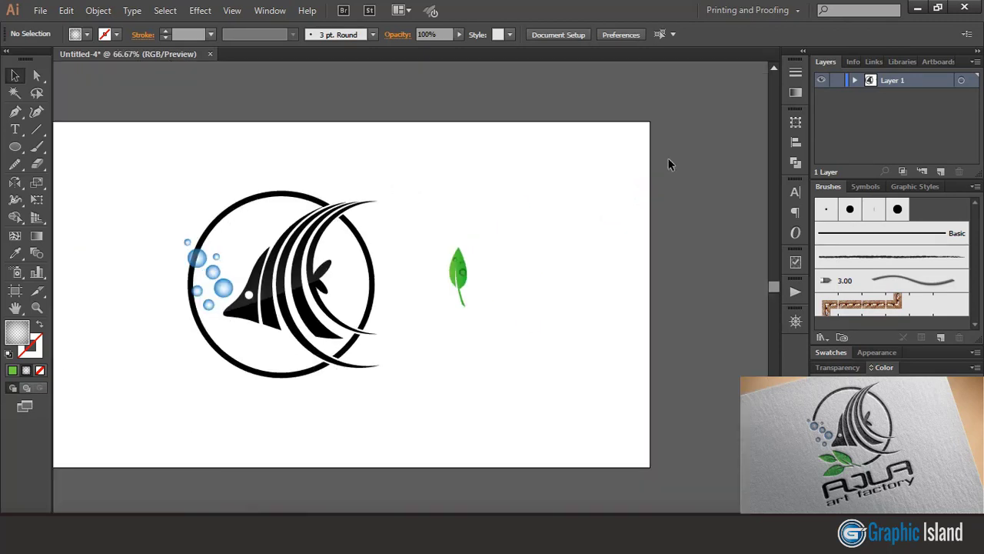
{"action": "left_click_drag", "start_coordinate": [426, 223], "coordinate": [510, 330]}
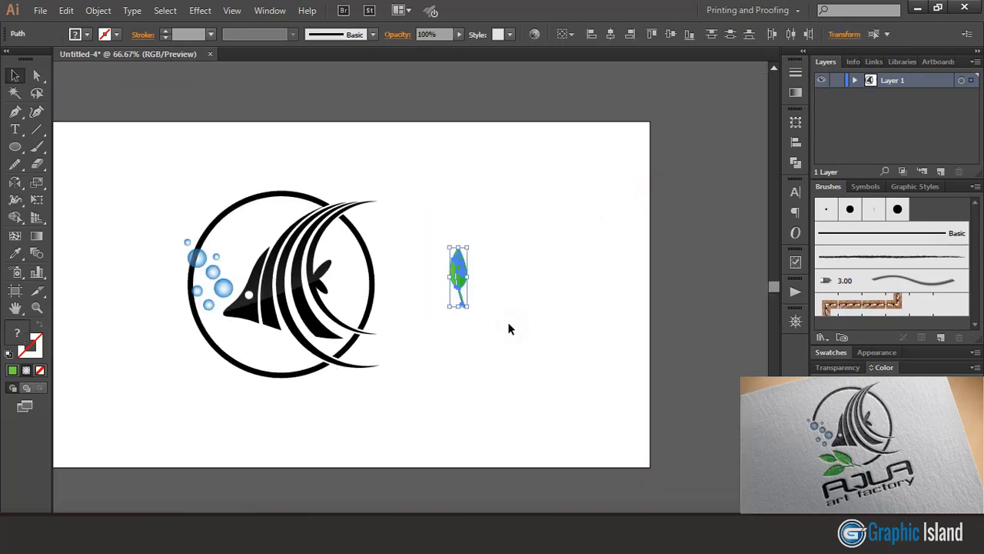
{"action": "left_click", "coordinate": [98, 10]}
{"action": "left_click", "coordinate": [127, 68]}
{"action": "left_click", "coordinate": [578, 272]}
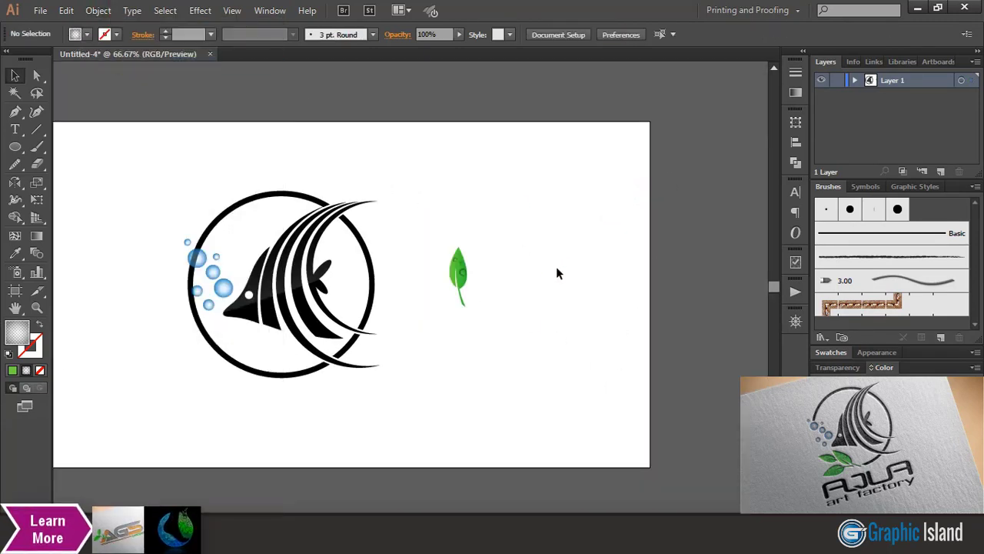
Step: Move the grouped leaf below the fish's head and rotate it so the stem meets the ring's bottom edge
{"action": "left_click_drag", "start_coordinate": [460, 276], "coordinate": [247, 357]}
{"action": "left_click", "coordinate": [230, 405]}
{"action": "left_click", "coordinate": [256, 410]}
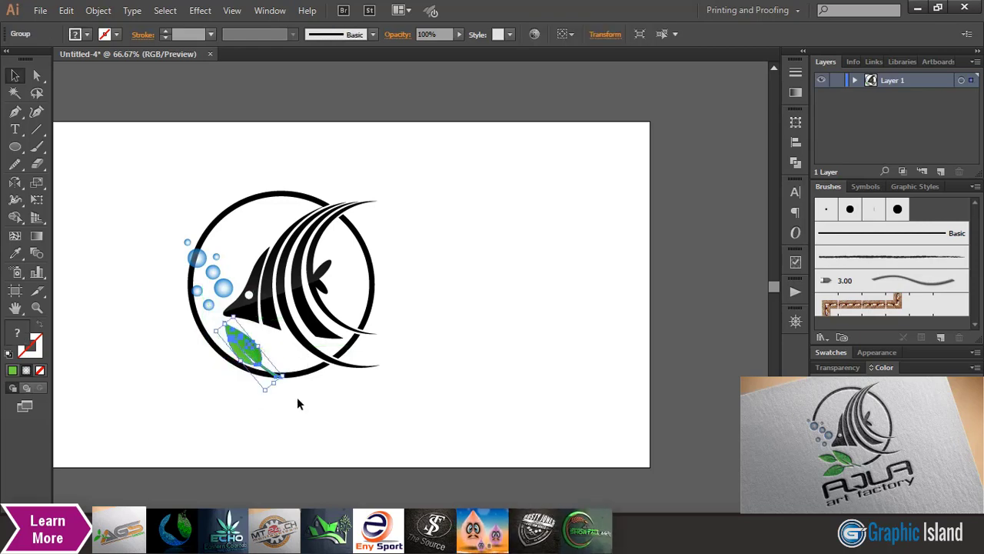
{"action": "left_click", "coordinate": [309, 403]}
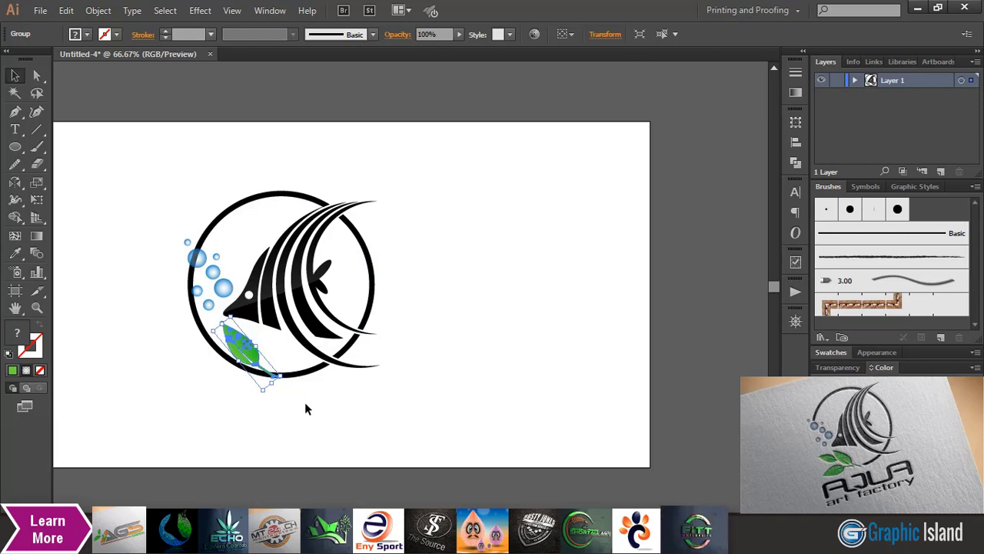
Step: Copy the leaf to the lower left outside the ring and reflect the copy across the horizontal axis
{"action": "left_click_drag", "start_coordinate": [250, 357], "coordinate": [212, 377], "text": "alt"}
{"action": "double_click", "coordinate": [15, 183]}
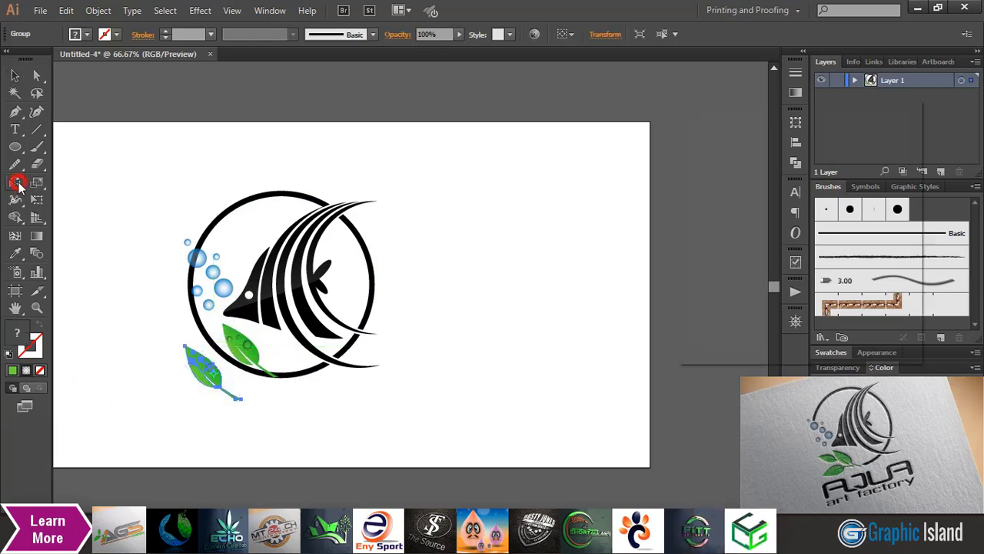
{"action": "left_click", "coordinate": [797, 331]}
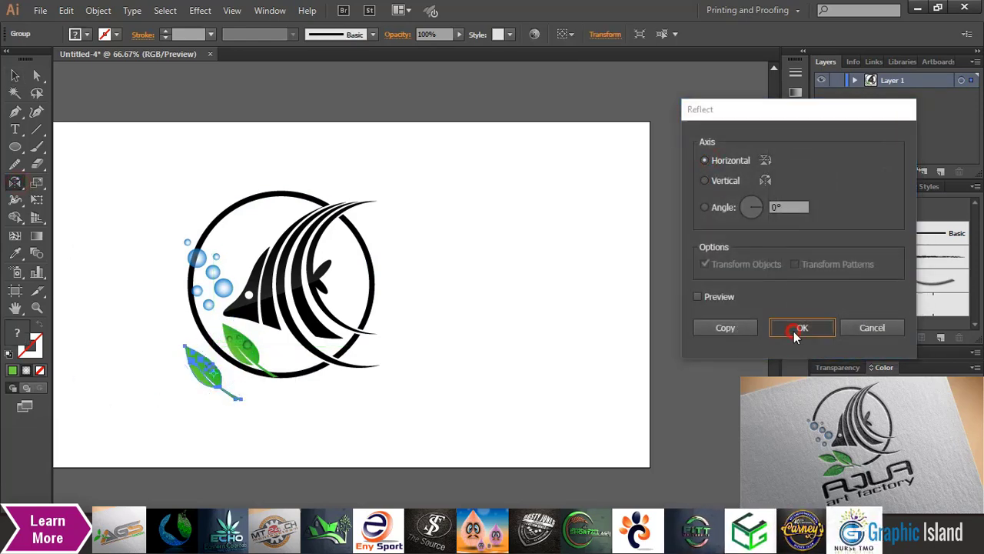
{"action": "left_click", "coordinate": [15, 75]}
Step: Rotate the reflected leaf nearly horizontal below the first one and place a smaller third leaf on the ring's left side
{"action": "left_click", "coordinate": [177, 413]}
{"action": "left_click", "coordinate": [203, 388]}
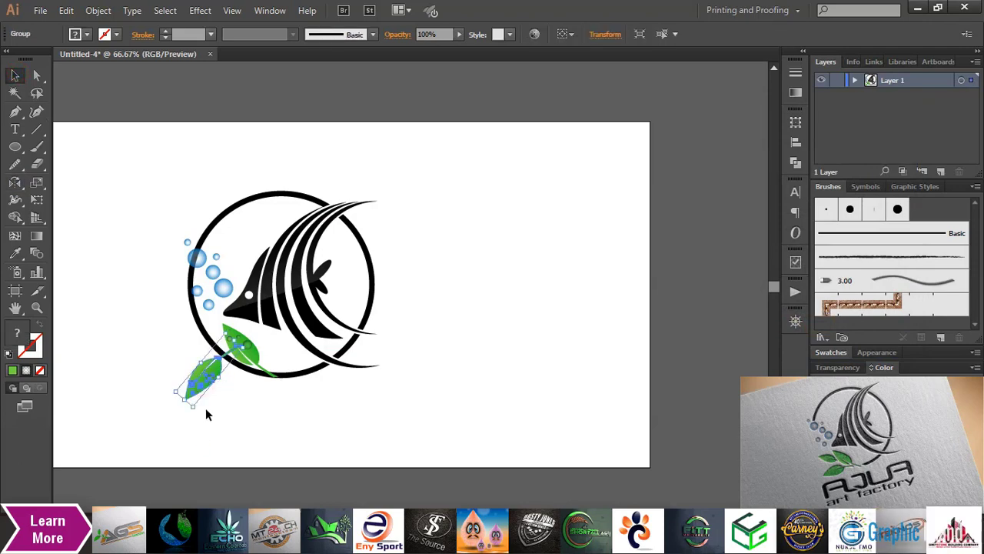
{"action": "left_click_drag", "start_coordinate": [205, 407], "coordinate": [166, 326]}
{"action": "left_click", "coordinate": [269, 411]}
{"action": "left_click", "coordinate": [123, 327]}
{"action": "left_click", "coordinate": [181, 339]}
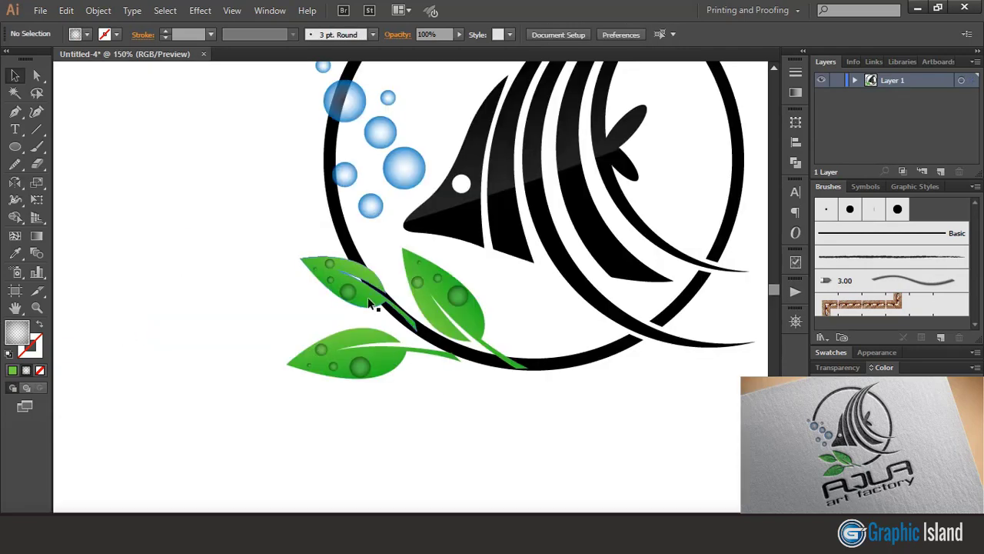
Step: Move the small left leaf and the bottom leaf closer to the large leaf so their stems meet its stem
{"action": "mouse_move", "coordinate": [370, 303]}
{"action": "left_mouse_down"}
{"action": "mouse_move", "coordinate": [382, 315]}
{"action": "mouse_move", "coordinate": [388, 298]}
{"action": "mouse_move", "coordinate": [370, 284]}
{"action": "left_mouse_up"}
{"action": "left_click", "coordinate": [456, 378]}
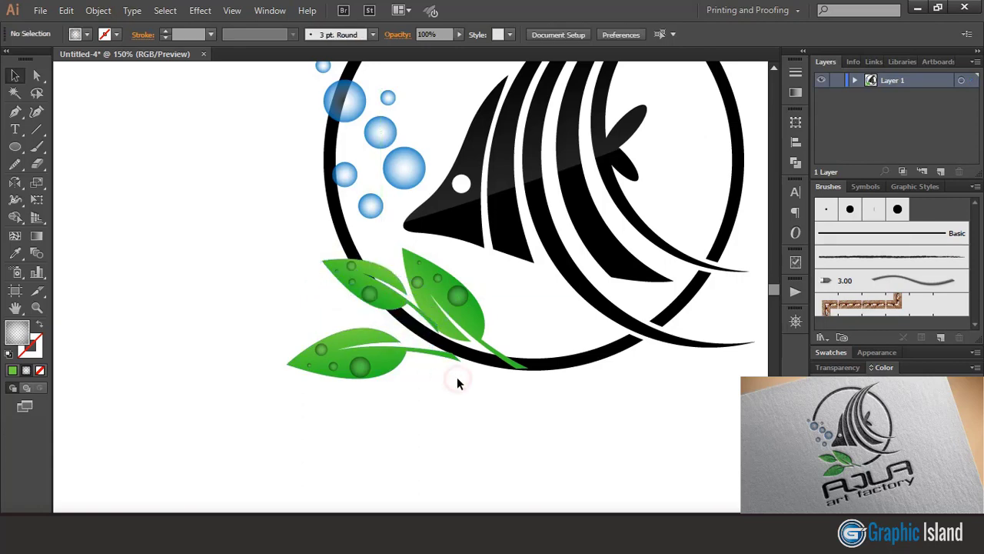
{"action": "left_click_drag", "start_coordinate": [414, 354], "coordinate": [456, 352]}
{"action": "left_click", "coordinate": [535, 398]}
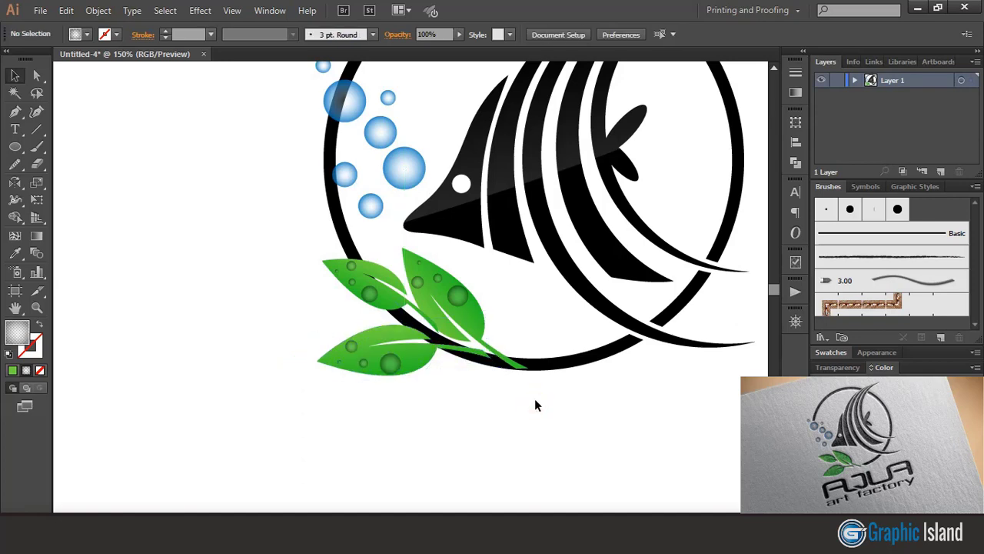
{"action": "left_click", "coordinate": [428, 364]}
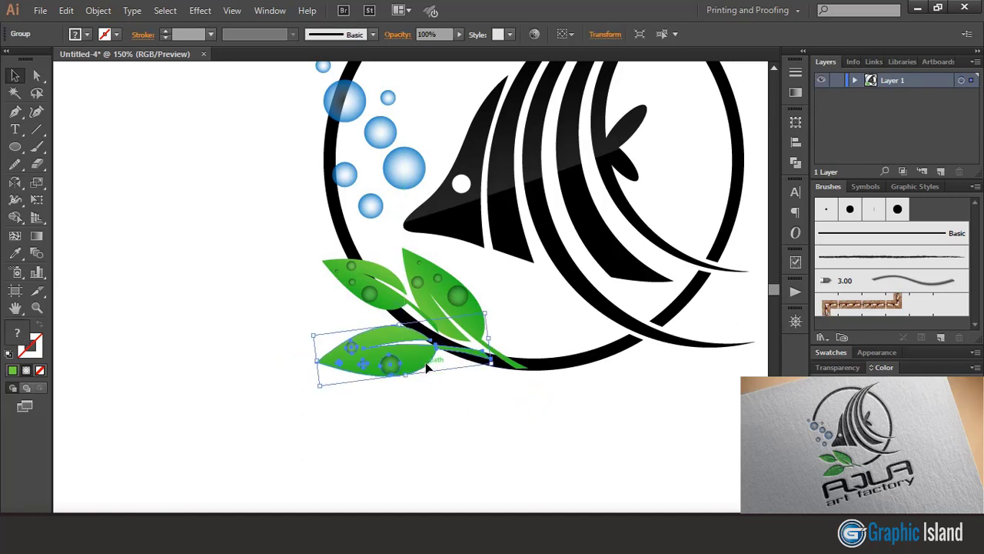
{"action": "left_click", "coordinate": [457, 399]}
{"action": "left_click", "coordinate": [381, 296]}
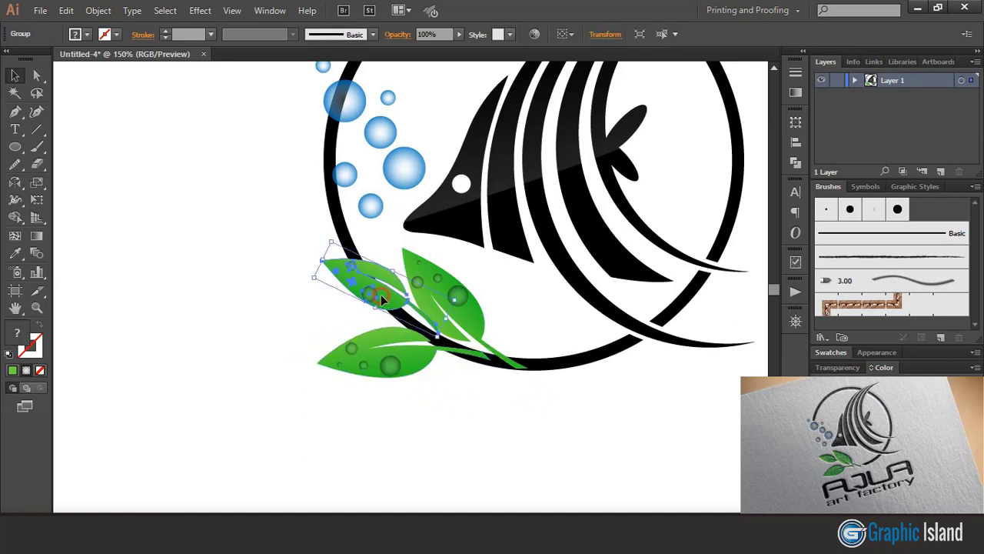
{"action": "left_click", "coordinate": [111, 207]}
Step: Draw a straight path with the Pen tool across the small left leaf's stem, beside the large leaf
{"action": "left_click", "coordinate": [17, 114]}
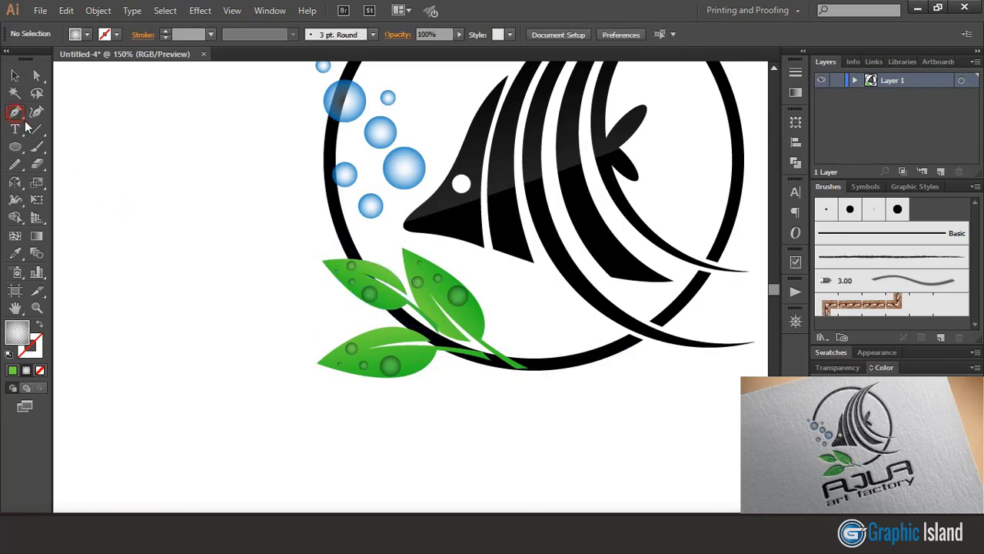
{"action": "left_click", "coordinate": [417, 271]}
{"action": "left_click", "coordinate": [412, 348]}
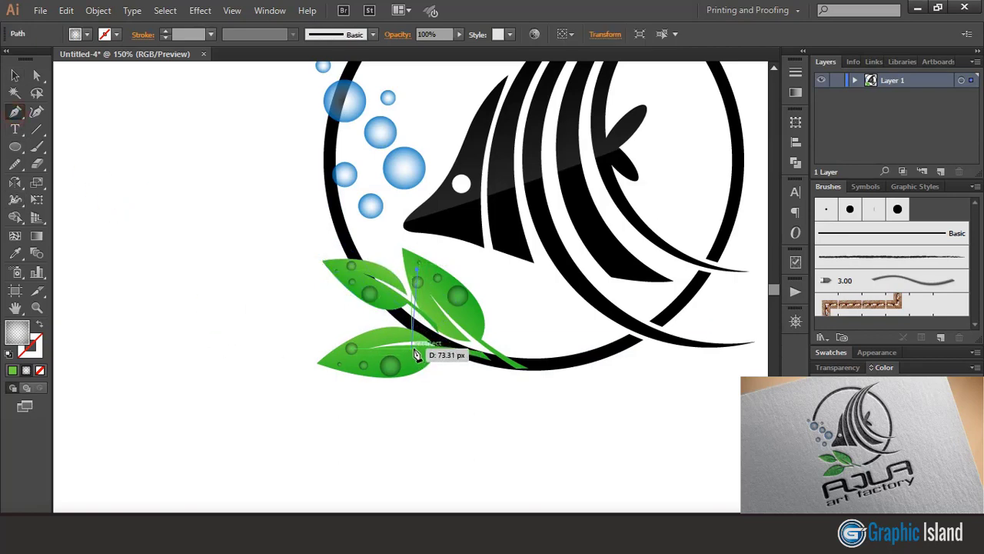
{"action": "key", "text": "v"}
Step: Trim the small left leaf's stem at the straight path with the Shape Builder tool
{"action": "left_click", "coordinate": [388, 302]}
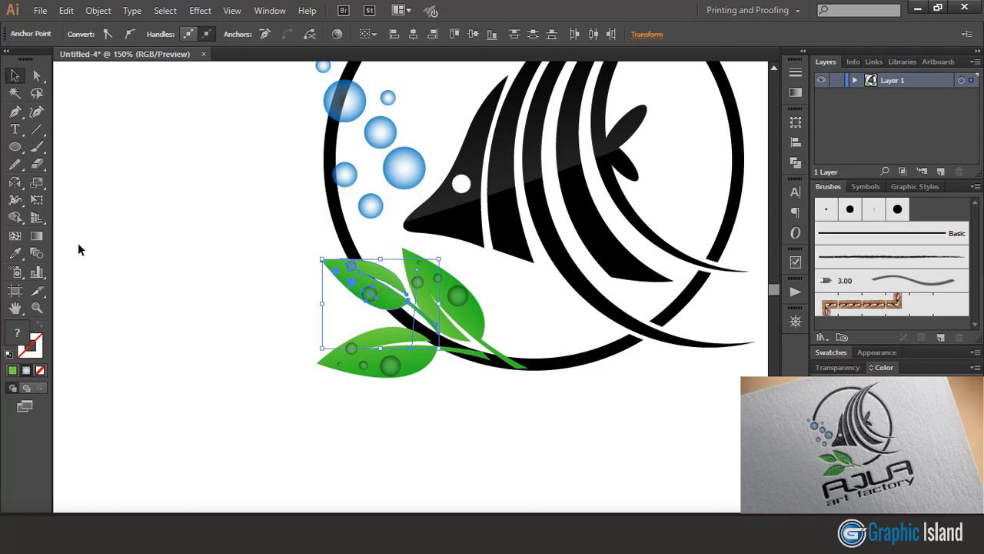
{"action": "left_click", "coordinate": [16, 220]}
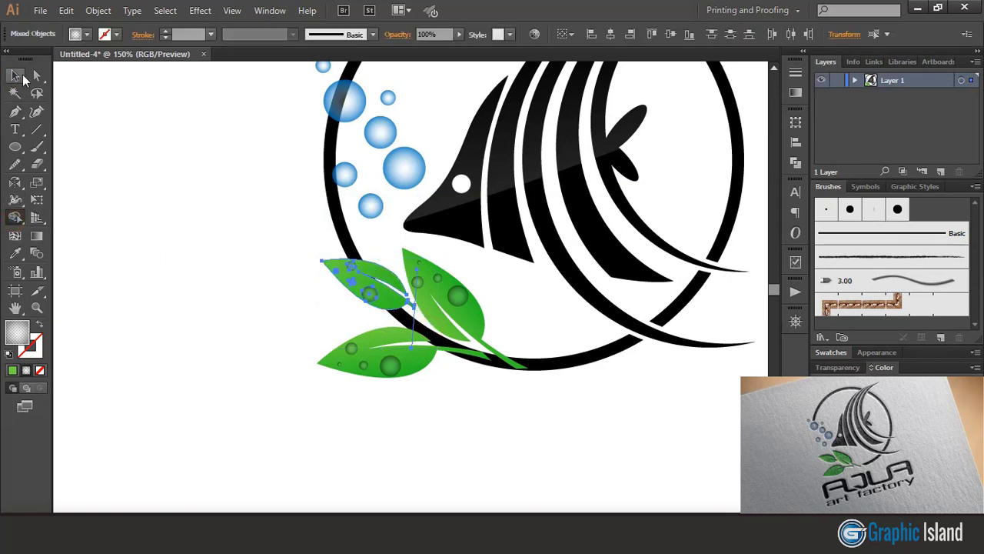
{"action": "left_click", "coordinate": [15, 75]}
{"action": "left_click", "coordinate": [154, 251]}
Step: Draw an unfilled curved path with a green stroke across the ring, just above the small left leaf
{"action": "key", "text": "slash"}
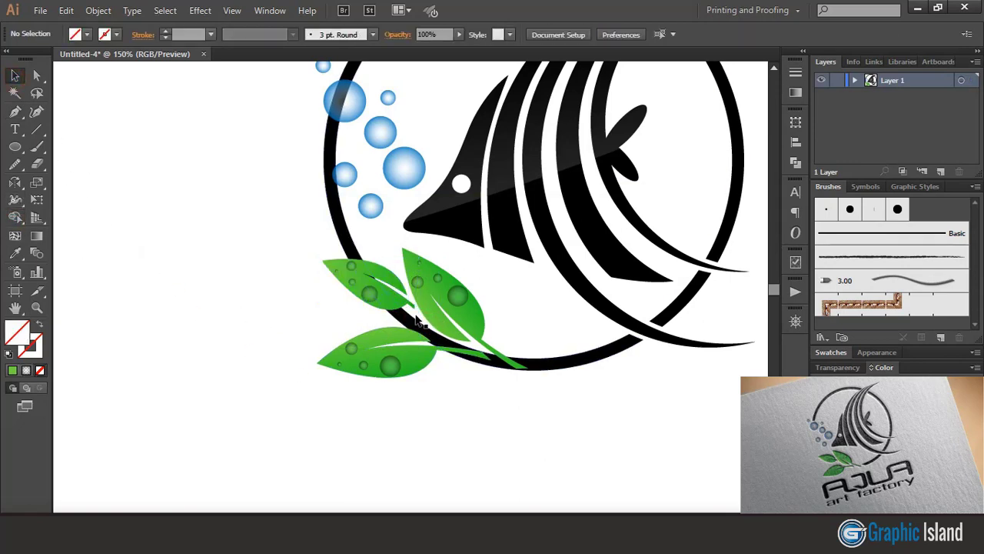
{"action": "left_click", "coordinate": [323, 248]}
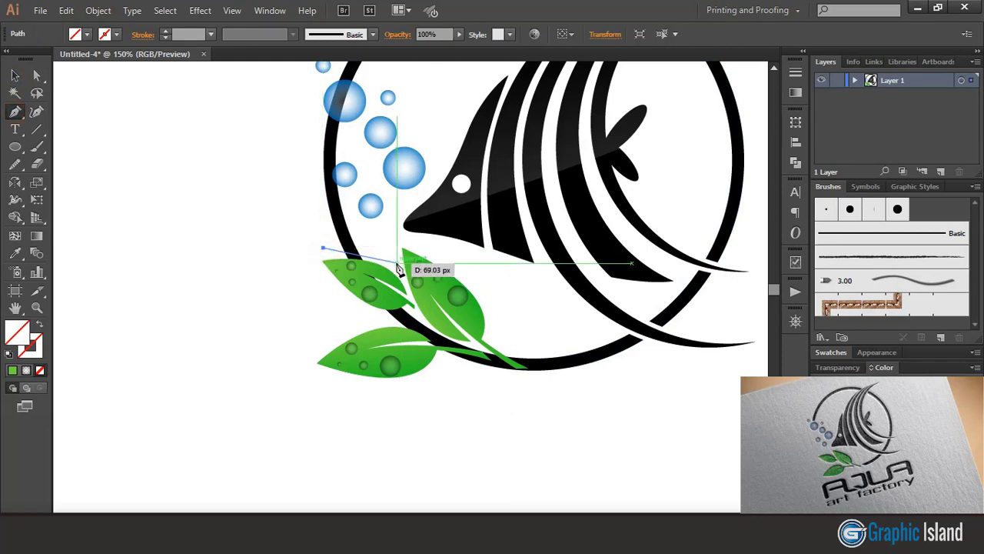
{"action": "left_click_drag", "start_coordinate": [397, 264], "coordinate": [423, 278]}
{"action": "left_click", "coordinate": [15, 75]}
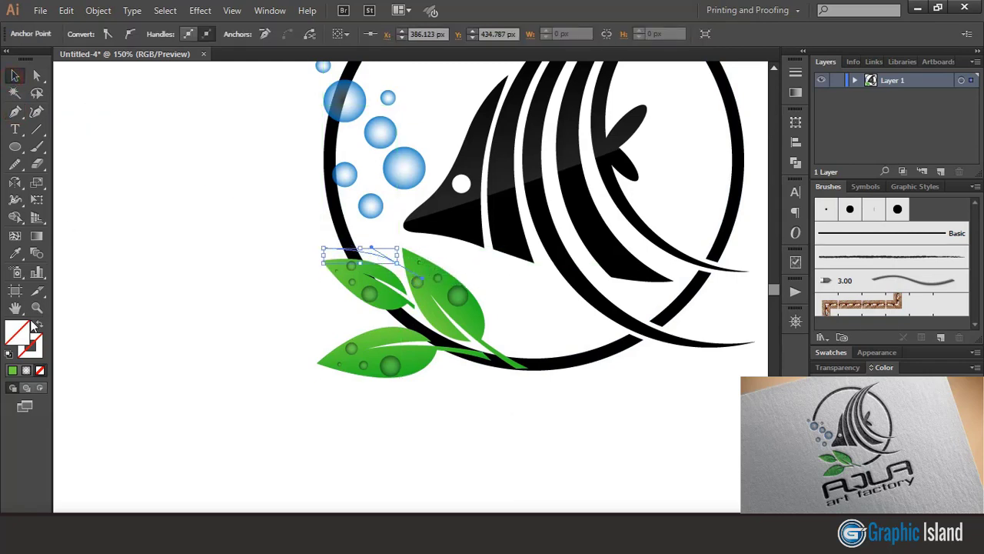
{"action": "left_click", "coordinate": [134, 260]}
Step: Draw a second curved green path across the ring's bottom, just beyond the large leaf's stem end
{"action": "left_click", "coordinate": [15, 111]}
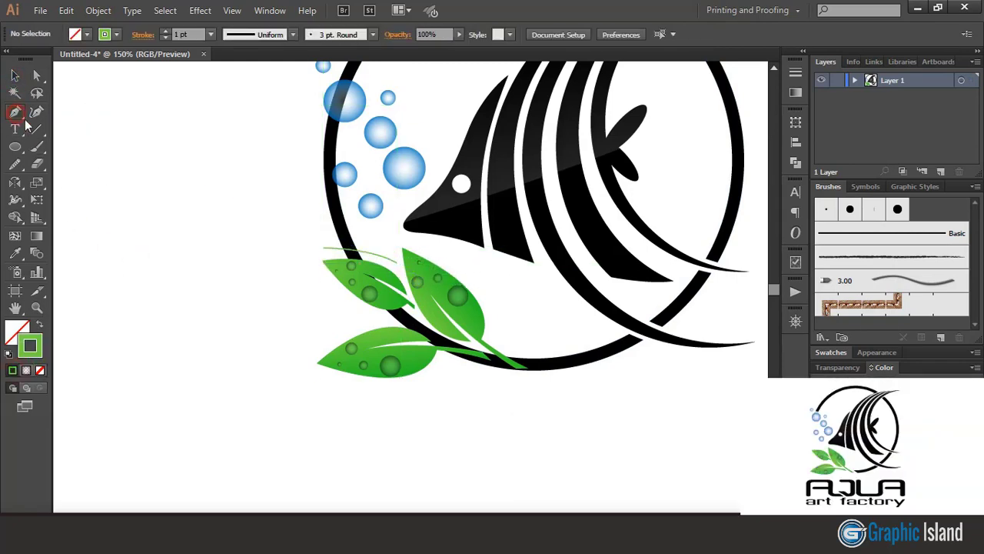
{"action": "left_click", "coordinate": [514, 348]}
{"action": "left_click_drag", "start_coordinate": [577, 387], "coordinate": [652, 432]}
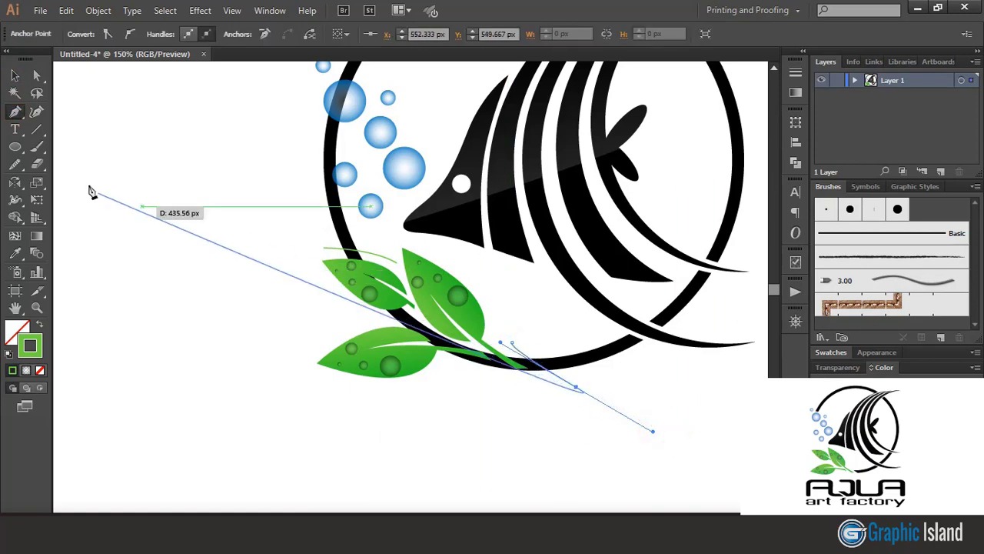
{"action": "left_click", "coordinate": [15, 76]}
{"action": "left_click", "coordinate": [511, 429]}
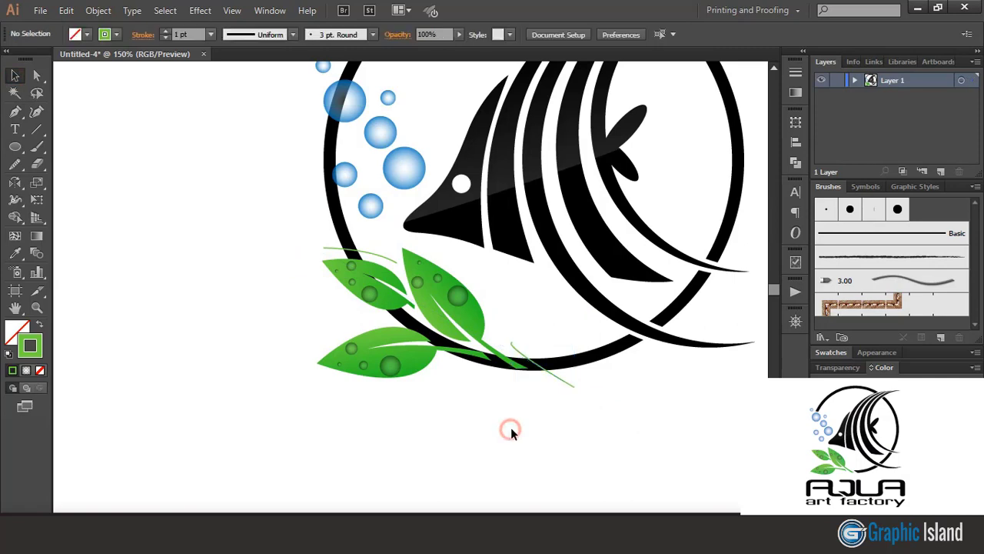
Step: Select the ring with both curved paths and remove the ring section behind the leaves with Shape Builder
{"action": "left_click", "coordinate": [572, 385]}
{"action": "left_click", "coordinate": [370, 257], "text": "shift"}
{"action": "left_click", "coordinate": [336, 231], "text": "shift"}
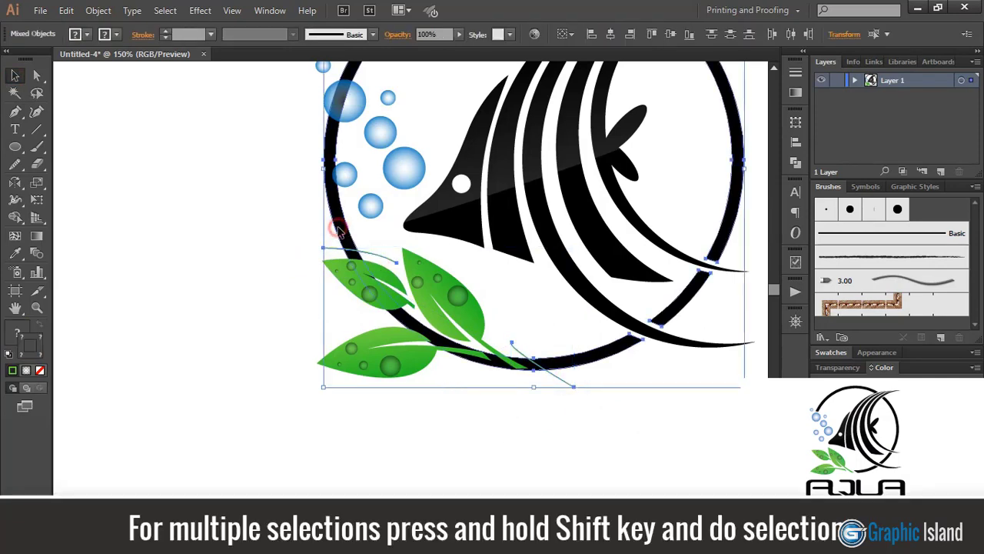
{"action": "key", "text": "shift+m"}
{"action": "left_click_drag", "start_coordinate": [492, 339], "coordinate": [361, 265], "text": "alt"}
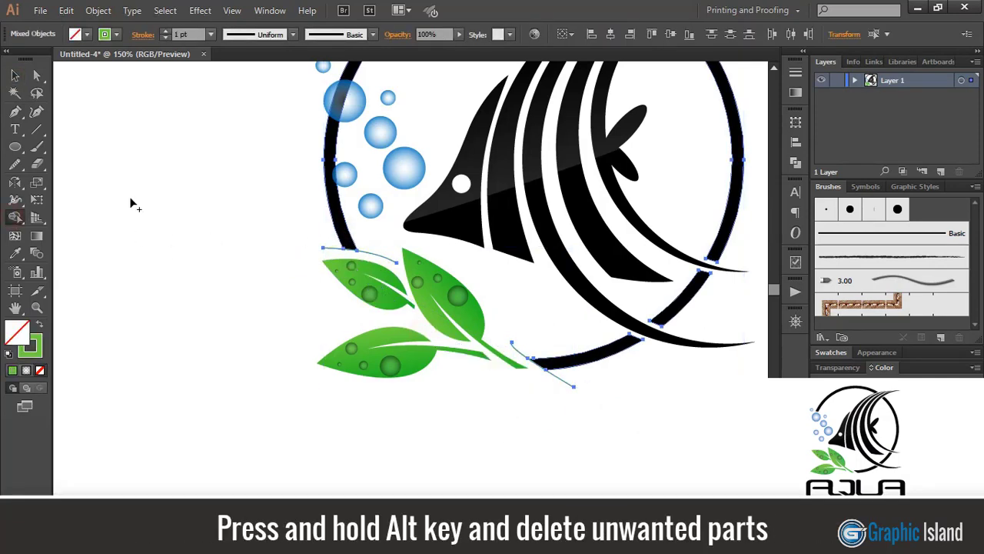
{"action": "left_click", "coordinate": [14, 78]}
{"action": "left_click", "coordinate": [178, 266]}
Step: Delete the two green curved paths used for cutting the ring
{"action": "left_click", "coordinate": [380, 255]}
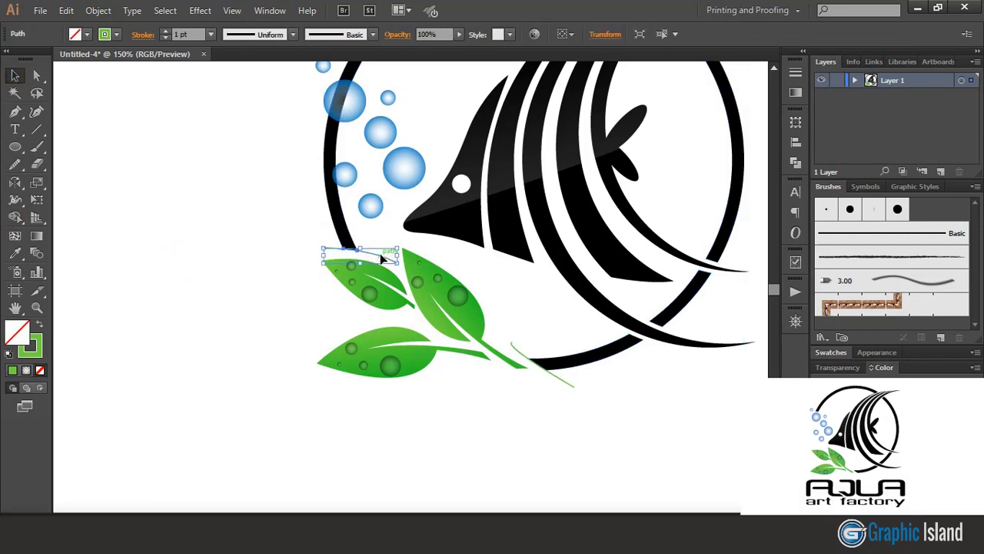
{"action": "key", "text": "Delete"}
{"action": "left_click", "coordinate": [563, 378]}
{"action": "key", "text": "Delete"}
{"action": "scroll", "coordinate": [399, 314], "scroll_direction": "up", "scroll_amount": 3}
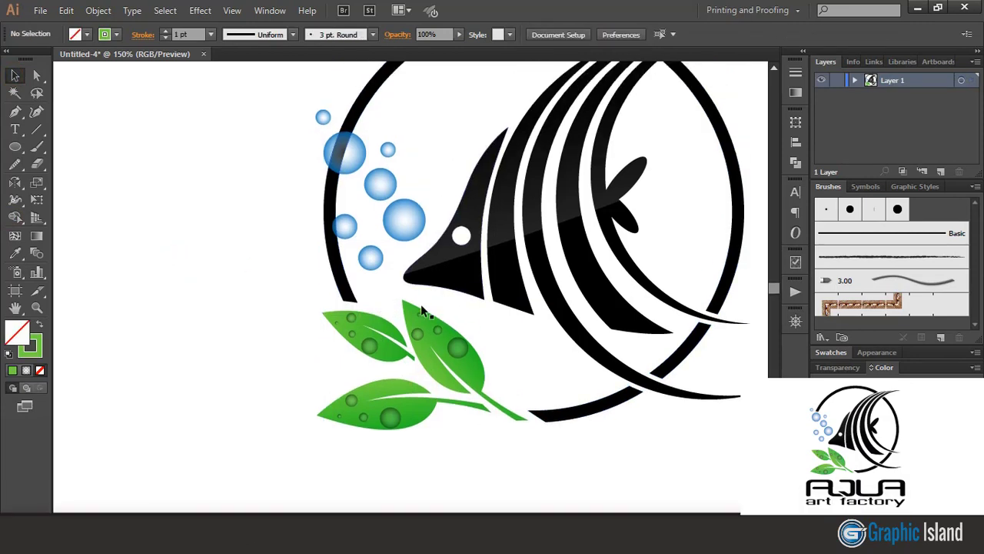
Step: Copy the large bubble overlapping the ring, paste the copy in place, and enlarge it slightly around the original
{"action": "left_click", "coordinate": [344, 190]}
{"action": "left_click", "coordinate": [99, 10]}
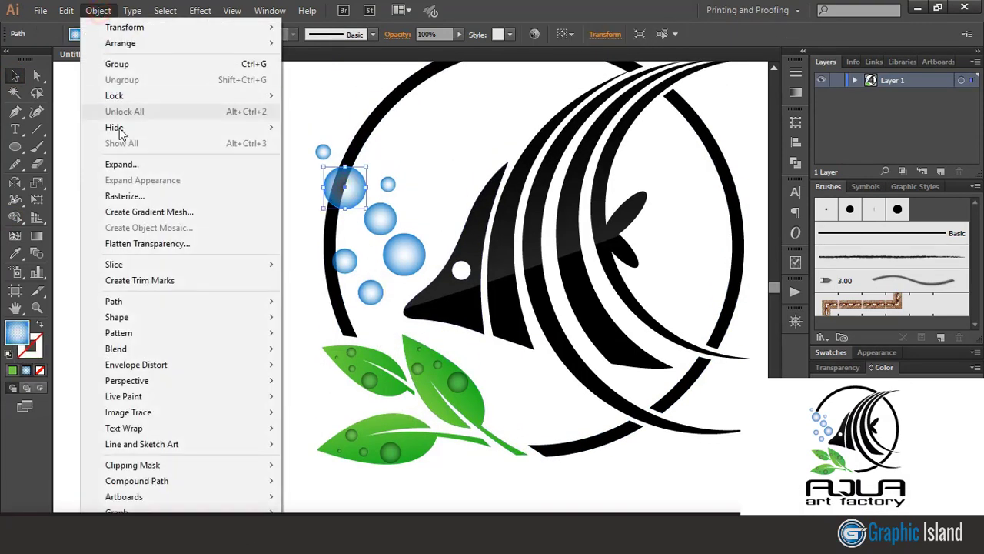
{"action": "mouse_move", "coordinate": [66, 10]}
{"action": "left_click", "coordinate": [89, 80]}
{"action": "left_click", "coordinate": [66, 10]}
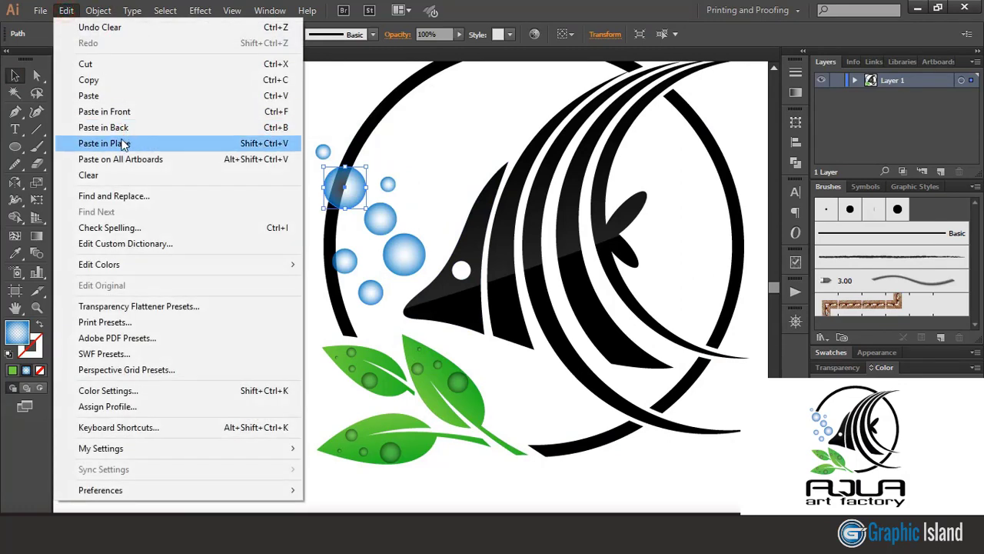
{"action": "left_click", "coordinate": [105, 143]}
{"action": "left_click_drag", "start_coordinate": [367, 209], "coordinate": [375, 223]}
Step: Select the enlarged bubble copy with the ring and use Shape Builder to cut a gap in the ring around the bubble
{"action": "left_click", "coordinate": [370, 131], "text": "shift"}
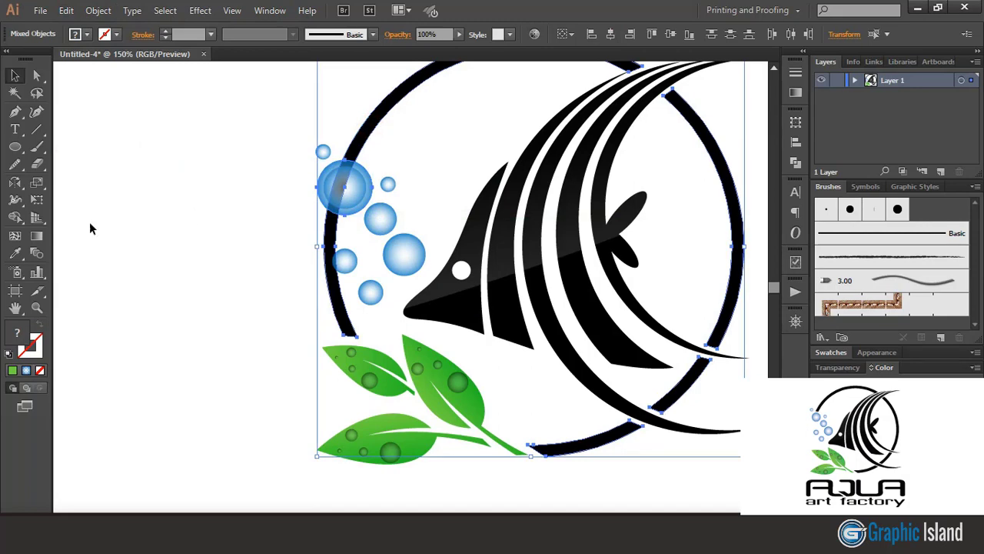
{"action": "left_click", "coordinate": [15, 217]}
{"action": "left_click", "coordinate": [335, 186], "text": "alt"}
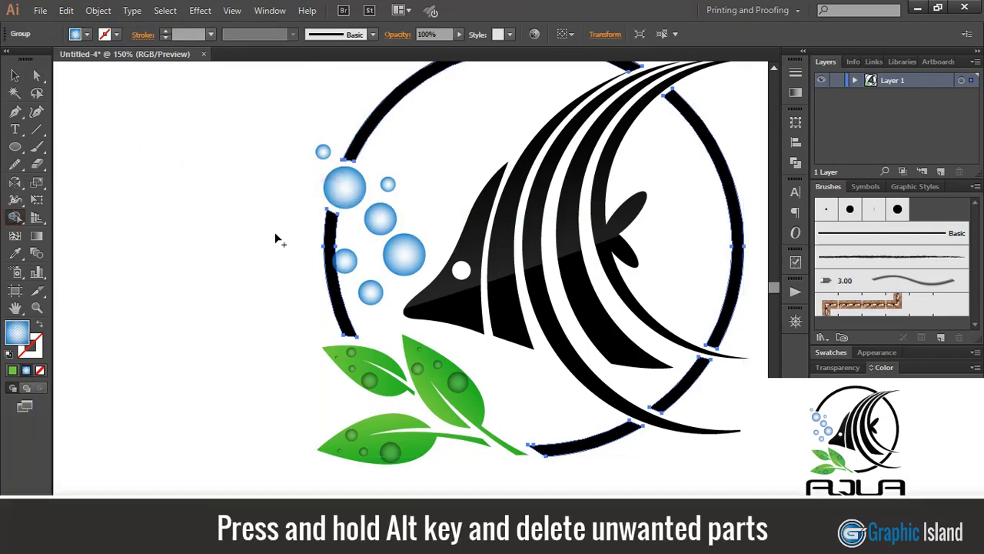
Step: Isolate the ring group and delete its left segment between the large bubble and the leaves
{"action": "key", "text": "v"}
{"action": "double_click", "coordinate": [330, 225]}
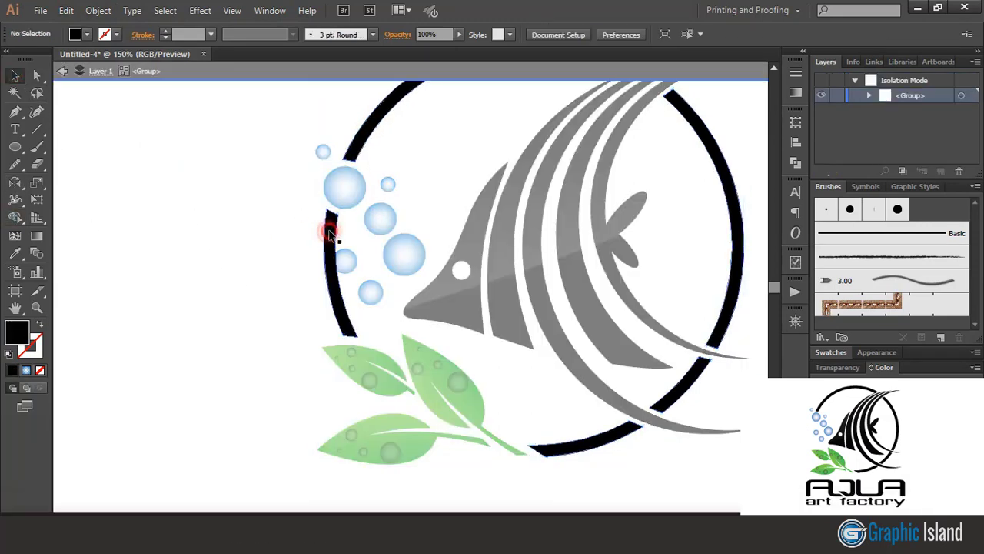
{"action": "left_click", "coordinate": [331, 231]}
{"action": "key", "text": "Delete"}
{"action": "double_click", "coordinate": [256, 287]}
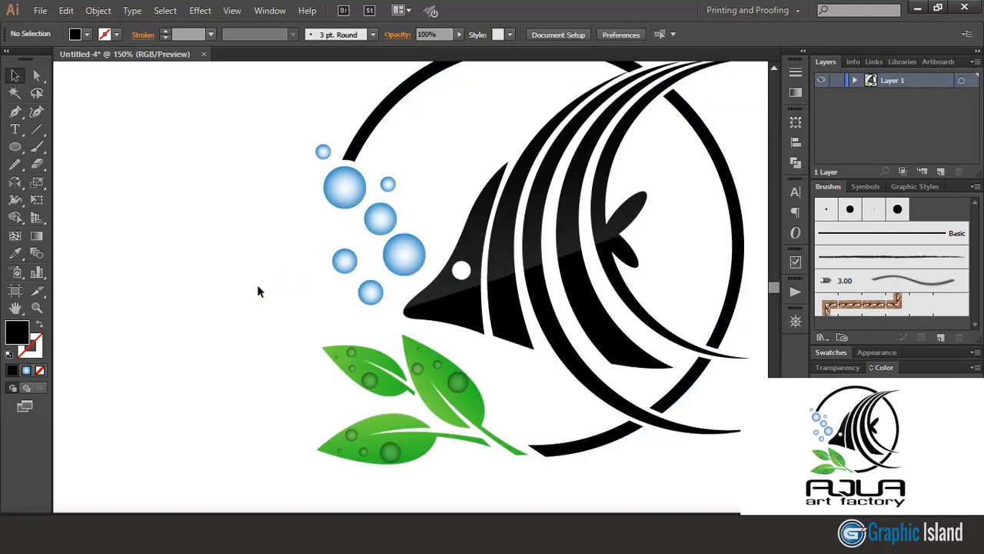
Step: Add the point text "AQUA" on the artboard to the right of the fish artwork
{"action": "key", "text": "ctrl+0"}
{"action": "left_click", "coordinate": [14, 129]}
{"action": "left_click", "coordinate": [470, 331]}
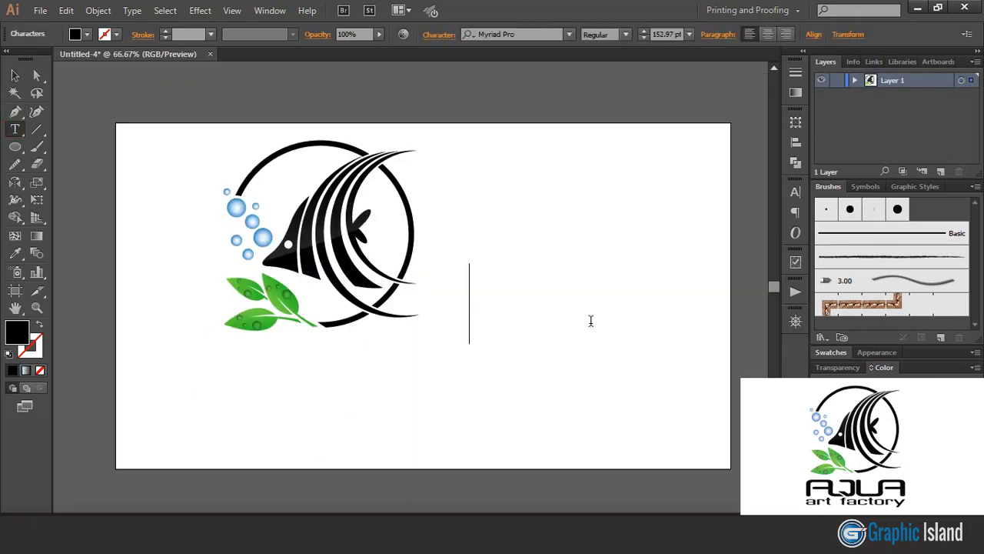
{"action": "type", "text": "AQUA"}
{"action": "left_click", "coordinate": [14, 74]}
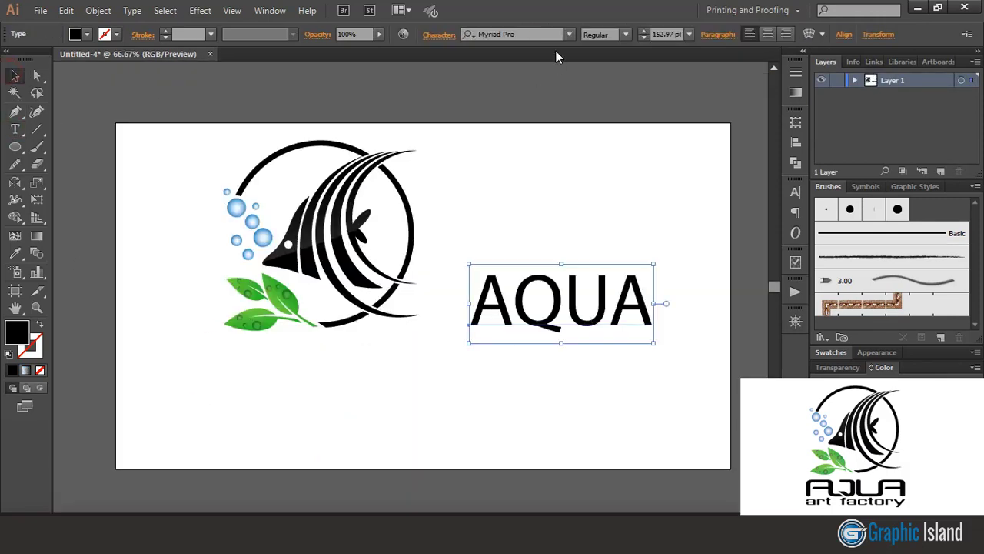
Step: Set the AQUA text's font to Anita Semi-square
{"action": "left_click", "coordinate": [508, 34]}
{"action": "type", "text": "ANIT"}
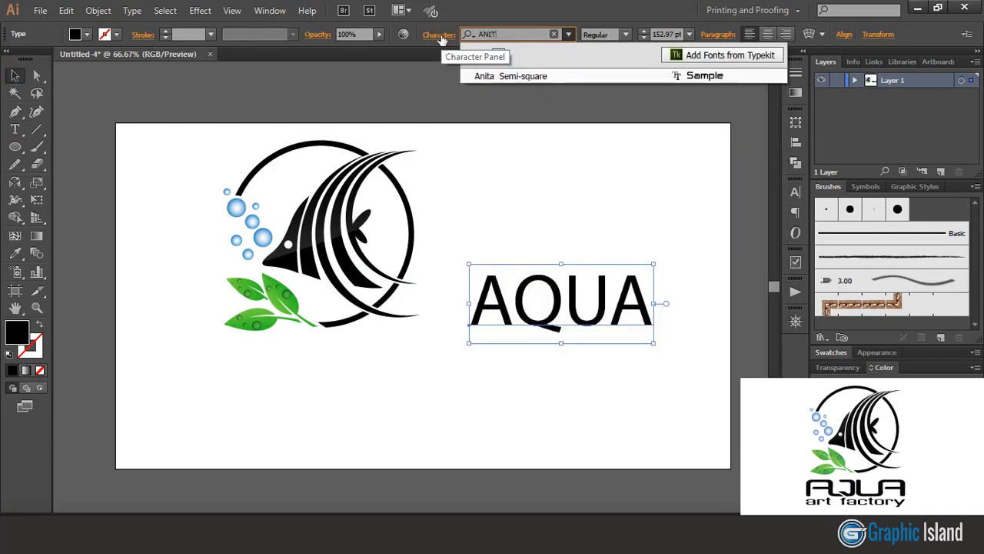
{"action": "left_click", "coordinate": [538, 75]}
{"action": "left_click", "coordinate": [164, 346]}
Step: Add a separate text "art factory" below the fish artwork and AQUA
{"action": "left_click", "coordinate": [15, 128]}
{"action": "left_click", "coordinate": [341, 428]}
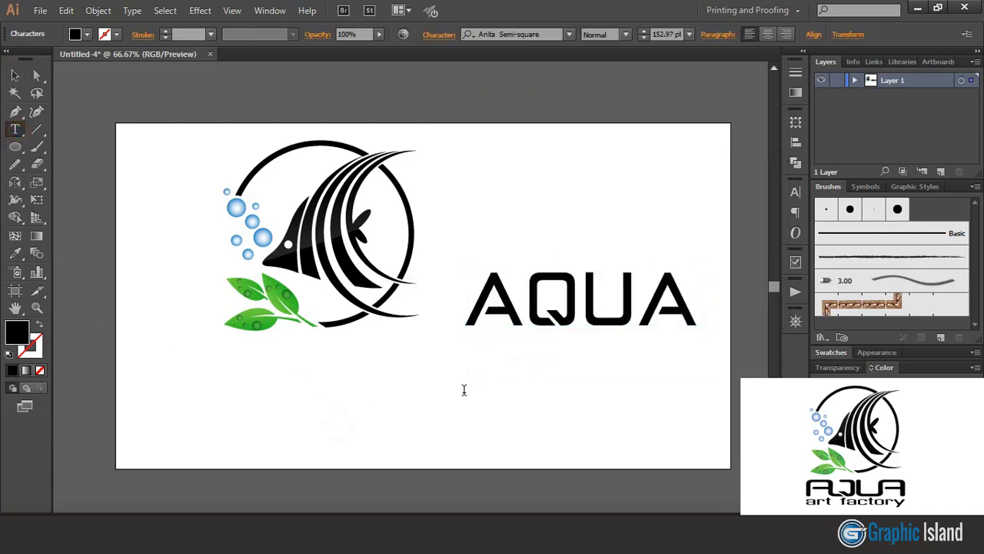
{"action": "type", "text": "art"}
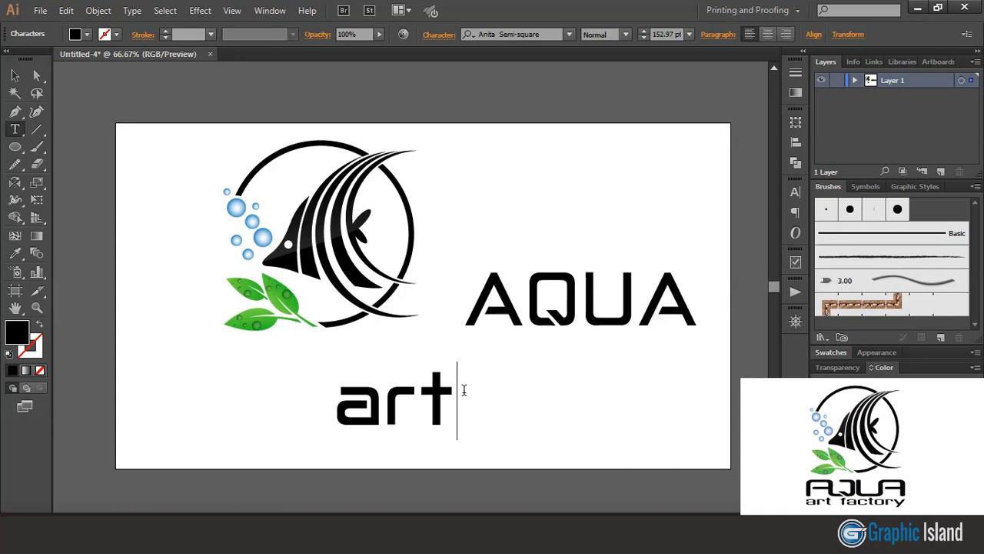
{"action": "type", "text": " factory"}
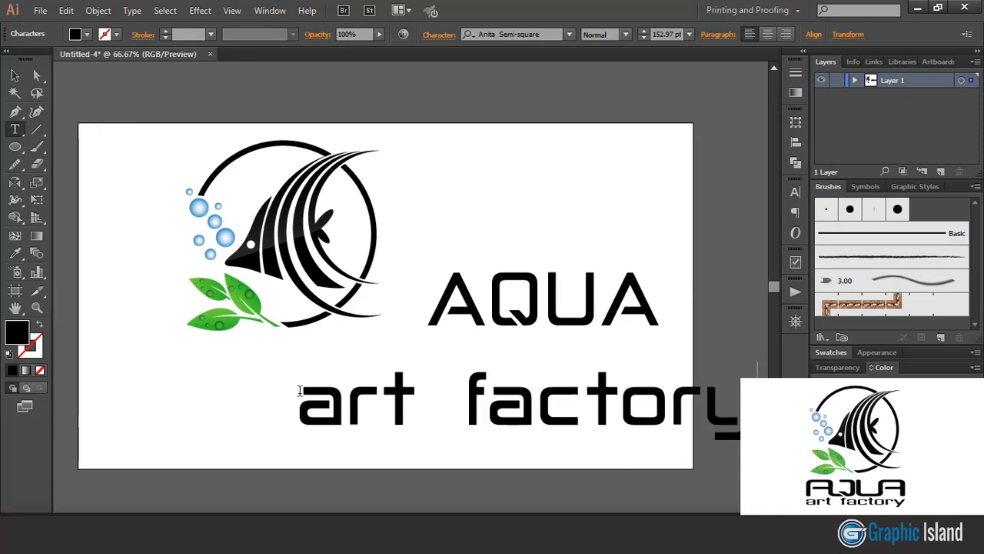
Step: Set the "art factory" text's font to As seen on TV
{"action": "left_click", "coordinate": [15, 76]}
{"action": "left_click", "coordinate": [467, 35]}
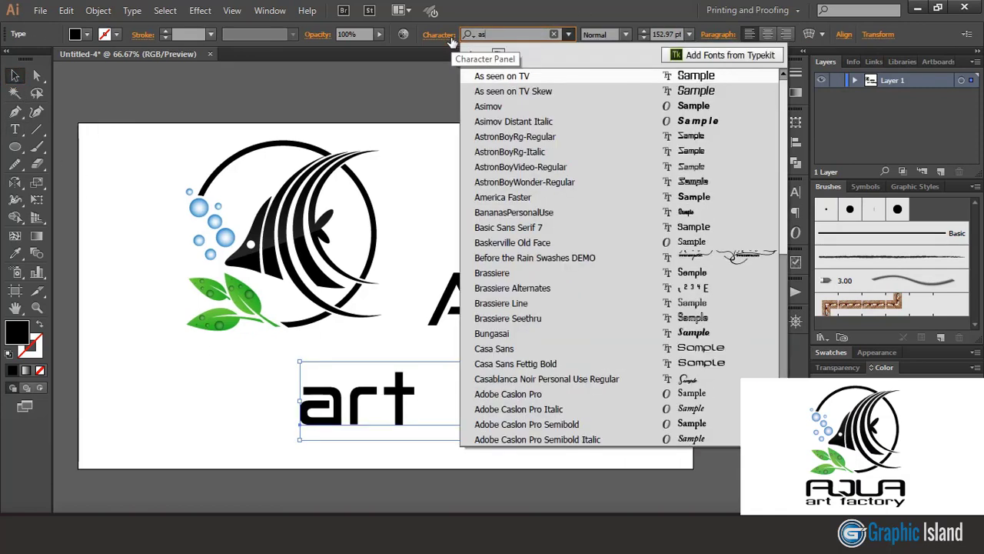
{"action": "left_click", "coordinate": [553, 75]}
Step: Move the fish artwork to the artboard's left edge and enlarge the AQUA text beside it to about 231 pt
{"action": "left_click", "coordinate": [537, 307]}
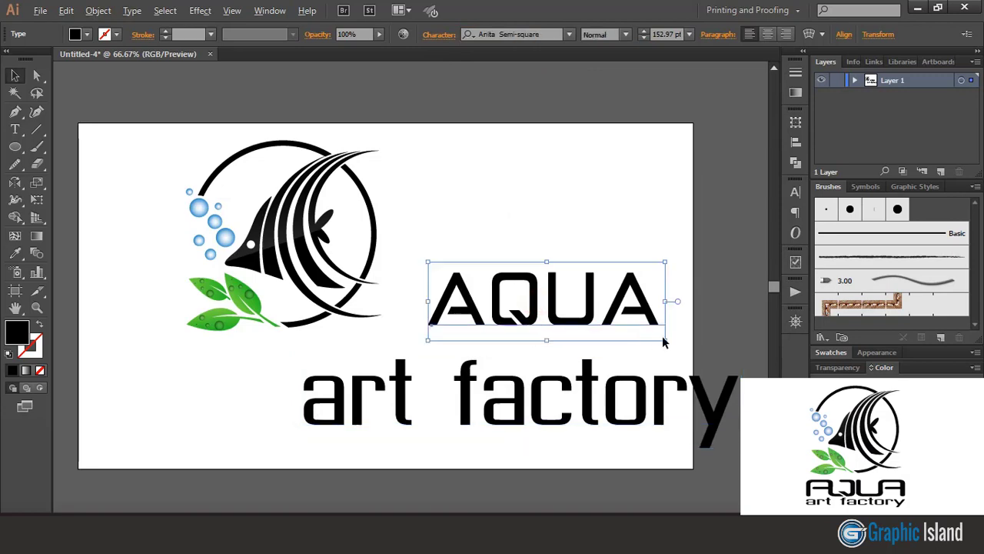
{"action": "left_click_drag", "start_coordinate": [662, 343], "coordinate": [697, 347]}
{"action": "left_click_drag", "start_coordinate": [626, 292], "coordinate": [617, 244]}
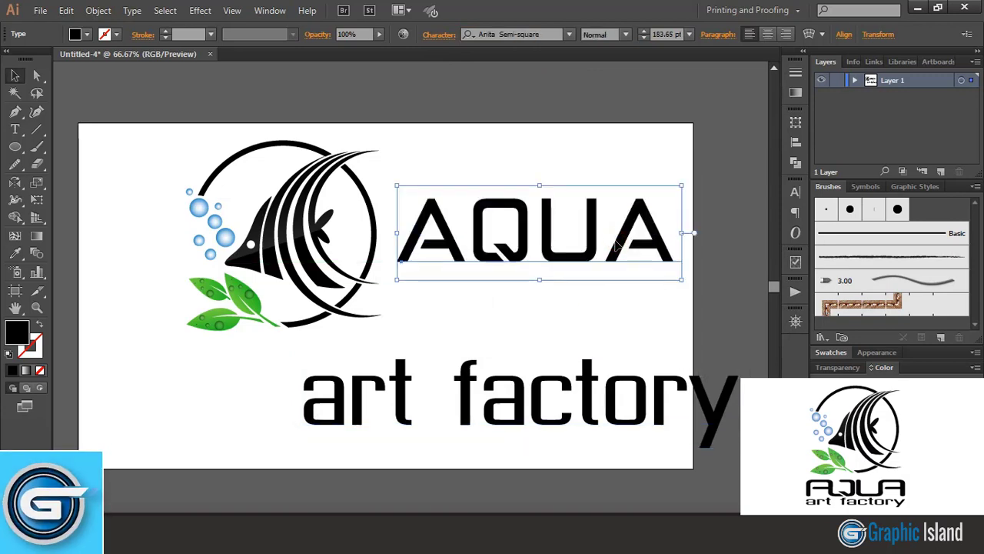
{"action": "left_click_drag", "start_coordinate": [279, 250], "coordinate": [144, 272]}
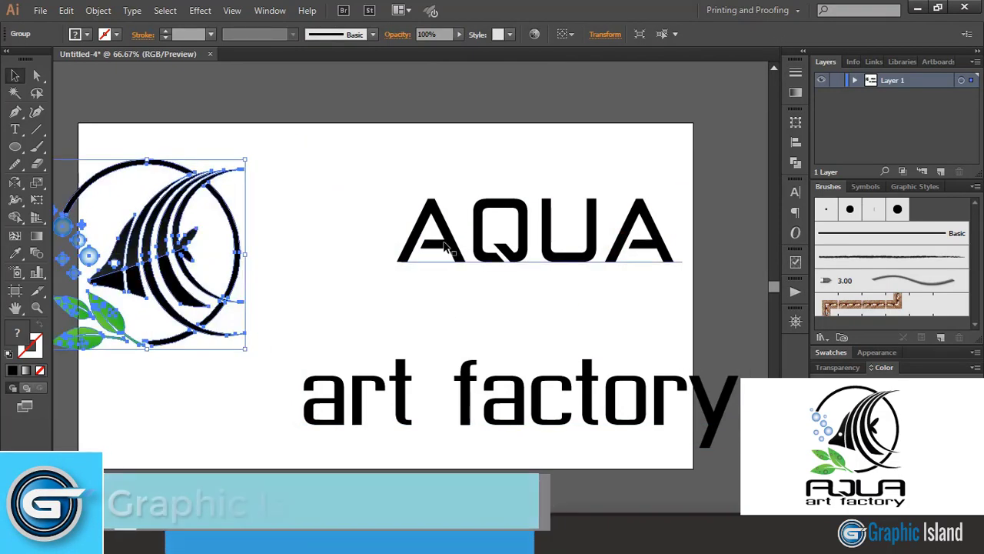
{"action": "left_click_drag", "start_coordinate": [431, 257], "coordinate": [327, 266]}
{"action": "left_click_drag", "start_coordinate": [576, 297], "coordinate": [603, 310]}
{"action": "left_click_drag", "start_coordinate": [513, 283], "coordinate": [550, 288]}
Step: Expand the AQUA text into shapes and ungroup its letters
{"action": "left_click", "coordinate": [98, 10]}
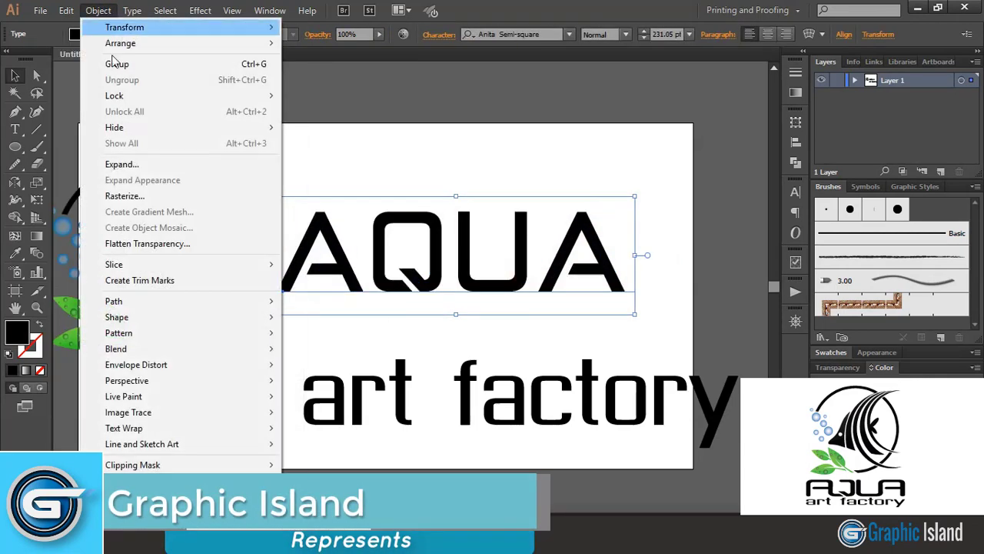
{"action": "left_click", "coordinate": [121, 163]}
{"action": "left_click", "coordinate": [448, 348]}
{"action": "left_click", "coordinate": [99, 10]}
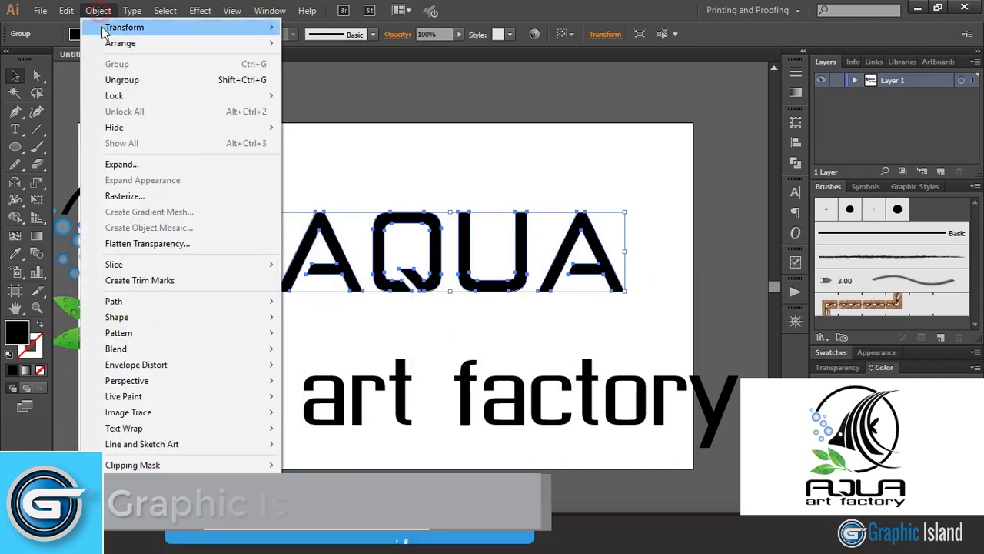
{"action": "left_click", "coordinate": [139, 80]}
{"action": "left_click", "coordinate": [459, 161]}
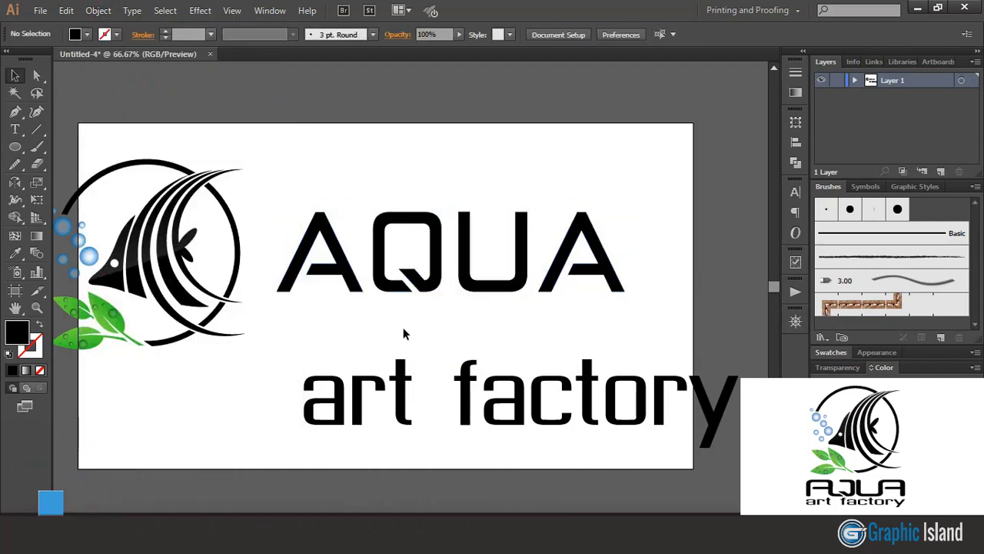
Step: Delete both A letters, keeping only the Q and U shapes
{"action": "left_click", "coordinate": [347, 277]}
{"action": "key", "text": "Delete"}
{"action": "left_click", "coordinate": [553, 284]}
{"action": "key", "text": "Delete"}
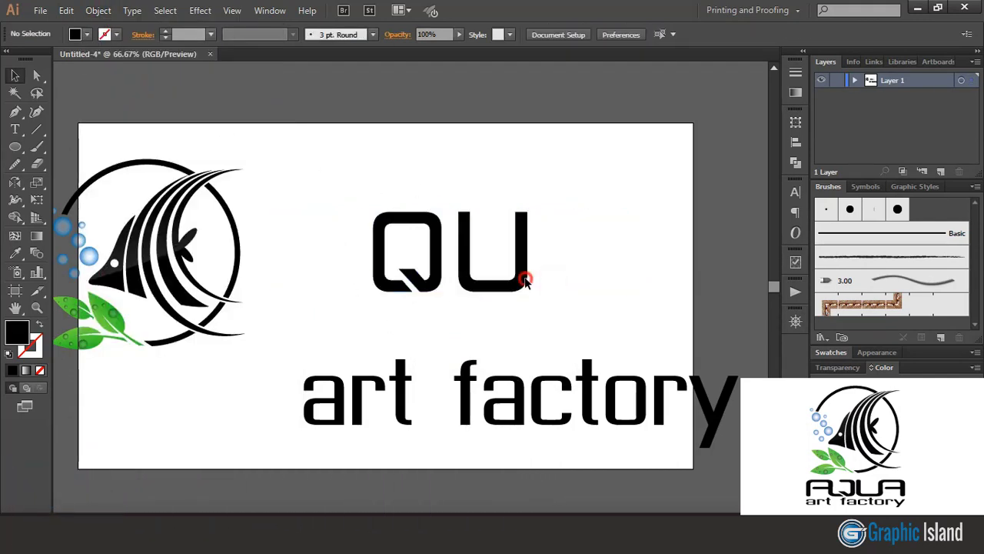
Step: Create a copy of the U reflected across the horizontal axis and place it overlapping the left side of the Q
{"action": "left_click", "coordinate": [525, 275]}
{"action": "double_click", "coordinate": [15, 183]}
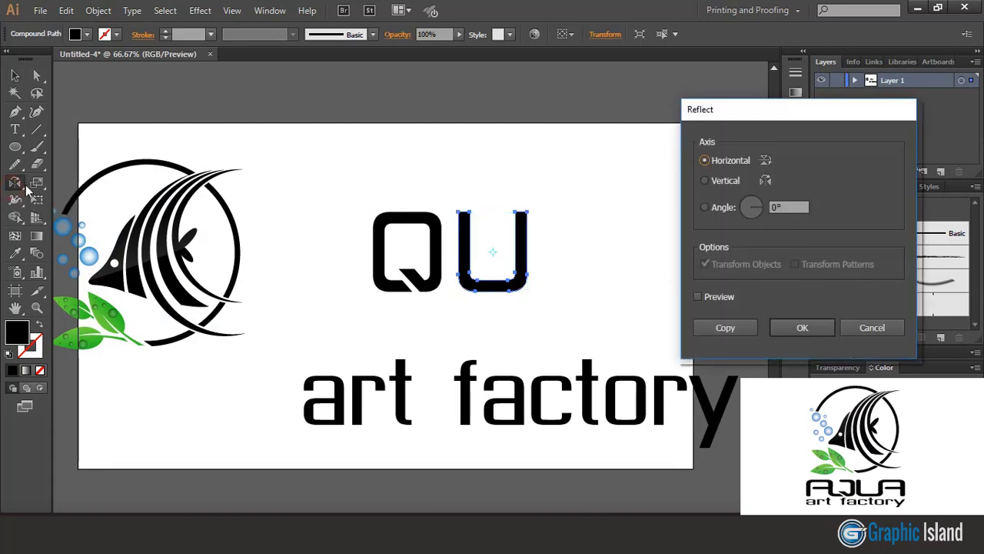
{"action": "left_click", "coordinate": [725, 328]}
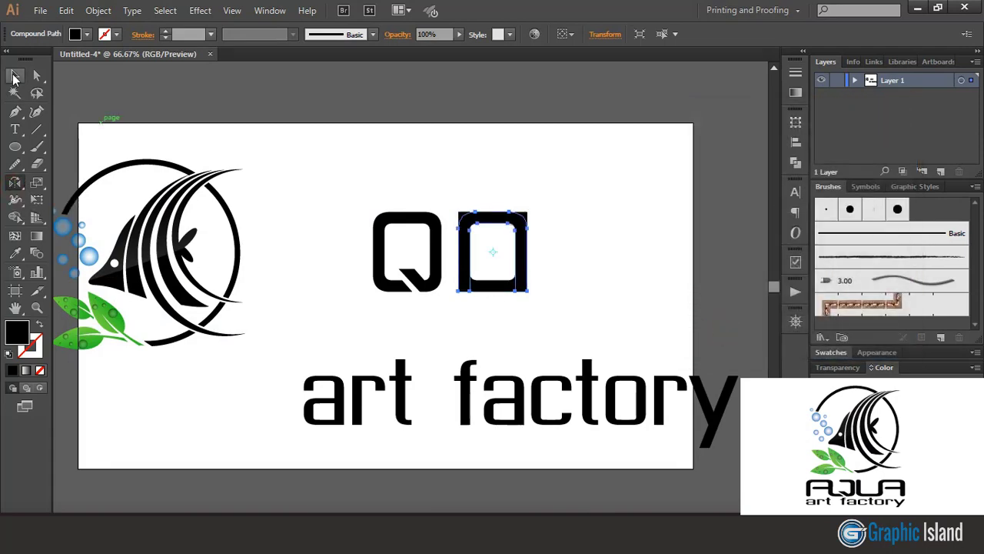
{"action": "left_click", "coordinate": [15, 77]}
{"action": "left_click", "coordinate": [311, 177]}
{"action": "left_click_drag", "start_coordinate": [523, 245], "coordinate": [392, 261]}
Step: Duplicate the inverted U and place the copy overlapping the right arm of the U
{"action": "left_click", "coordinate": [587, 263]}
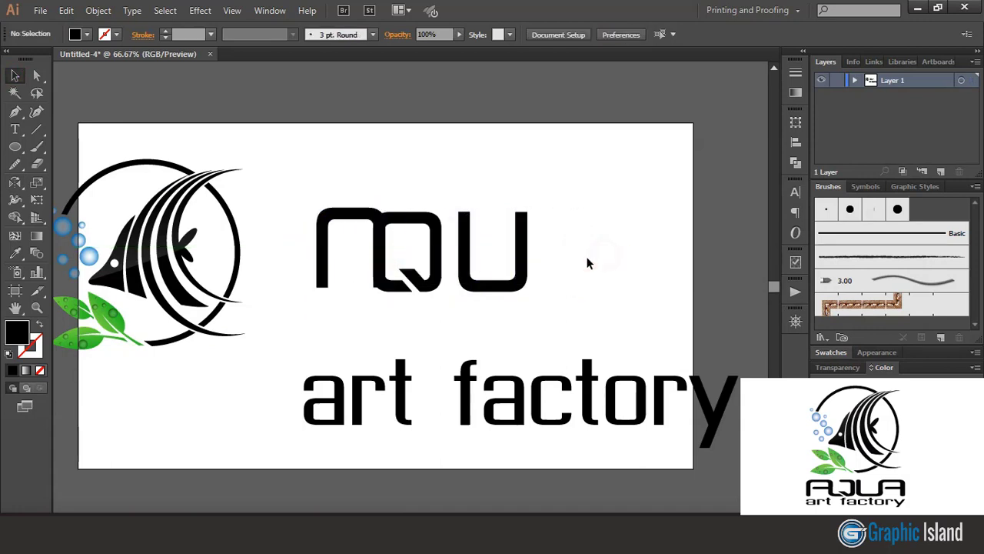
{"action": "left_click_drag", "start_coordinate": [327, 243], "coordinate": [537, 243]}
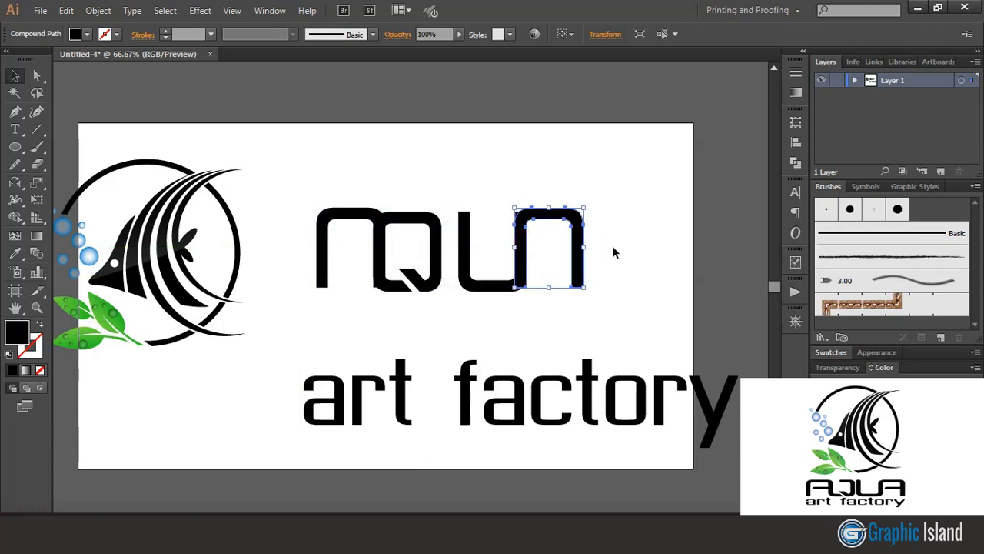
{"action": "left_click", "coordinate": [615, 244]}
Step: Select all four letter shapes and align their vertical centers
{"action": "key", "text": "ctrl+="}
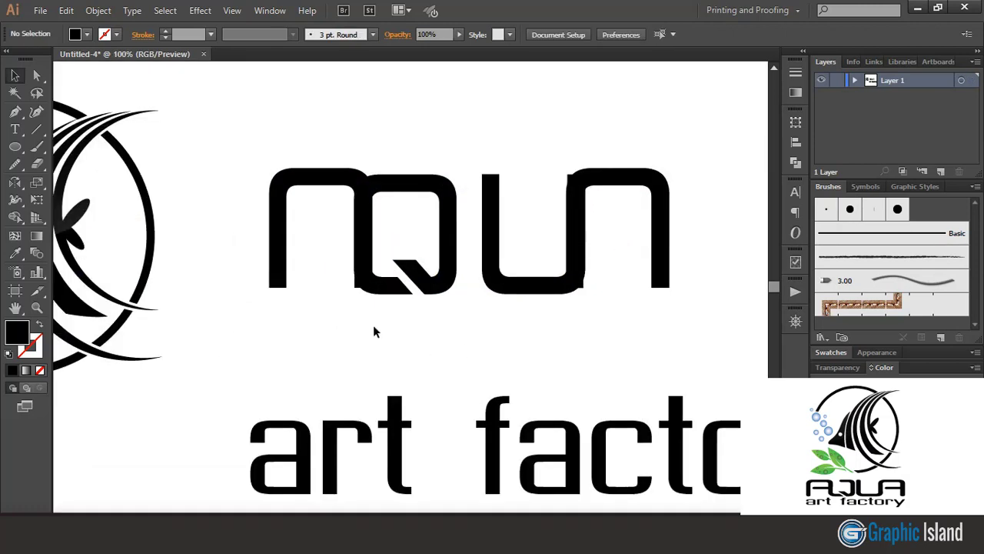
{"action": "left_click_drag", "start_coordinate": [215, 151], "coordinate": [740, 305]}
{"action": "left_click", "coordinate": [670, 35]}
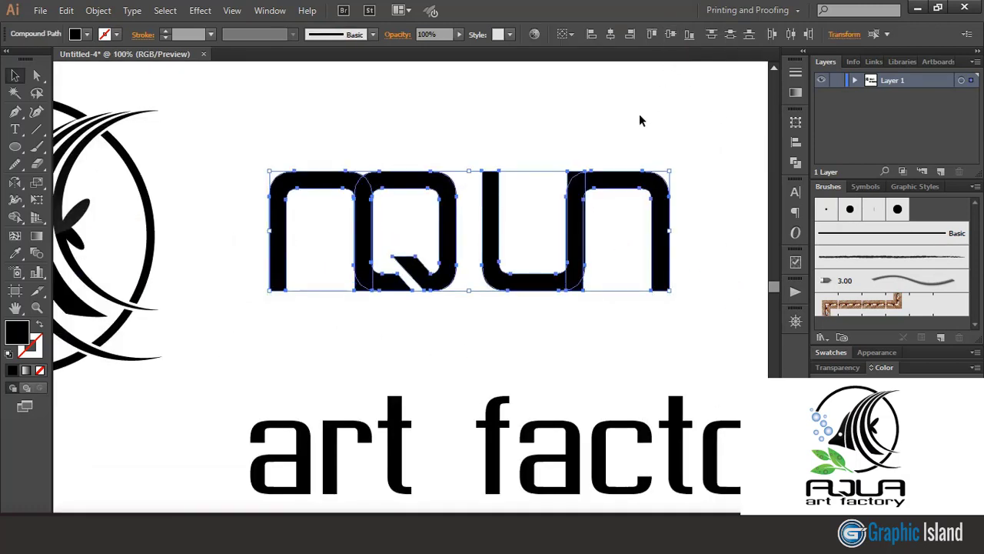
{"action": "left_click", "coordinate": [635, 124]}
Step: Draw a black rectangle across the middle of the letters, from left of the first inverted U past the U's right arm
{"action": "key", "text": "ctrl+="}
{"action": "left_click", "coordinate": [14, 147]}
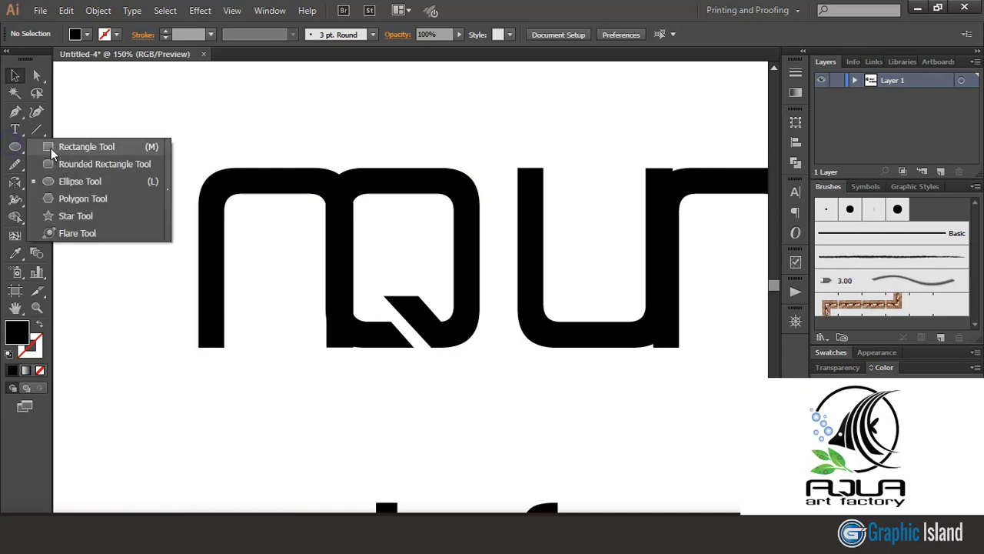
{"action": "left_click", "coordinate": [49, 147]}
{"action": "left_click_drag", "start_coordinate": [128, 228], "coordinate": [730, 298]}
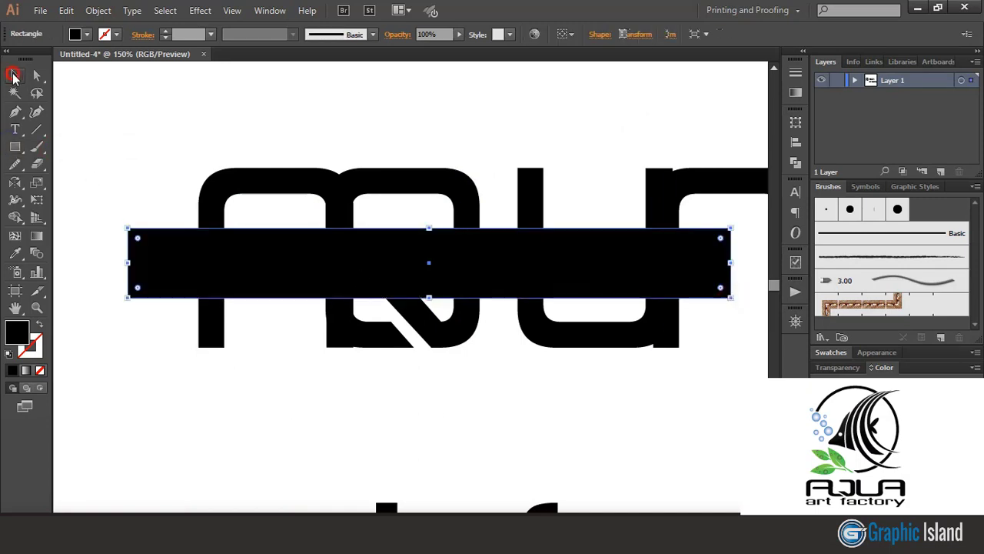
{"action": "left_click", "coordinate": [14, 75]}
{"action": "left_click", "coordinate": [297, 116]}
Step: Select the first inverted U with the rectangle and remove its right leg below the rectangle with Shape Builder
{"action": "left_click", "coordinate": [274, 176]}
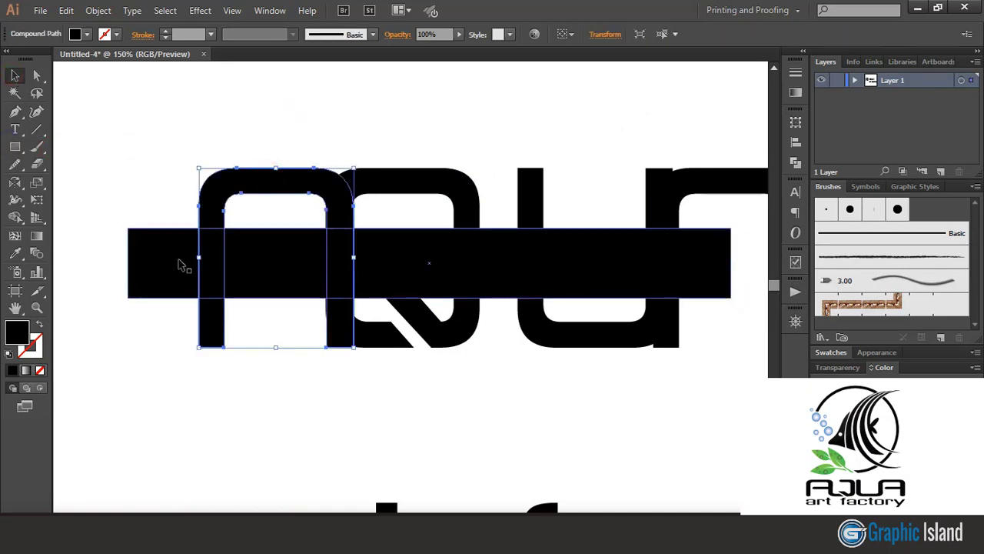
{"action": "left_click", "coordinate": [175, 262], "text": "shift"}
{"action": "left_click", "coordinate": [16, 218]}
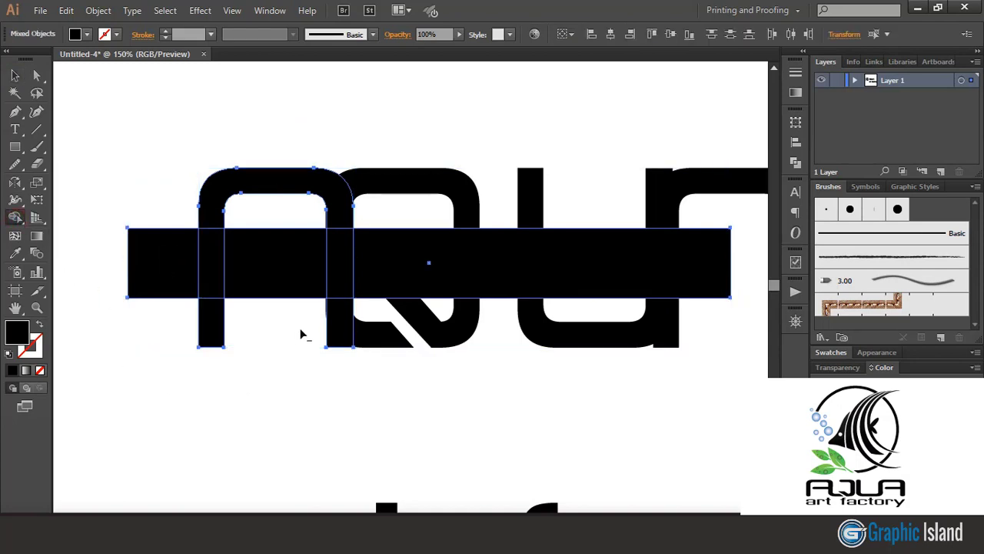
{"action": "left_click", "coordinate": [15, 75]}
{"action": "left_click", "coordinate": [166, 125]}
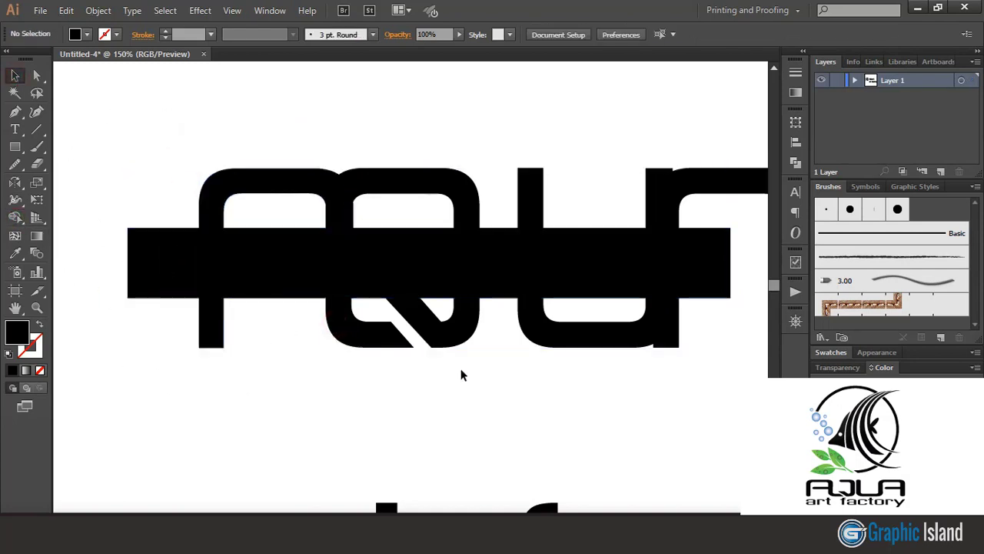
Step: Select the last inverted U with the rectangle and remove its left leg below the rectangle with Shape Builder
{"action": "left_click_drag", "start_coordinate": [716, 333], "coordinate": [665, 279]}
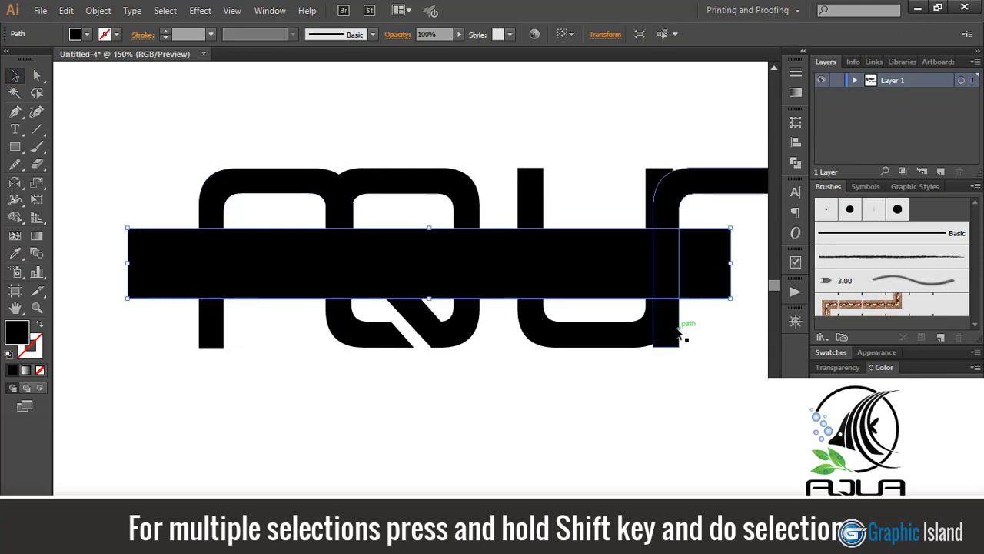
{"action": "left_click", "coordinate": [17, 235]}
{"action": "left_click", "coordinate": [666, 323], "text": "alt"}
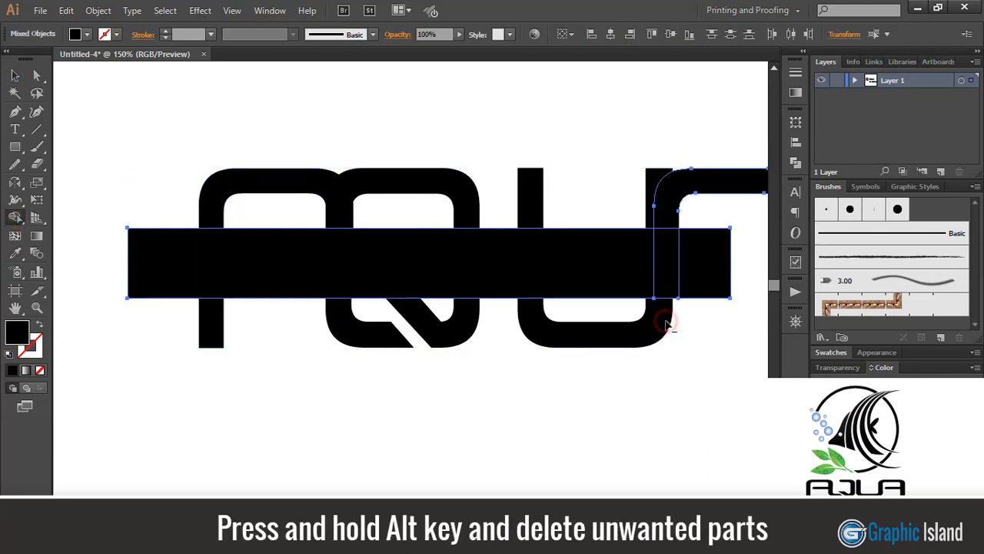
Step: Select the U with the rectangle and remove its right arm above the rectangle with Shape Builder
{"action": "left_click", "coordinate": [15, 75]}
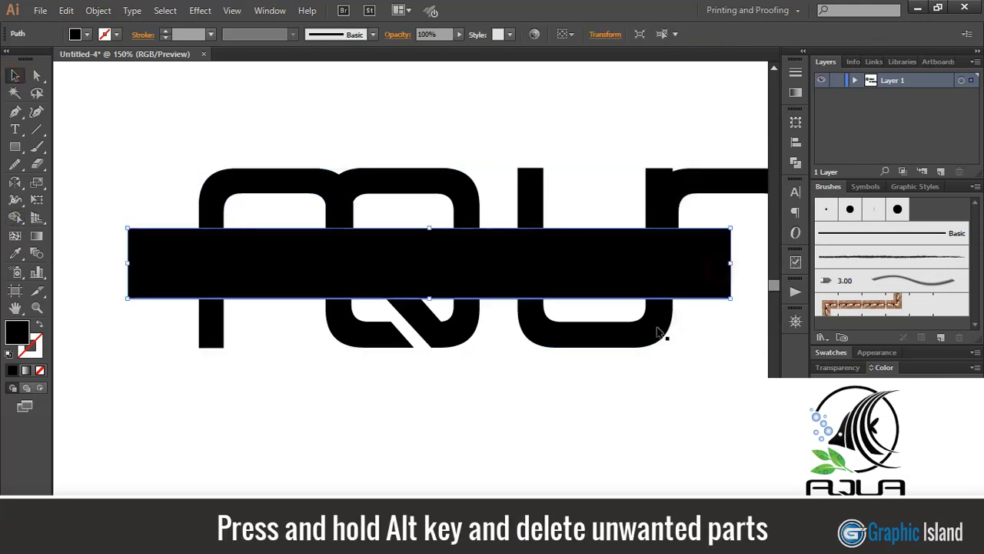
{"action": "left_click", "coordinate": [610, 344], "text": "shift"}
{"action": "left_click", "coordinate": [15, 218]}
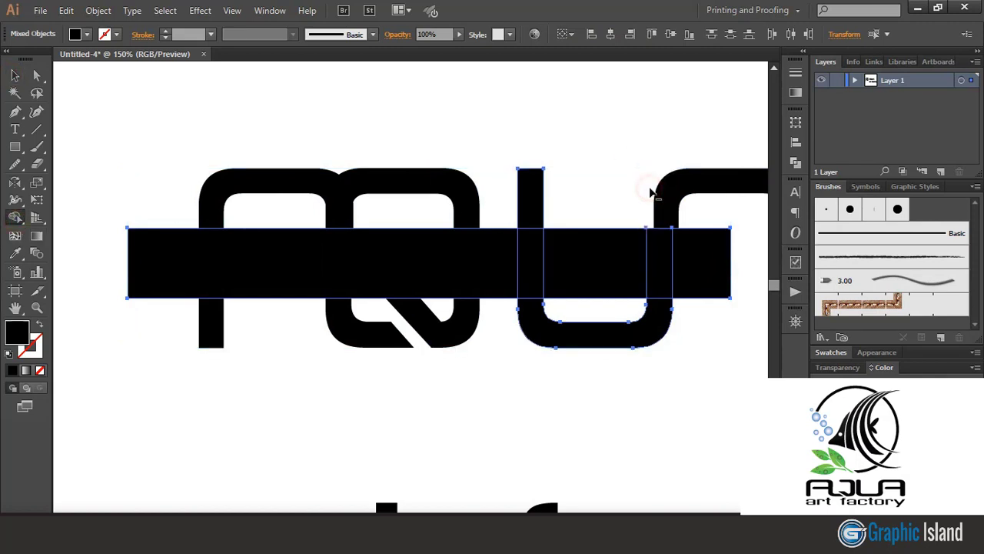
Step: Delete the cutting rectangle and move the last inverted U left until its leg lines up with the U's right arm
{"action": "left_click", "coordinate": [15, 76]}
{"action": "left_click", "coordinate": [236, 115]}
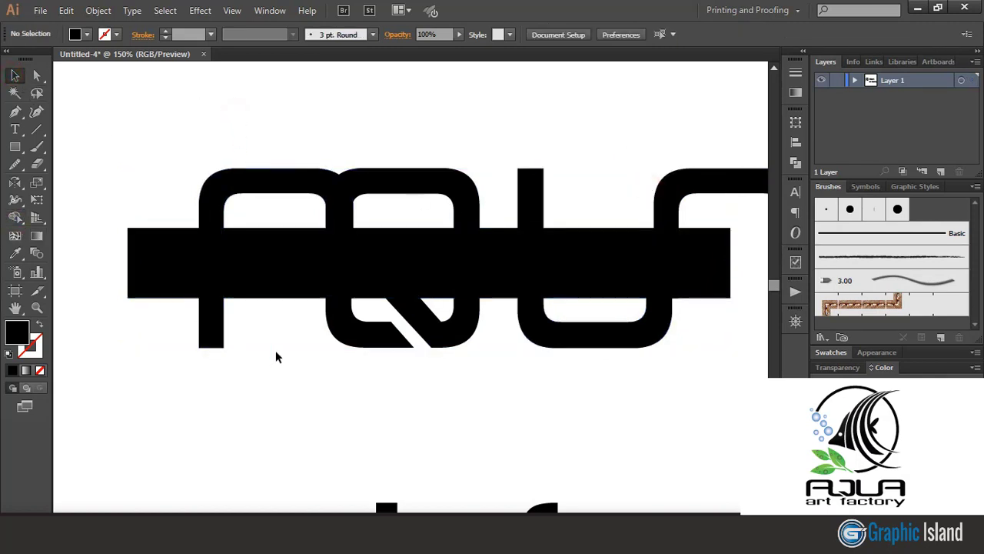
{"action": "left_click", "coordinate": [680, 266]}
{"action": "key", "text": "Delete"}
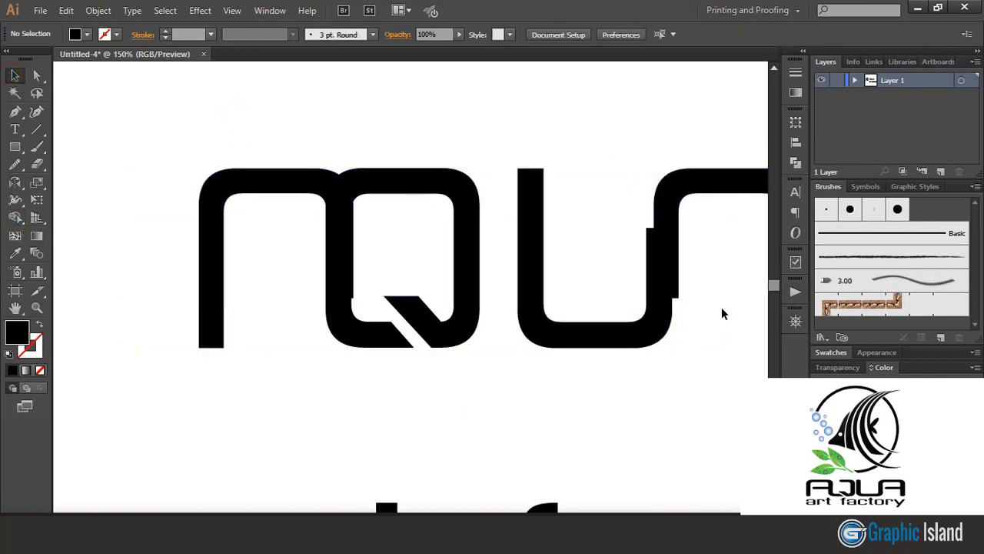
{"action": "left_click_drag", "start_coordinate": [675, 223], "coordinate": [667, 223]}
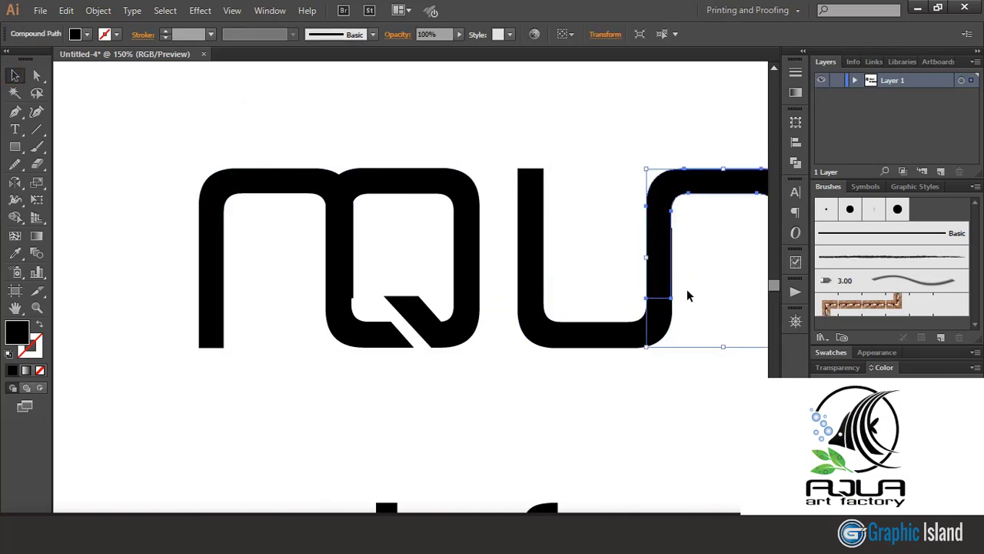
{"action": "left_click", "coordinate": [687, 289]}
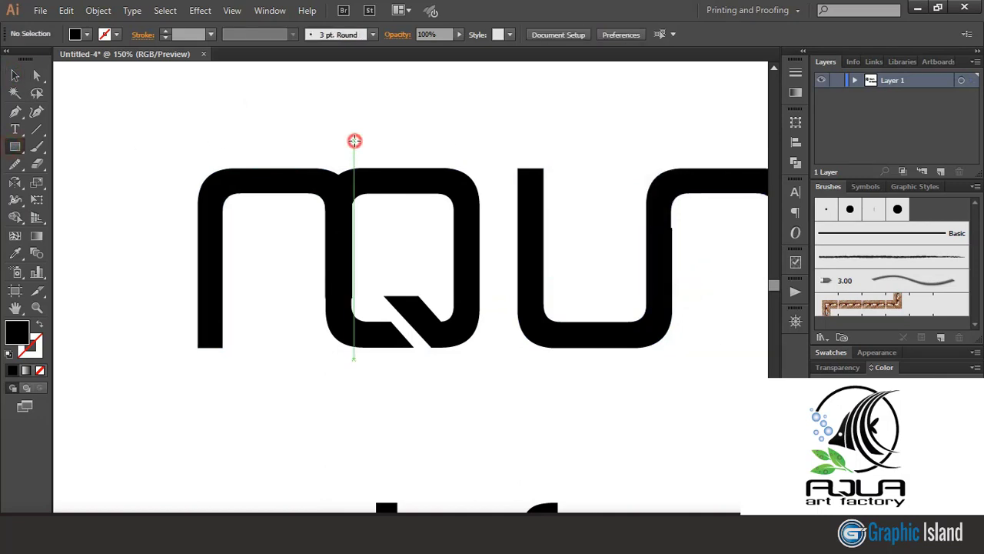
Step: Draw one vertical black rectangle across the Q's top bar and one horizontal rectangle across its left side
{"action": "left_click_drag", "start_coordinate": [354, 141], "coordinate": [390, 236]}
{"action": "key", "text": "v"}
{"action": "left_click", "coordinate": [127, 192]}
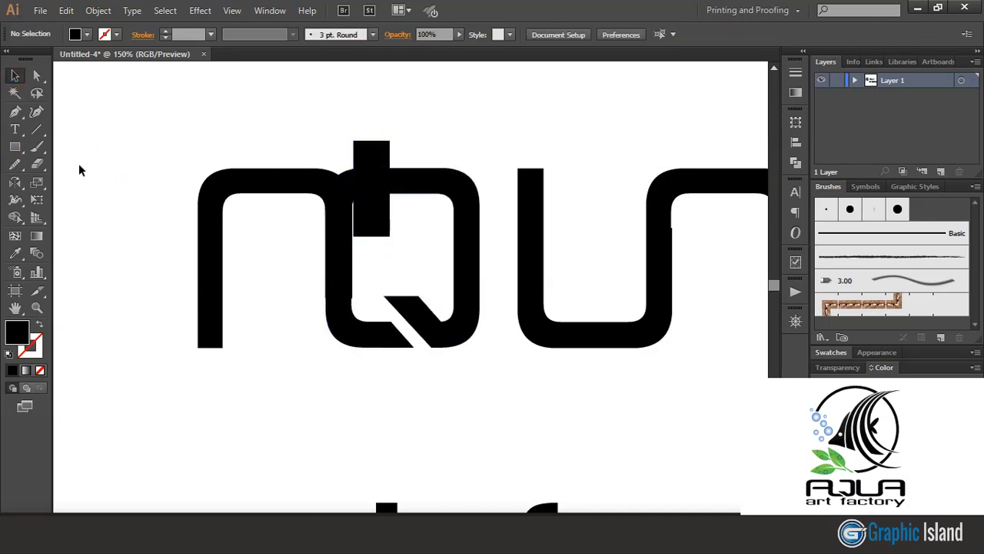
{"action": "left_click_drag", "start_coordinate": [281, 247], "coordinate": [394, 276]}
{"action": "key", "text": "v"}
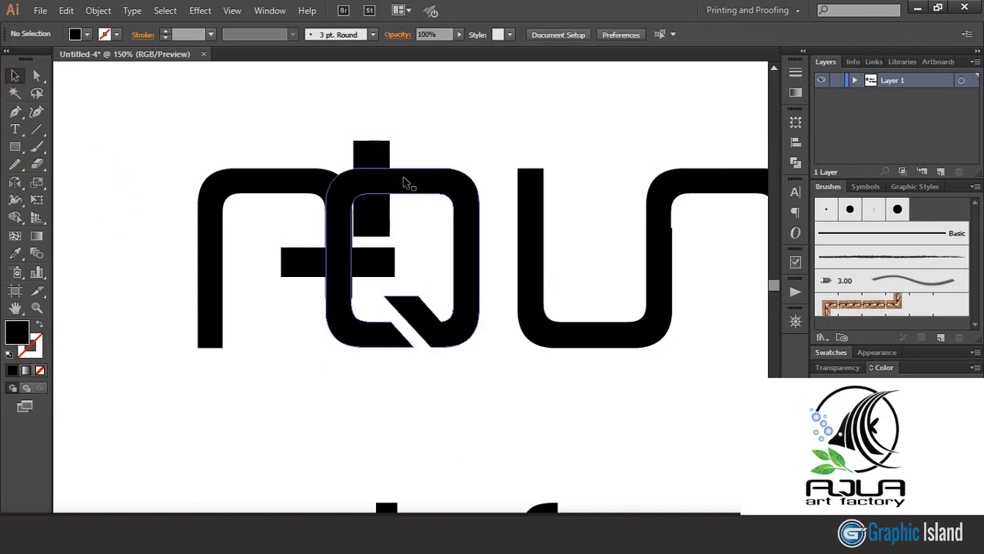
Step: Remove the Q's upper-left corner between the two rectangles with Shape Builder and delete the leftover horizontal rectangle
{"action": "left_click", "coordinate": [406, 182]}
{"action": "left_click", "coordinate": [366, 157], "text": "shift"}
{"action": "left_click", "coordinate": [374, 263], "text": "shift"}
{"action": "left_click", "coordinate": [16, 219]}
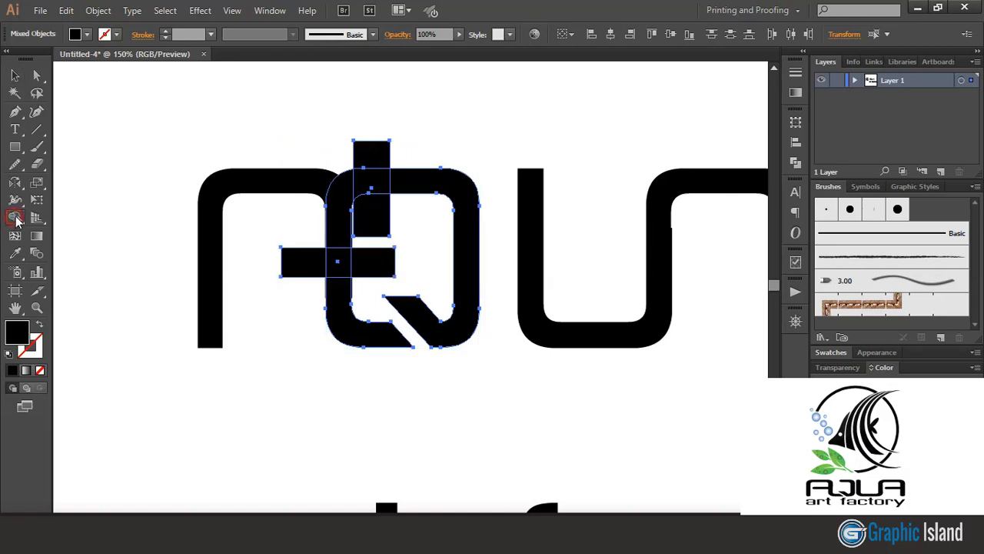
{"action": "left_click", "coordinate": [333, 228], "text": "alt"}
{"action": "mouse_move", "coordinate": [365, 181]}
{"action": "left_mouse_down"}
{"action": "mouse_move", "coordinate": [366, 221]}
{"action": "mouse_move", "coordinate": [366, 157]}
{"action": "left_mouse_up"}
{"action": "key", "text": "v"}
{"action": "left_click", "coordinate": [117, 148]}
{"action": "left_click", "coordinate": [301, 252]}
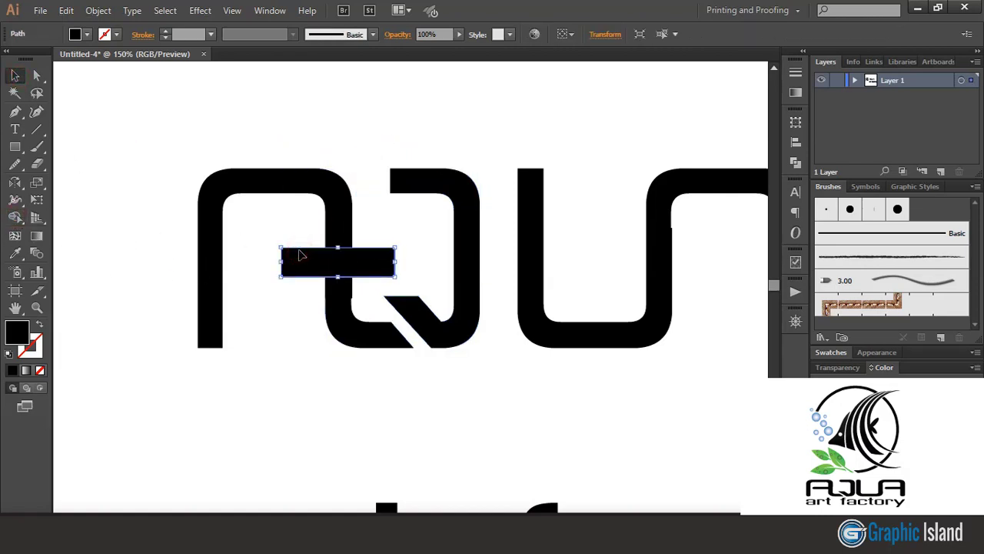
{"action": "key", "text": "Delete"}
Step: Select the U and the last inverted U and unite them into one shape with Pathfinder
{"action": "left_click_drag", "start_coordinate": [676, 267], "coordinate": [468, 286]}
{"action": "left_click_drag", "start_coordinate": [416, 242], "coordinate": [525, 331]}
{"action": "left_click", "coordinate": [796, 163]}
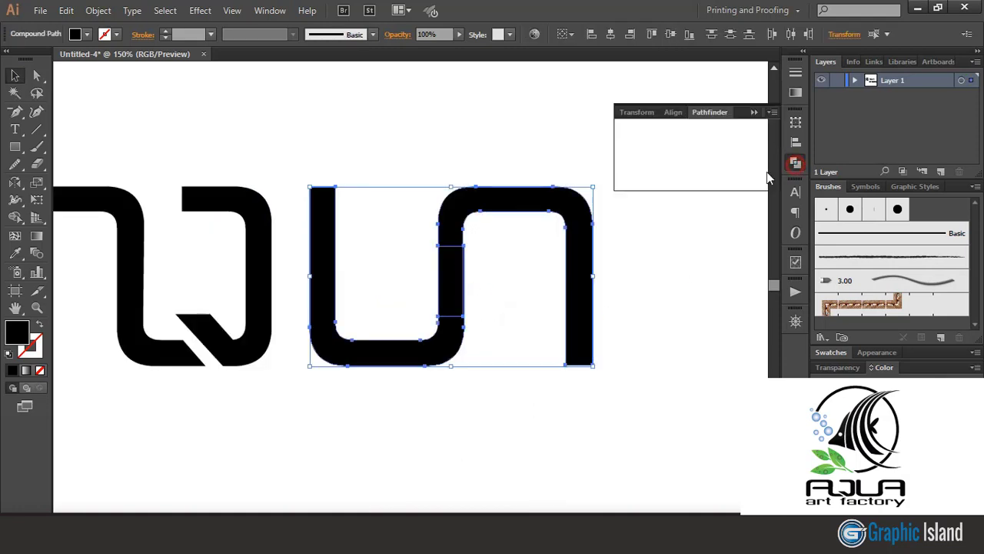
{"action": "left_click", "coordinate": [629, 145]}
{"action": "left_click", "coordinate": [756, 113]}
Step: Remove the surplus anchor points along the joined stem between the U and the last letter
{"action": "left_click", "coordinate": [15, 113]}
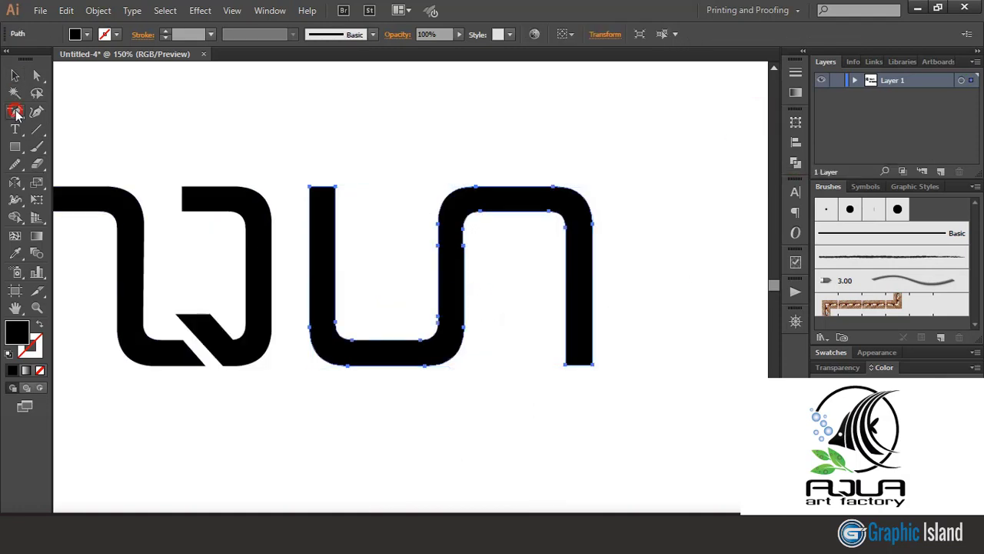
{"action": "left_click", "coordinate": [464, 246]}
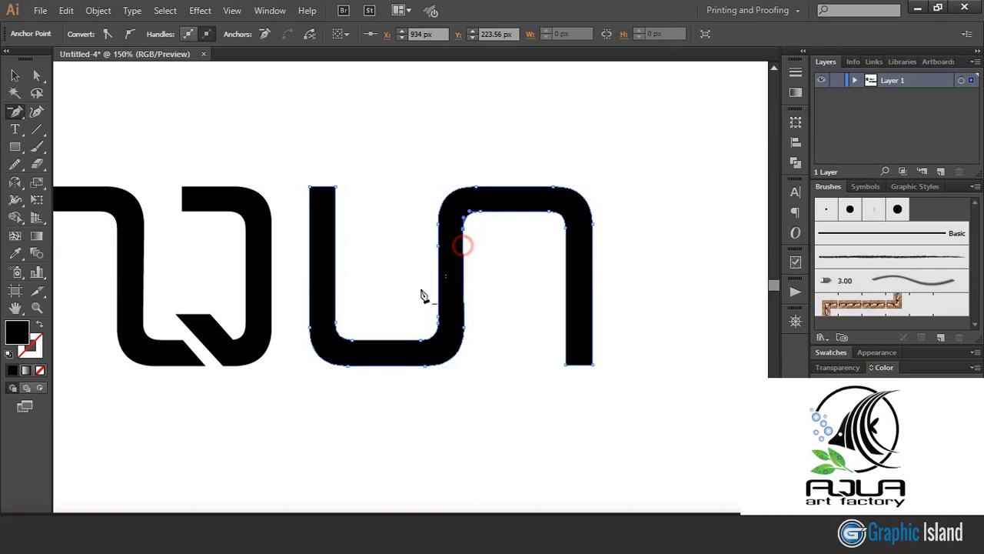
{"action": "left_click", "coordinate": [16, 76]}
{"action": "left_click", "coordinate": [216, 134]}
Step: Draw a black crossbar about 99 by 23 px inside the first A, joined to its right leg with a gap at the left
{"action": "scroll", "coordinate": [224, 254], "scroll_direction": "up", "scroll_amount": 1}
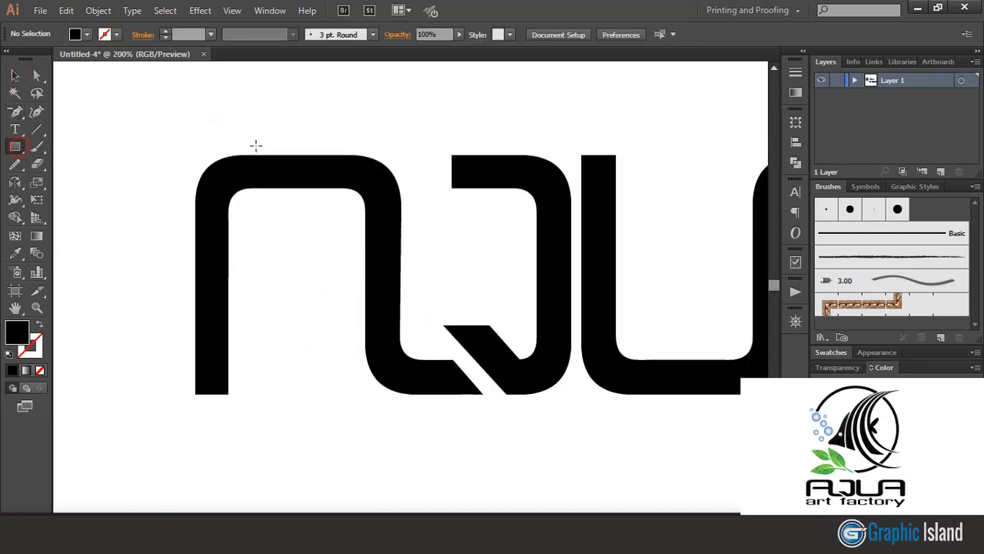
{"action": "left_click_drag", "start_coordinate": [276, 155], "coordinate": [386, 275]}
{"action": "key", "text": "v"}
{"action": "left_click_drag", "start_coordinate": [289, 275], "coordinate": [242, 276]}
{"action": "left_click", "coordinate": [321, 342]}
Step: Duplicate the first A's crossbar into the last letter at the same height, joined to its right leg
{"action": "key", "text": "ctrl+minus"}
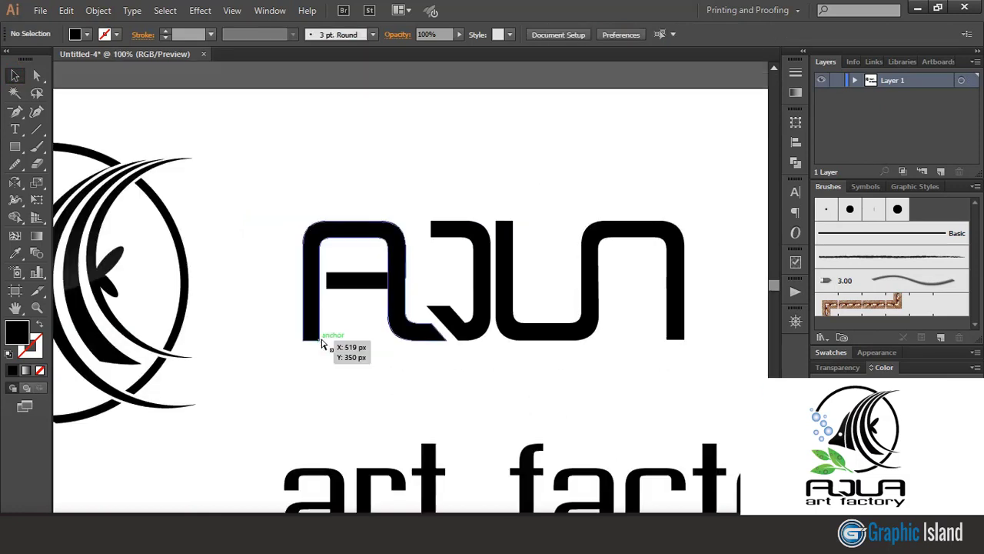
{"action": "left_click_drag", "start_coordinate": [361, 281], "coordinate": [638, 288]}
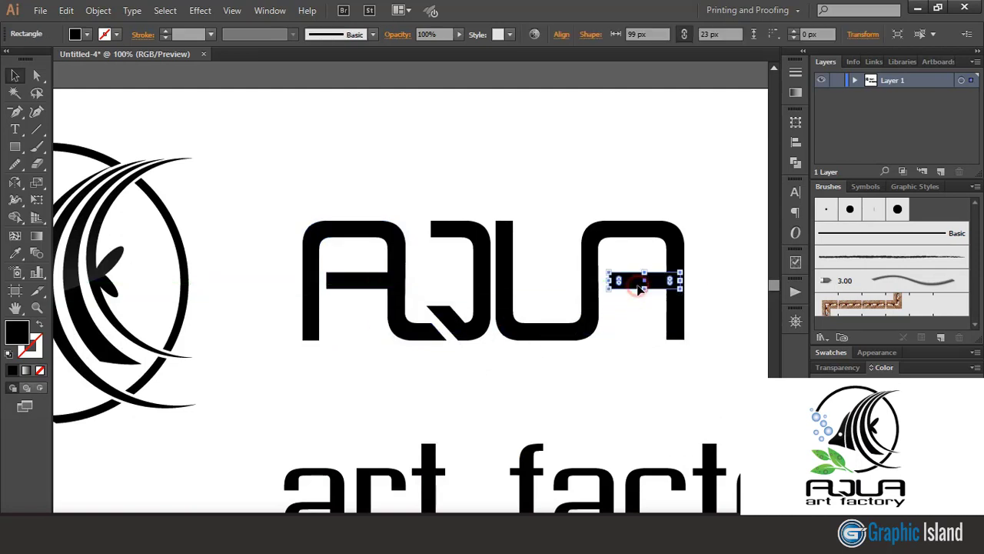
{"action": "left_click", "coordinate": [642, 346]}
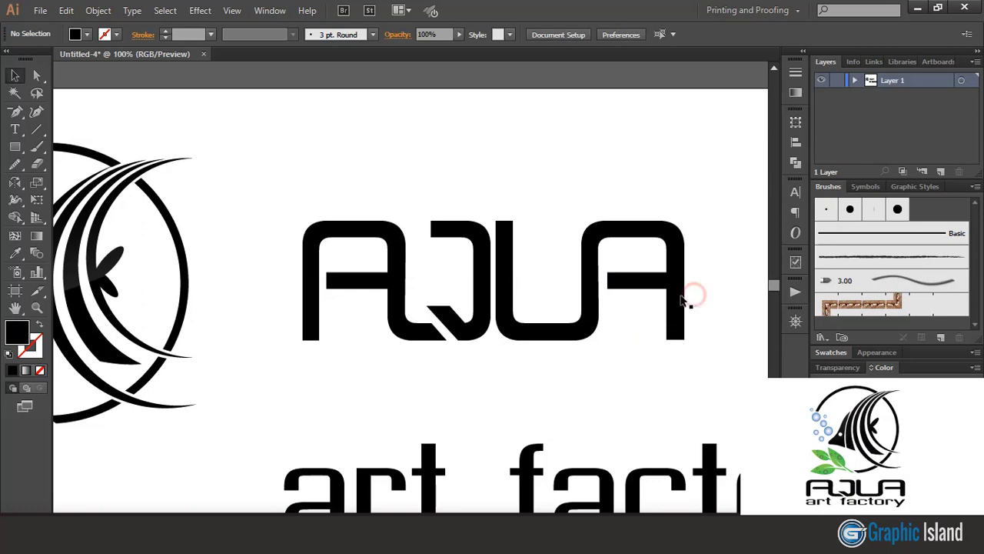
Step: Unite each crossbar with its connected letters using Pathfinder, first the UA pair and then the AQ pair
{"action": "left_click", "coordinate": [638, 281]}
{"action": "left_click", "coordinate": [683, 309]}
{"action": "left_click_drag", "start_coordinate": [708, 317], "coordinate": [637, 259]}
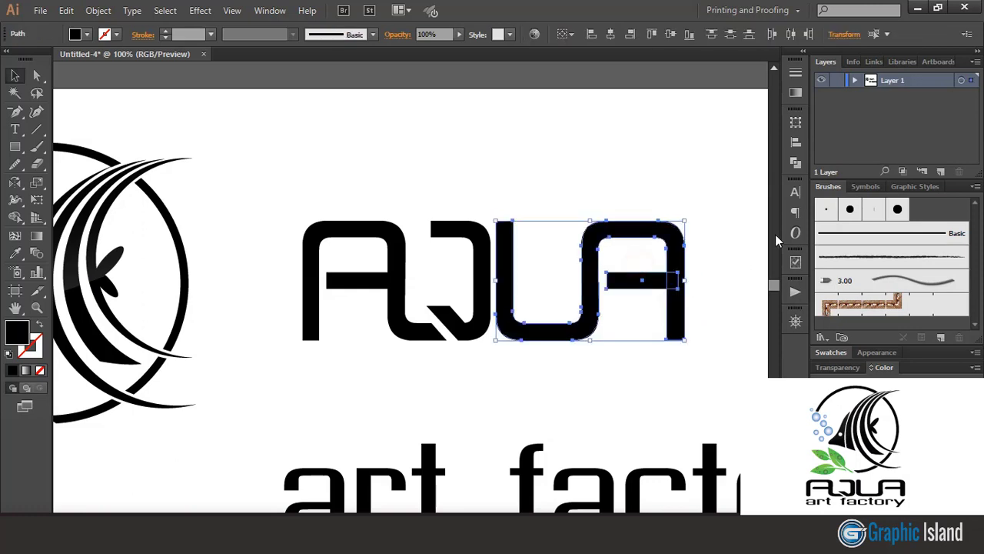
{"action": "left_click", "coordinate": [796, 163]}
{"action": "left_click", "coordinate": [627, 143]}
{"action": "left_click_drag", "start_coordinate": [342, 266], "coordinate": [415, 295]}
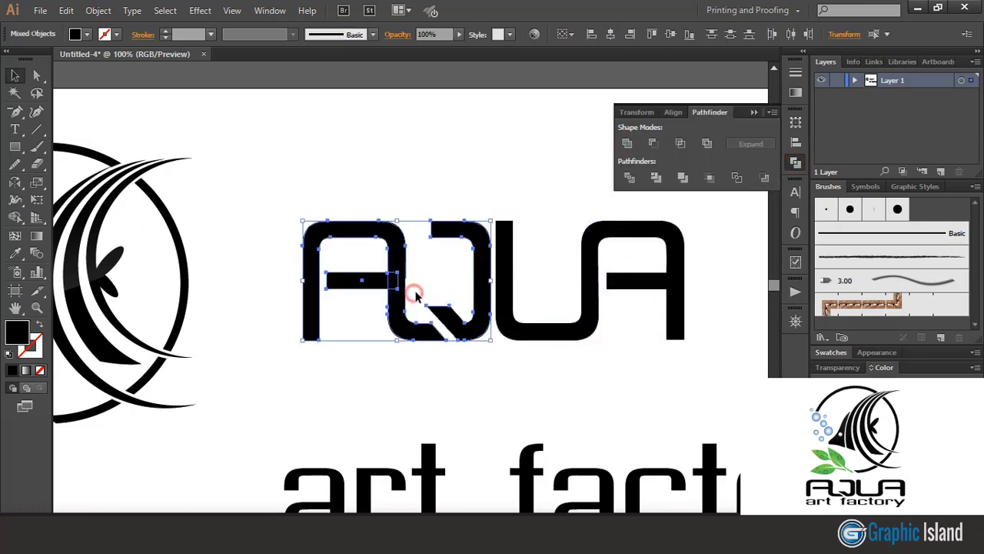
{"action": "left_click", "coordinate": [625, 144]}
{"action": "left_click", "coordinate": [754, 112]}
{"action": "left_click", "coordinate": [582, 146]}
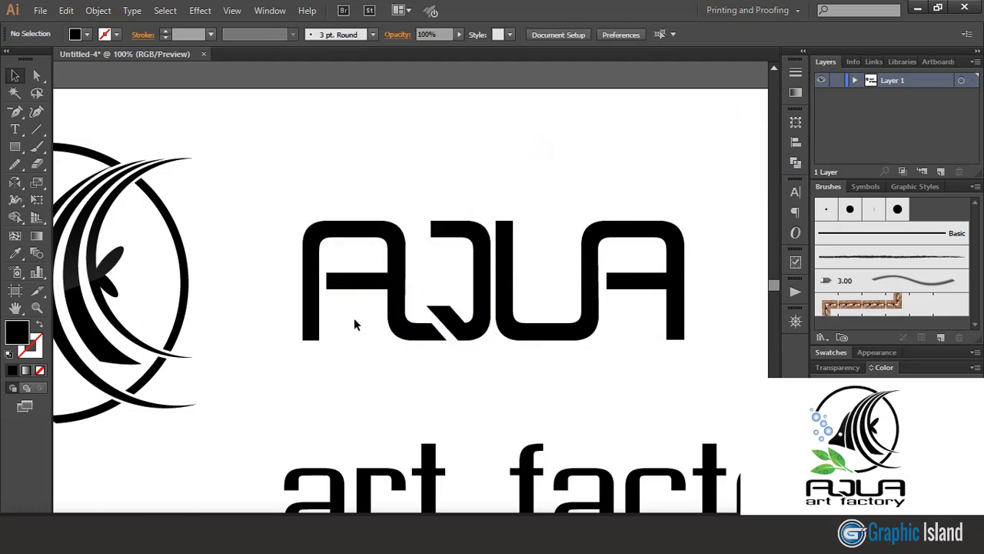
Step: Round the open stroke ends of the AQUA lettering, using 11.5 px corners on the first A's leg
{"action": "key", "text": "a"}
{"action": "left_click", "coordinate": [331, 277]}
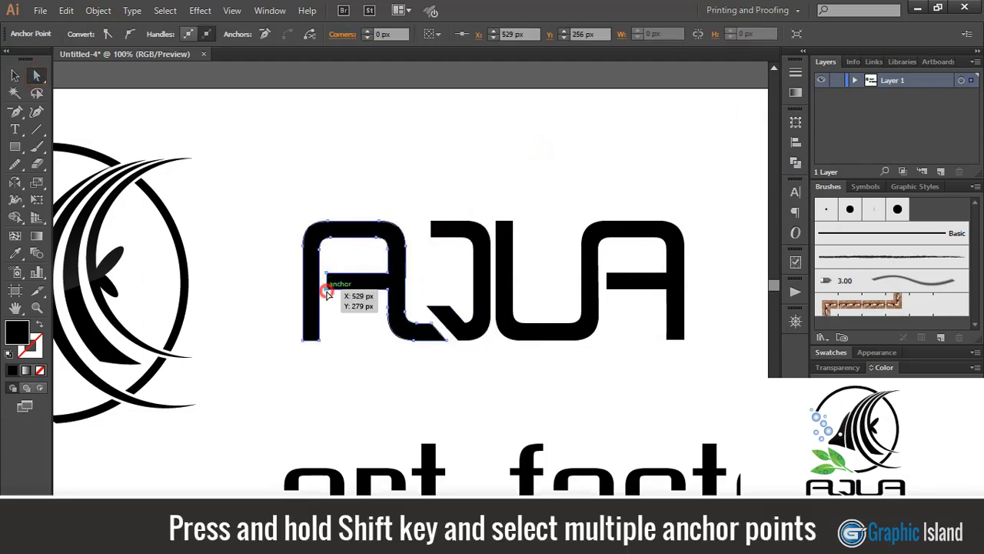
{"action": "left_click", "coordinate": [314, 342], "text": "shift"}
{"action": "left_click", "coordinate": [304, 340], "text": "shift"}
{"action": "left_click_drag", "start_coordinate": [310, 330], "coordinate": [319, 304]}
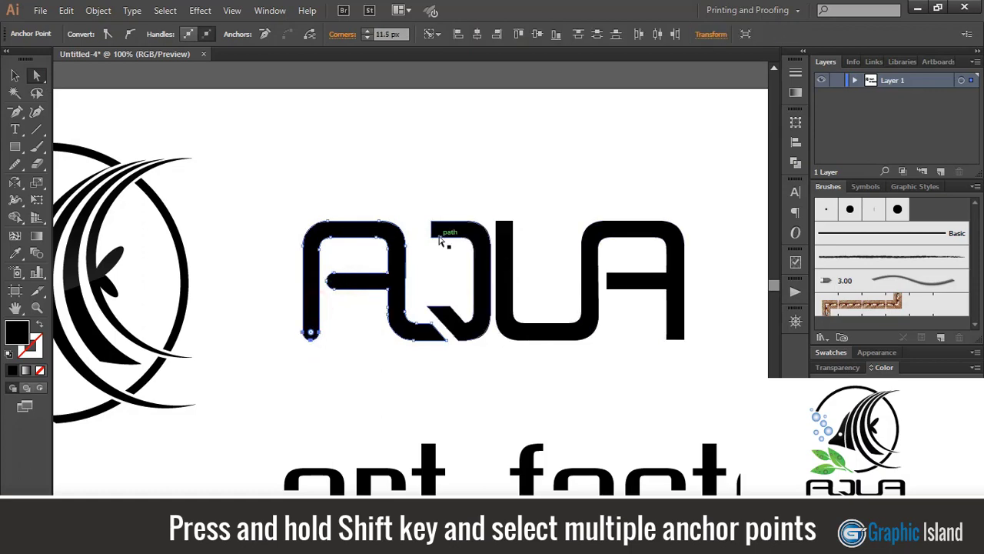
{"action": "left_click", "coordinate": [430, 237]}
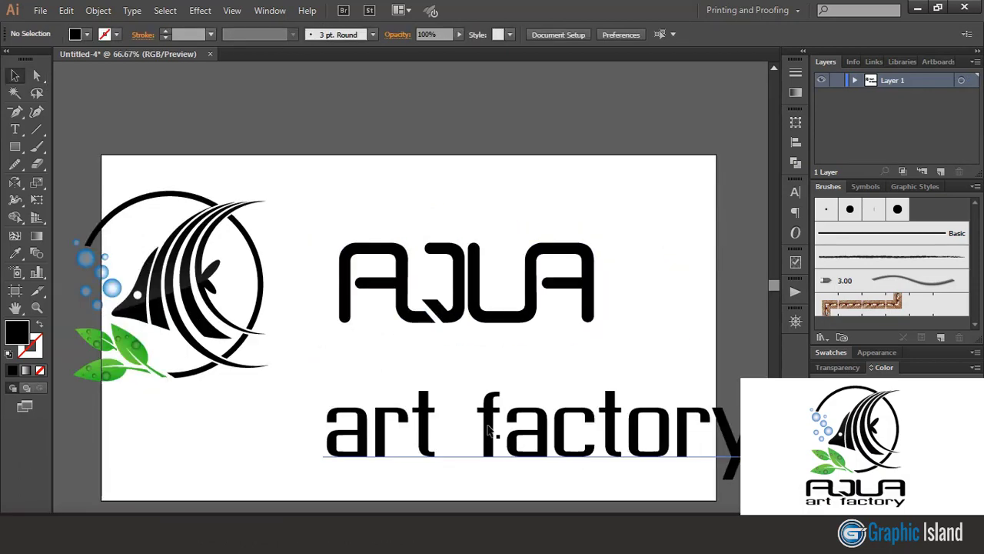
Step: Scale the "art factory" text down to about 78.3 pt and place it directly under the AQUA lettering
{"action": "left_click", "coordinate": [488, 430]}
{"action": "left_click_drag", "start_coordinate": [324, 389], "coordinate": [397, 406]}
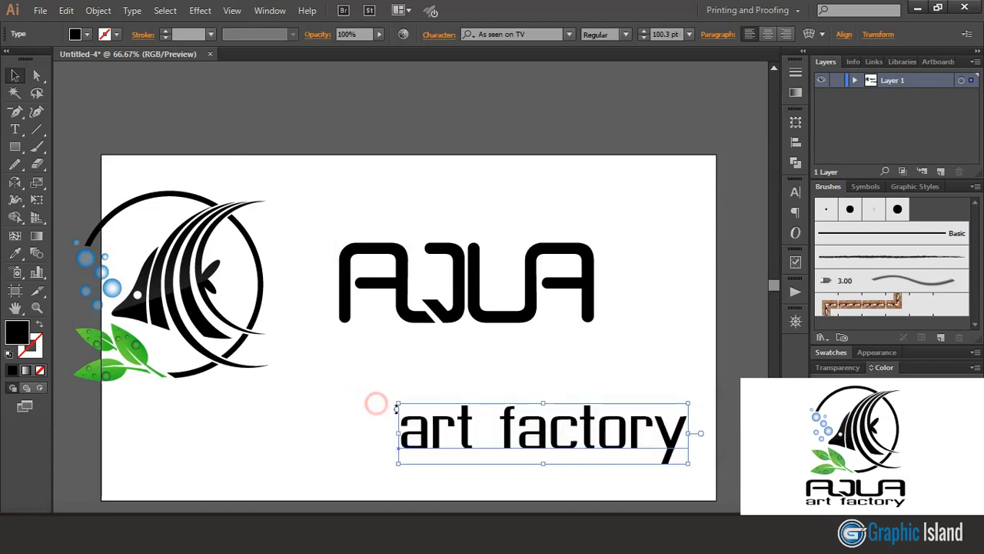
{"action": "left_click_drag", "start_coordinate": [542, 436], "coordinate": [478, 356]}
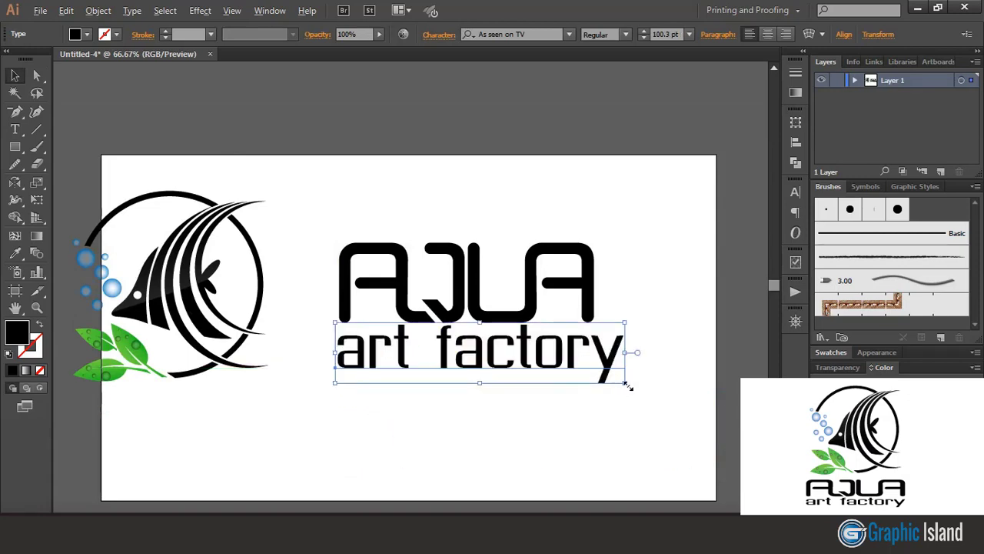
{"action": "left_click_drag", "start_coordinate": [626, 386], "coordinate": [594, 376]}
Step: Expand the "art factory" text into outlines
{"action": "left_click", "coordinate": [98, 10]}
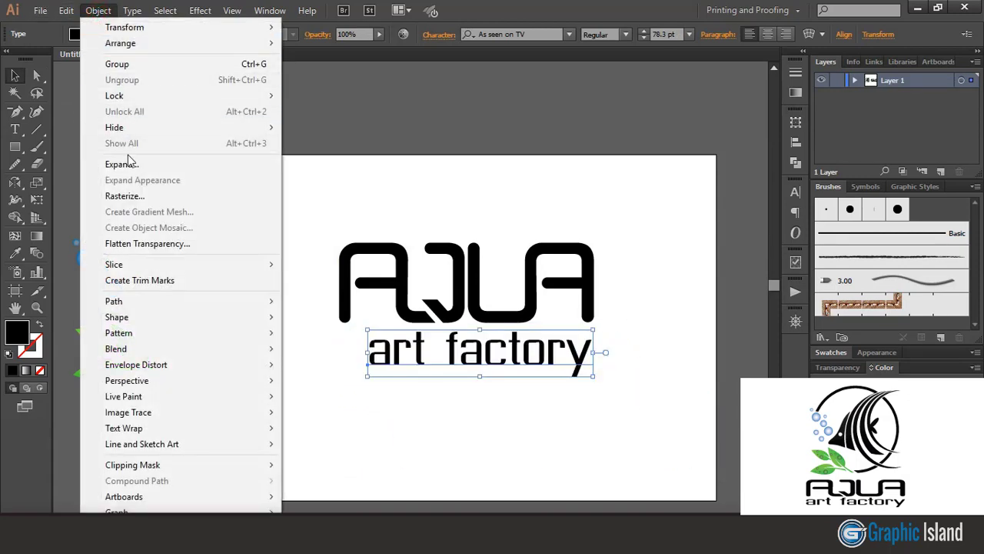
{"action": "left_click", "coordinate": [122, 164]}
{"action": "key", "text": "Return"}
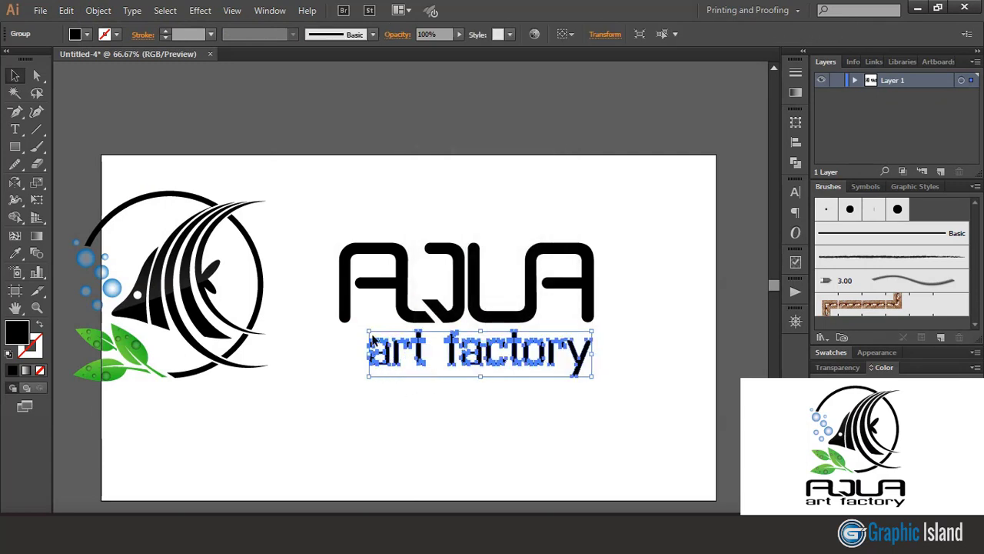
Step: Stretch the outlined "art factory" text horizontally to match the full width of the AQUA lettering
{"action": "left_click_drag", "start_coordinate": [369, 333], "coordinate": [334, 327]}
{"action": "left_click_drag", "start_coordinate": [336, 322], "coordinate": [338, 321]}
{"action": "left_click_drag", "start_coordinate": [596, 324], "coordinate": [596, 287]}
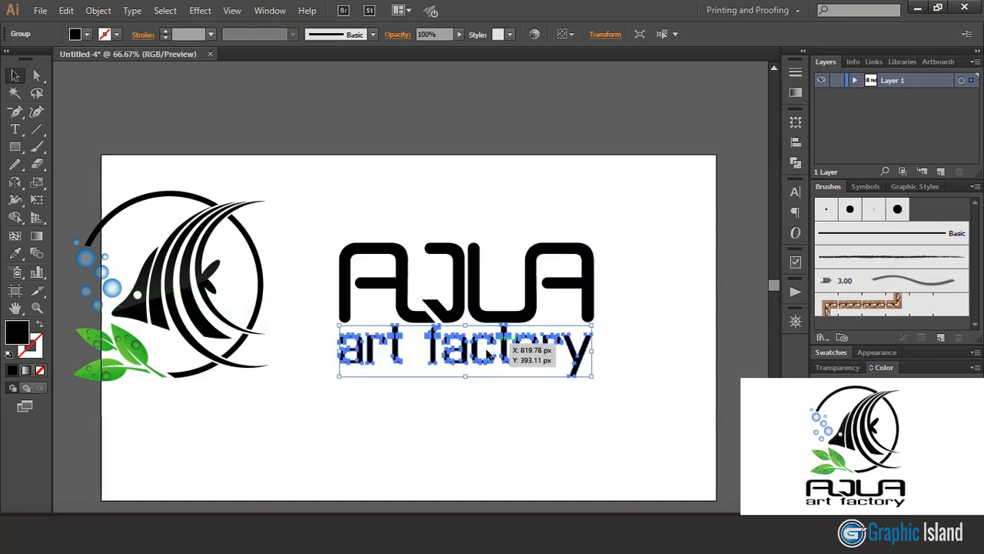
{"action": "left_click", "coordinate": [542, 413]}
Step: Group the AQUA lettering with the "art factory" outlines
{"action": "left_click_drag", "start_coordinate": [306, 217], "coordinate": [664, 406]}
{"action": "left_click", "coordinate": [98, 10]}
{"action": "left_click", "coordinate": [116, 63]}
{"action": "left_click", "coordinate": [383, 227]}
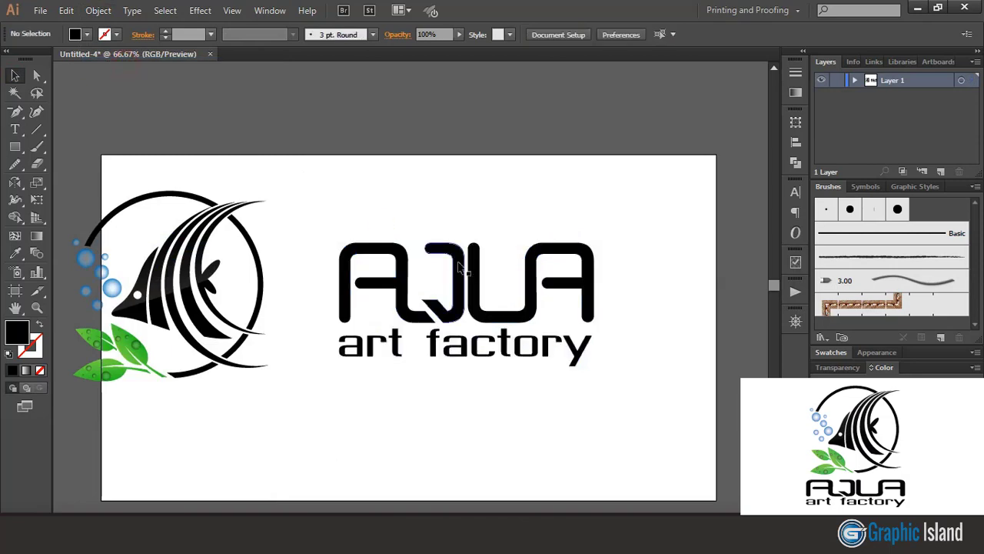
Step: Place the fish emblem in the upper middle of the artboard and the lettering group just below it
{"action": "left_click_drag", "start_coordinate": [401, 255], "coordinate": [377, 346]}
{"action": "left_click_drag", "start_coordinate": [253, 270], "coordinate": [593, 246]}
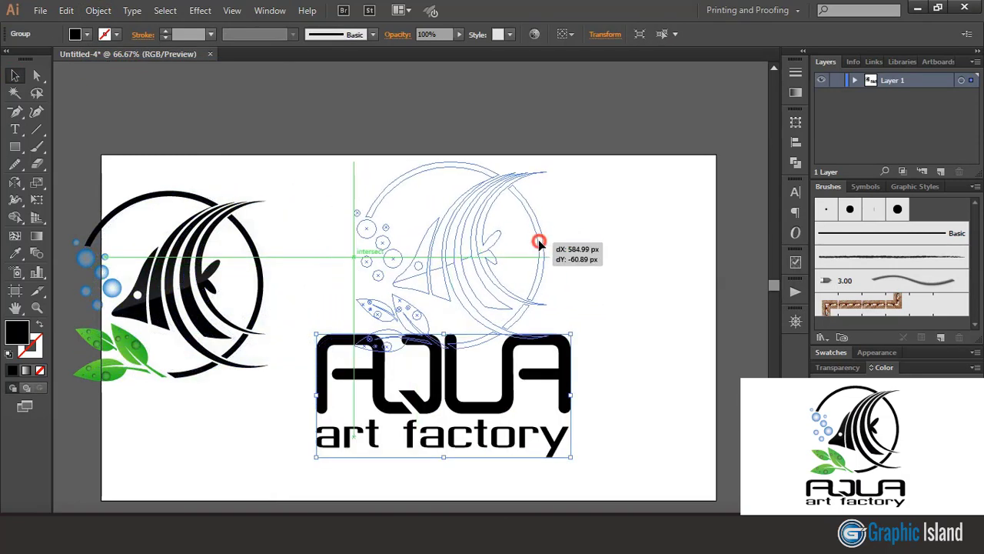
{"action": "left_click", "coordinate": [611, 334]}
{"action": "left_click_drag", "start_coordinate": [566, 380], "coordinate": [567, 407]}
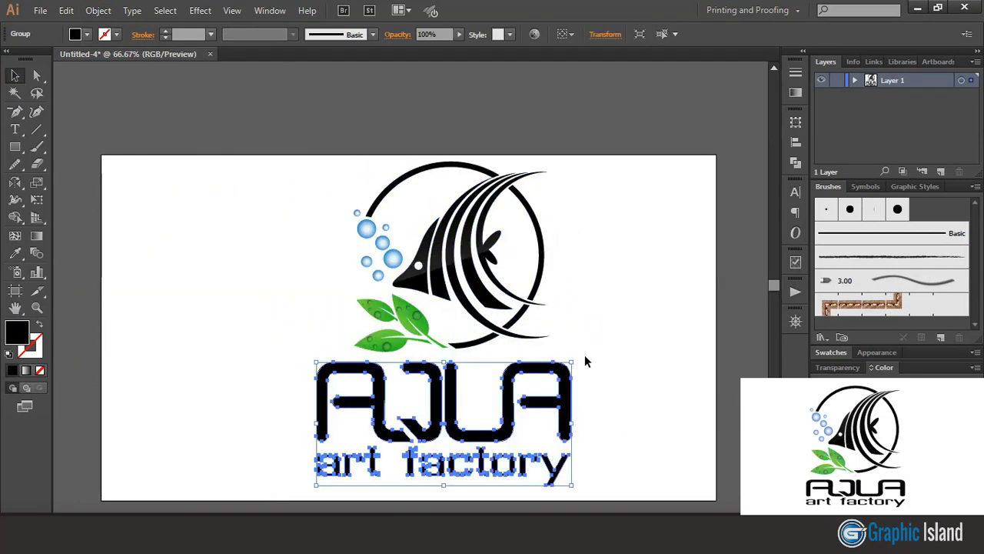
Step: Flatten and widen the lettering group, then scale it down to roughly the fish emblem's width
{"action": "scroll", "coordinate": [585, 358], "scroll_direction": "down", "scroll_amount": 2}
{"action": "left_click_drag", "start_coordinate": [574, 309], "coordinate": [568, 316]}
{"action": "left_click", "coordinate": [609, 318]}
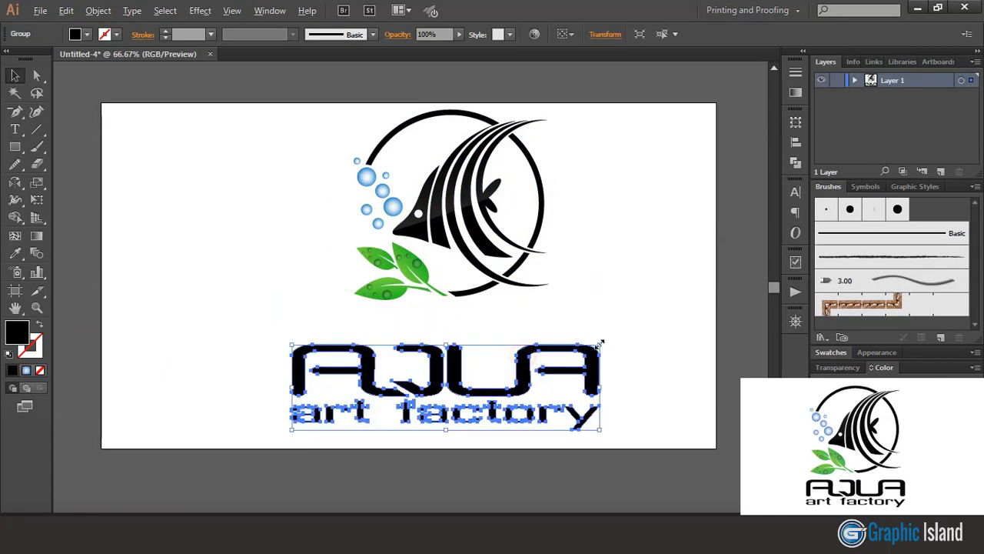
{"action": "left_click_drag", "start_coordinate": [600, 343], "coordinate": [567, 354]}
{"action": "left_click", "coordinate": [587, 321]}
{"action": "mouse_move", "coordinate": [508, 373]}
{"action": "left_mouse_down"}
{"action": "mouse_move", "coordinate": [550, 374]}
{"action": "mouse_move", "coordinate": [513, 376]}
{"action": "left_mouse_up"}
Step: Move the fish emblem down close to the lettering, enlarge it slightly, and align both groups by their horizontal centers
{"action": "left_click_drag", "start_coordinate": [512, 267], "coordinate": [517, 312]}
{"action": "left_click_drag", "start_coordinate": [553, 164], "coordinate": [556, 148]}
{"action": "left_click", "coordinate": [593, 241]}
{"action": "left_click_drag", "start_coordinate": [213, 224], "coordinate": [528, 429]}
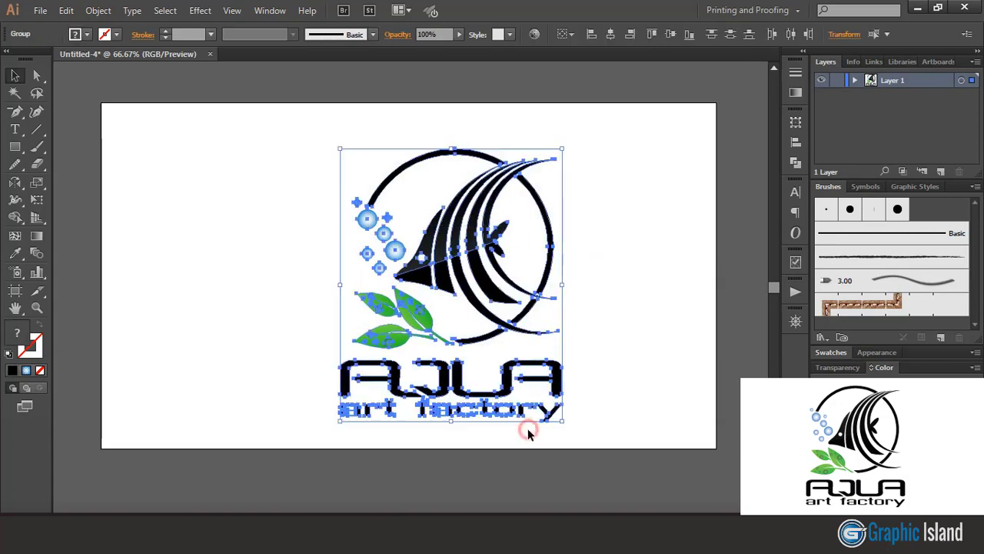
{"action": "left_click", "coordinate": [609, 34]}
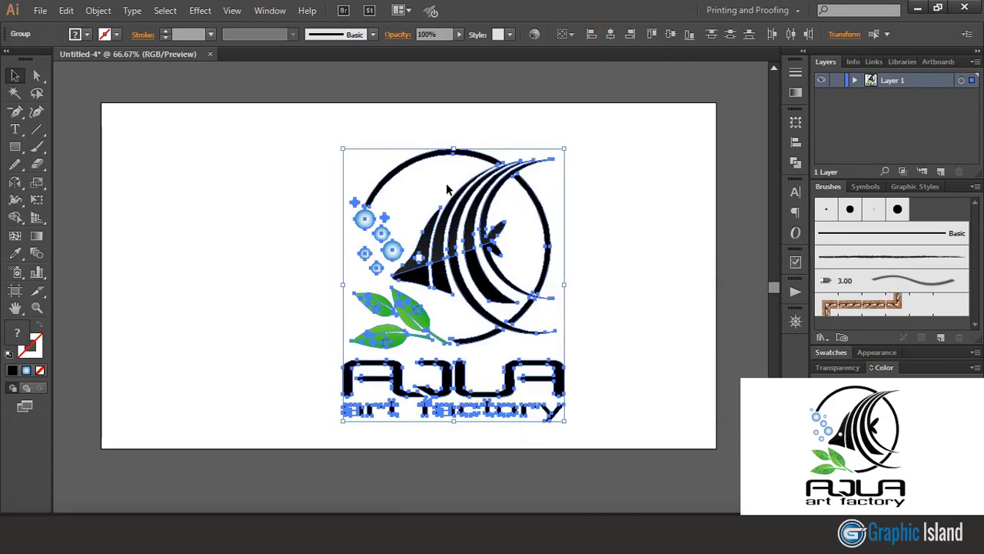
Step: Group the emblem and lettering into one logo and move it to the middle of the artboard
{"action": "left_click", "coordinate": [98, 11]}
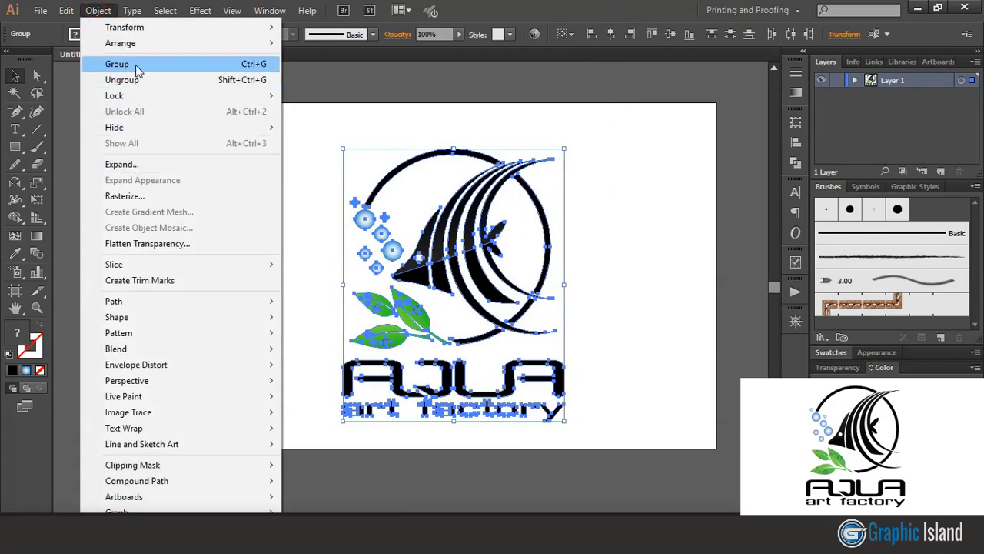
{"action": "left_click", "coordinate": [114, 68]}
{"action": "left_click_drag", "start_coordinate": [450, 246], "coordinate": [411, 237]}
{"action": "left_click", "coordinate": [602, 213]}
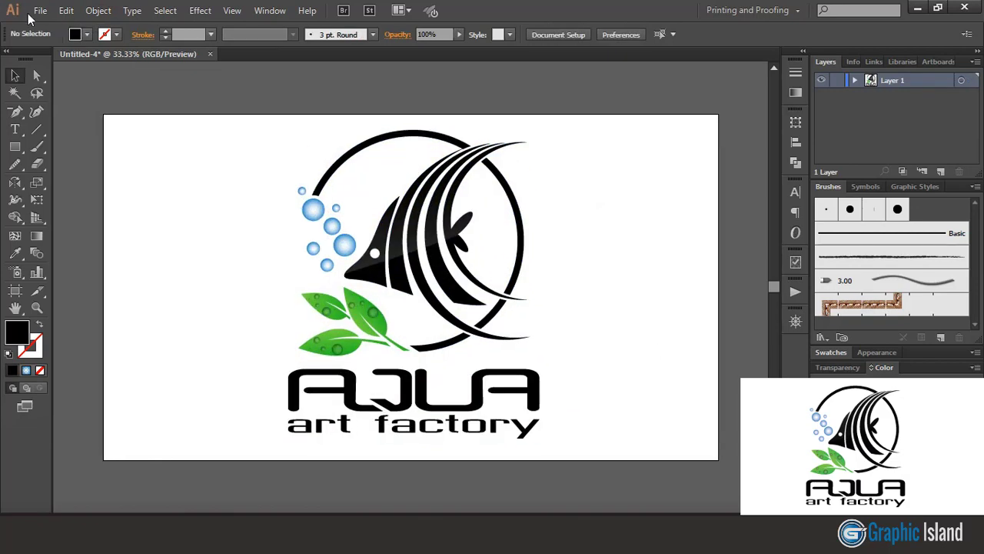
Step: Export the logo for web as a PNG-24 with transparency, saving it to the Desktop as rrr
{"action": "left_click", "coordinate": [40, 10]}
{"action": "left_click", "coordinate": [104, 191]}
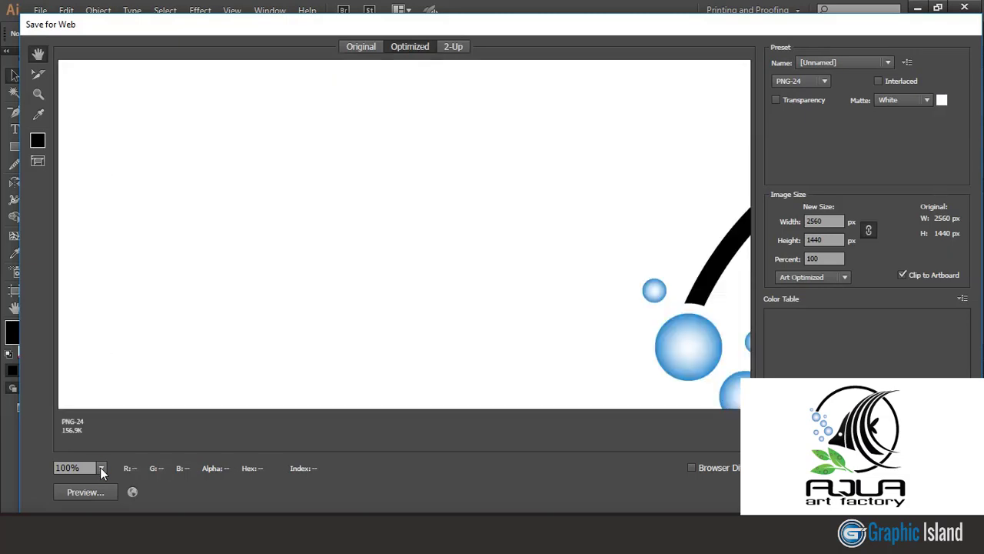
{"action": "left_click", "coordinate": [100, 467]}
{"action": "left_click", "coordinate": [118, 457]}
{"action": "left_click", "coordinate": [777, 100]}
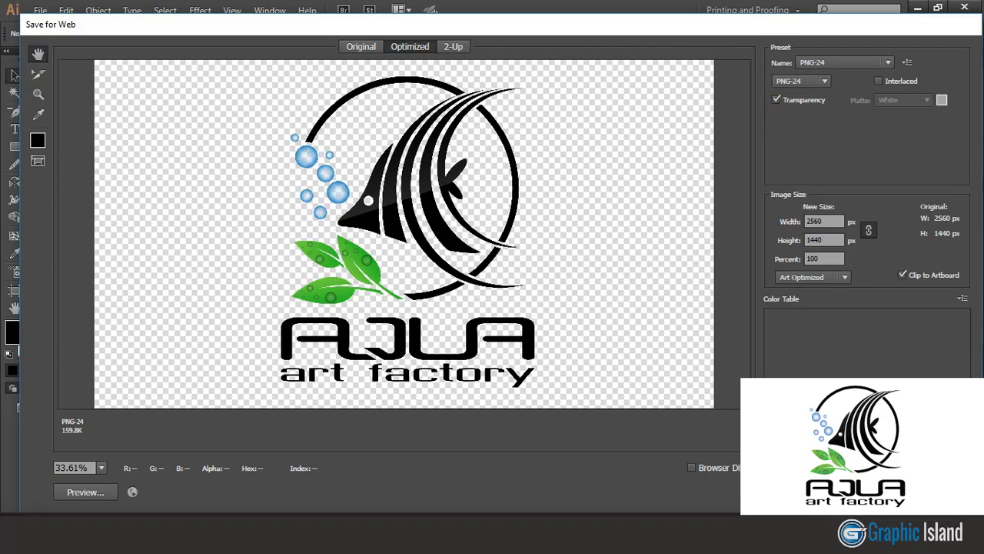
{"action": "left_click", "coordinate": [796, 492]}
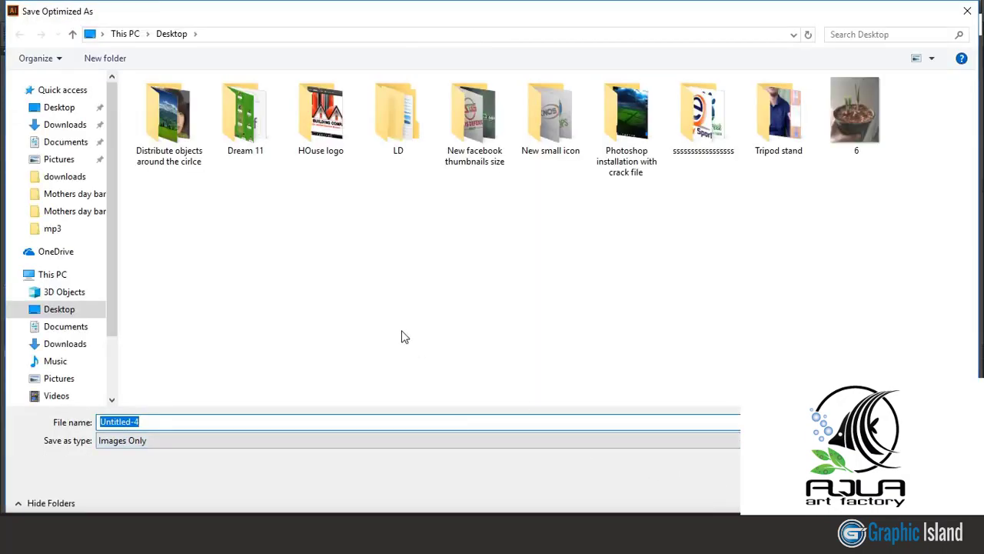
{"action": "type", "text": "rrr"}
{"action": "key", "text": "Return"}
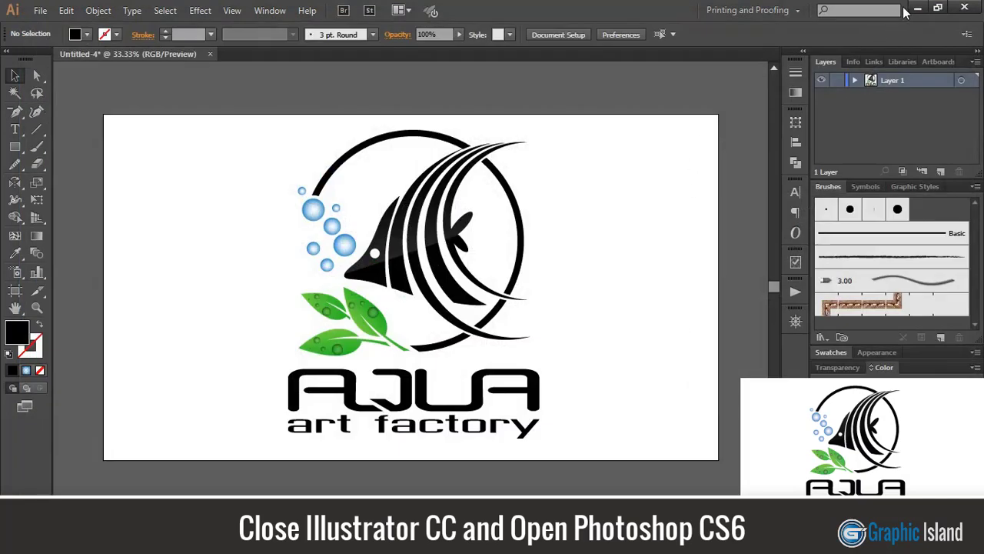
Step: Minimize Illustrator and launch Adobe Photoshop CS6
{"action": "left_click", "coordinate": [915, 9]}
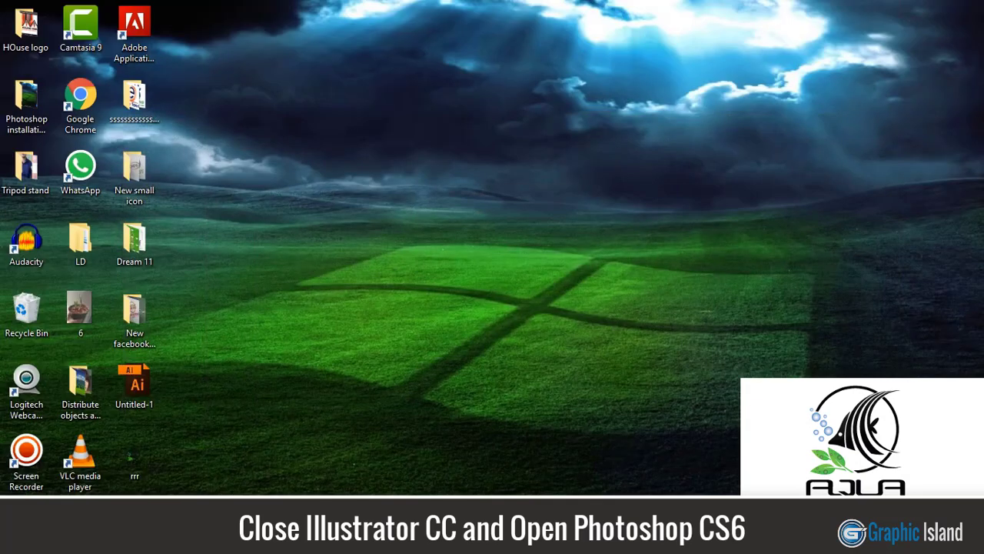
{"action": "key", "text": "super"}
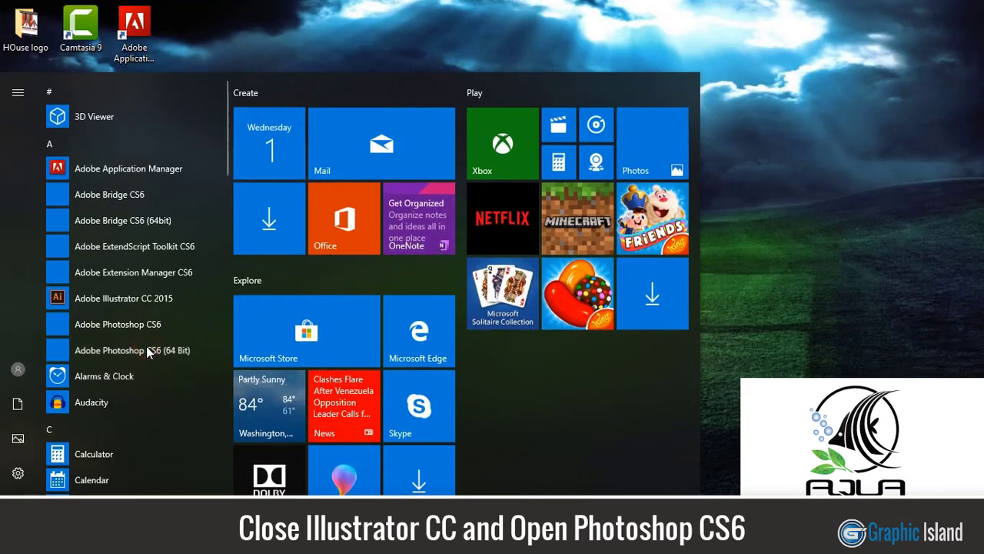
{"action": "left_click", "coordinate": [156, 342]}
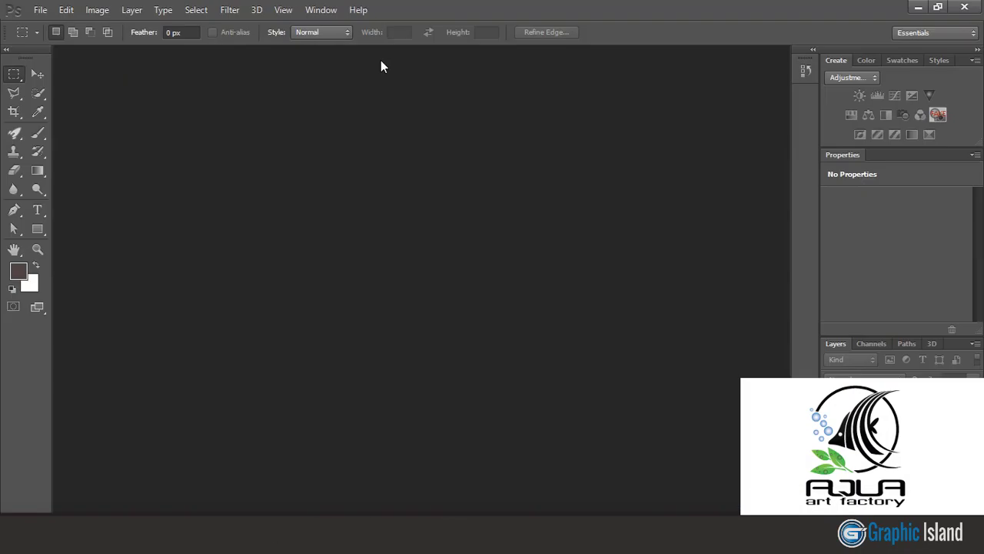
Step: Open the Logo Mockup - Paper Edition 1 PSD and open its placeholder smart object, Layer 61.psb, for editing
{"action": "left_click", "coordinate": [39, 10]}
{"action": "left_click", "coordinate": [61, 38]}
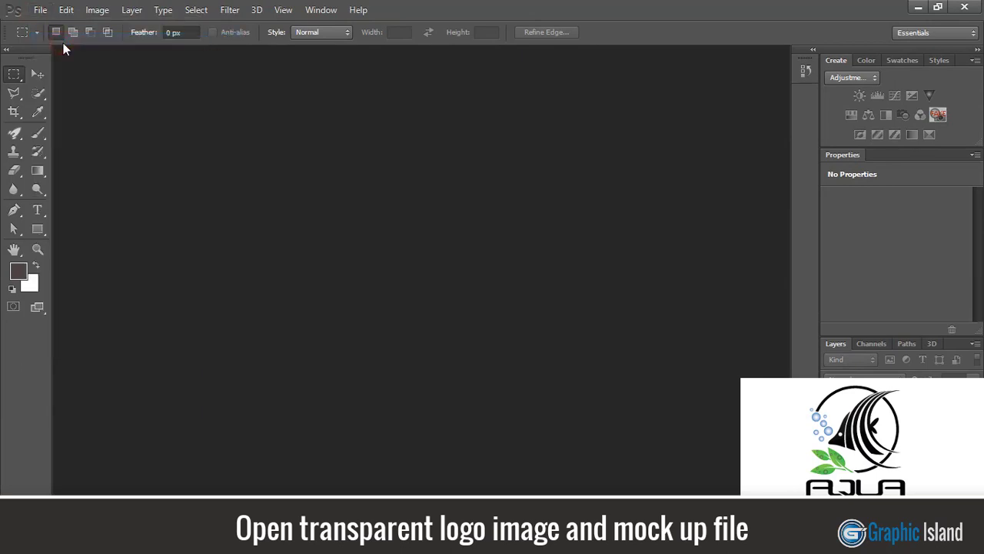
{"action": "double_click", "coordinate": [724, 138]}
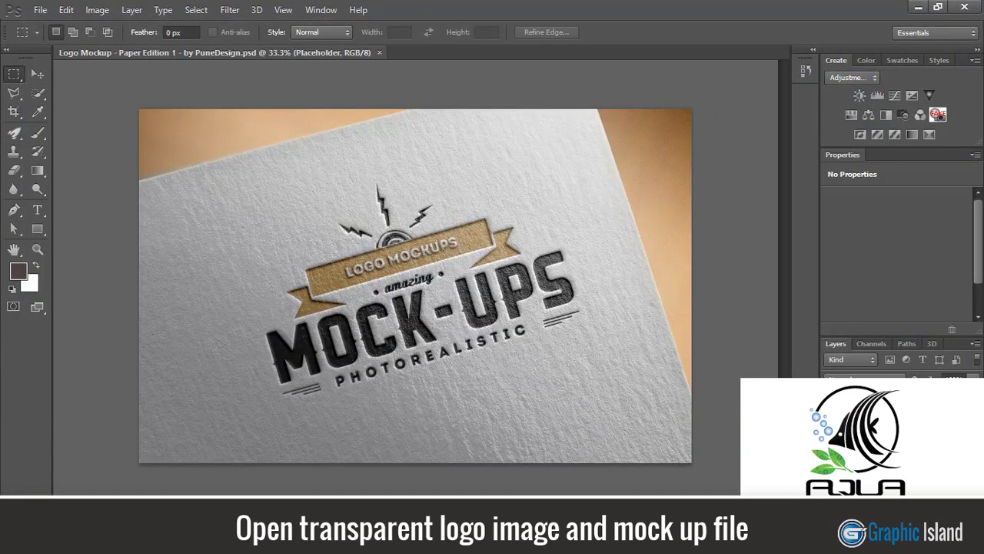
{"action": "left_click", "coordinate": [494, 232]}
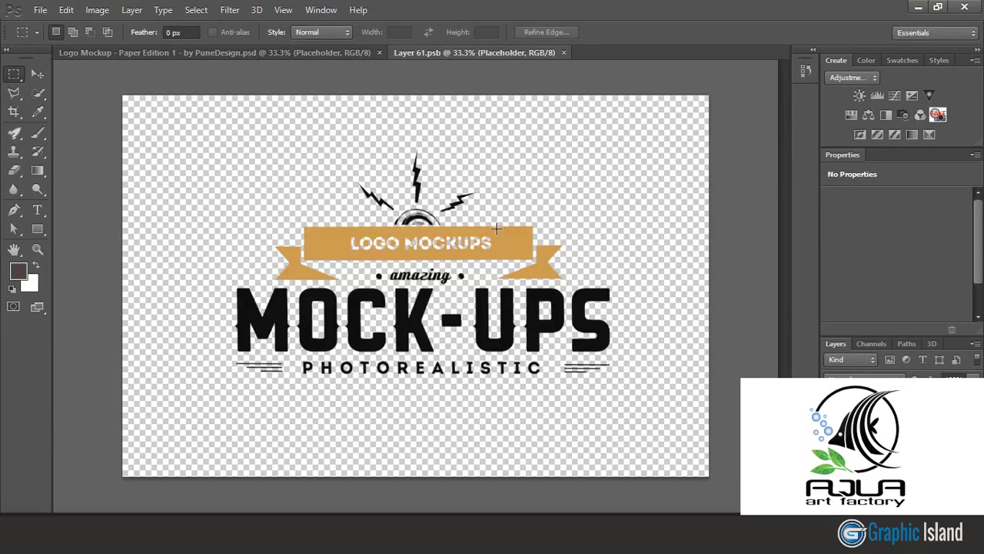
Step: Open the exported logo image rrr.png from the Desktop
{"action": "left_click", "coordinate": [40, 10]}
{"action": "left_click", "coordinate": [54, 37]}
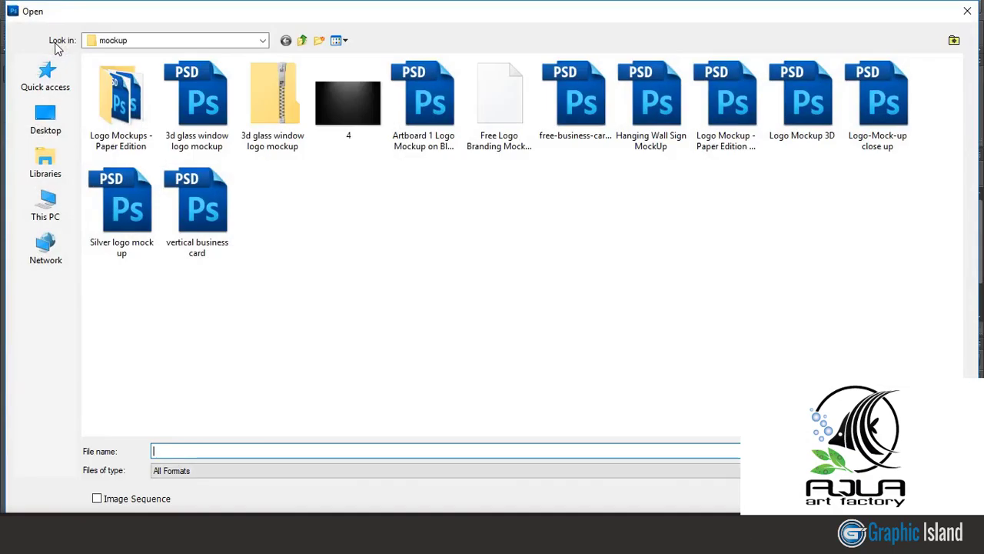
{"action": "left_click", "coordinate": [45, 122]}
{"action": "double_click", "coordinate": [461, 257]}
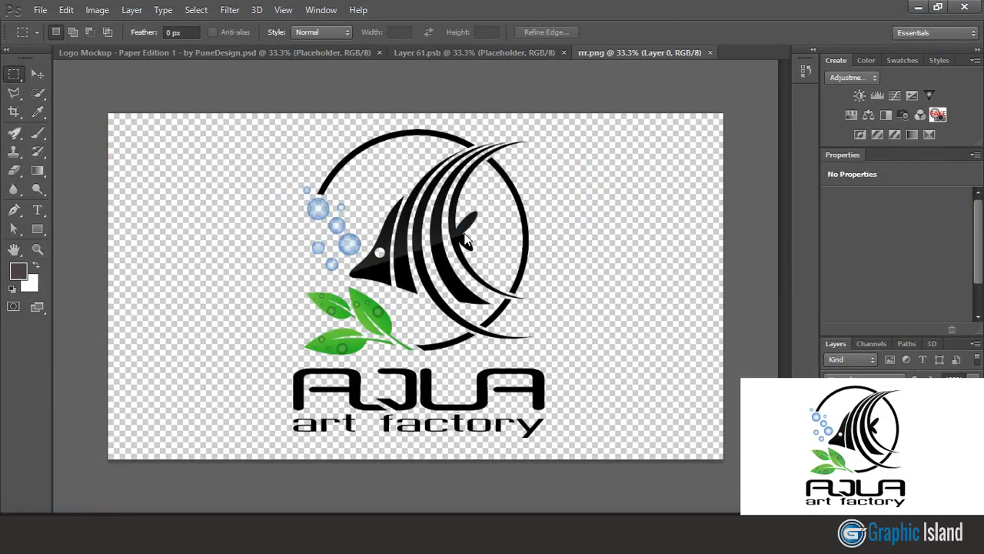
Step: Move the AQUA logo from rrr.png into the middle of Layer 61.psb and hide the placeholder MOCK-UPS artwork
{"action": "left_click", "coordinate": [37, 73]}
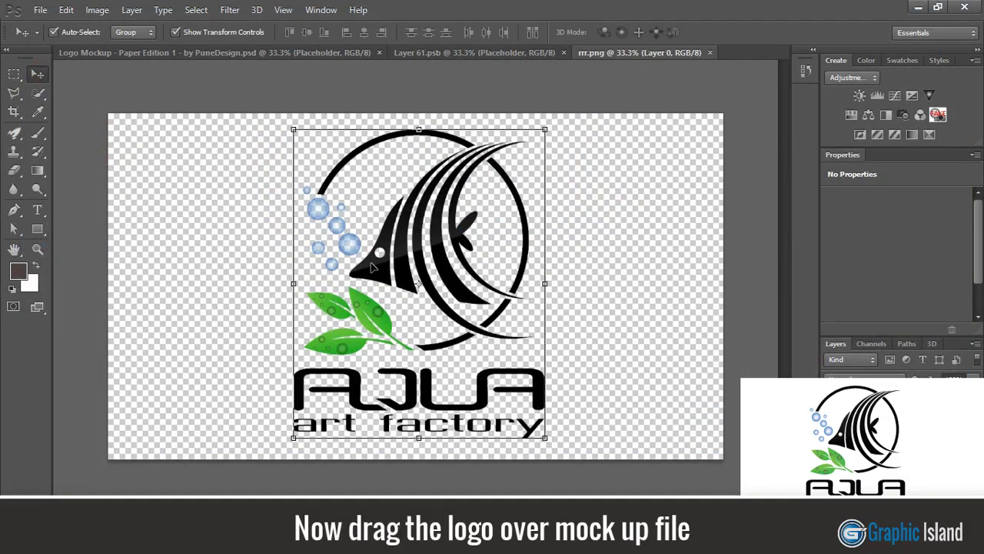
{"action": "left_click_drag", "start_coordinate": [372, 250], "coordinate": [396, 260]}
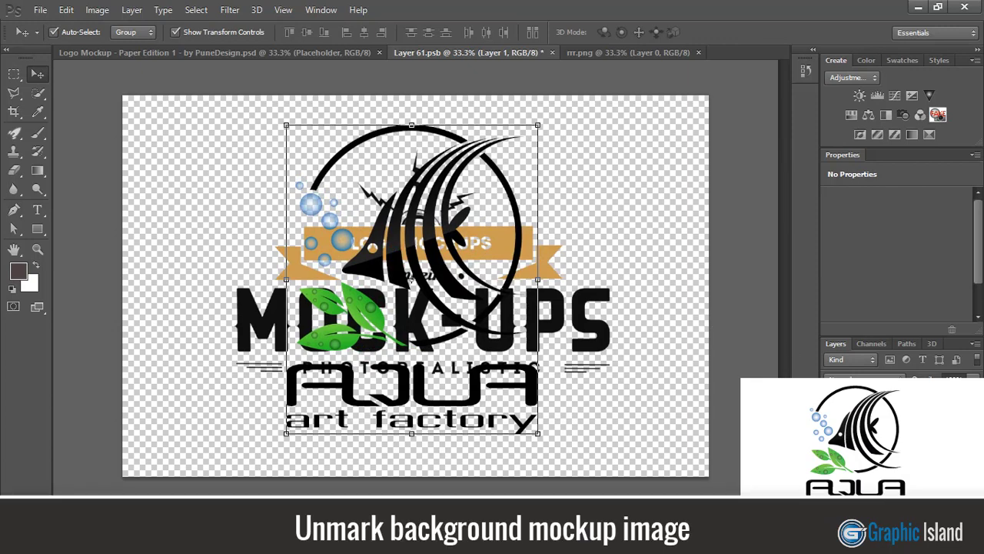
{"action": "left_click", "coordinate": [830, 443]}
Step: Close Layer 61.psb saving its changes, return to the paper mockup document and deselect the logo layer
{"action": "left_click", "coordinate": [553, 52]}
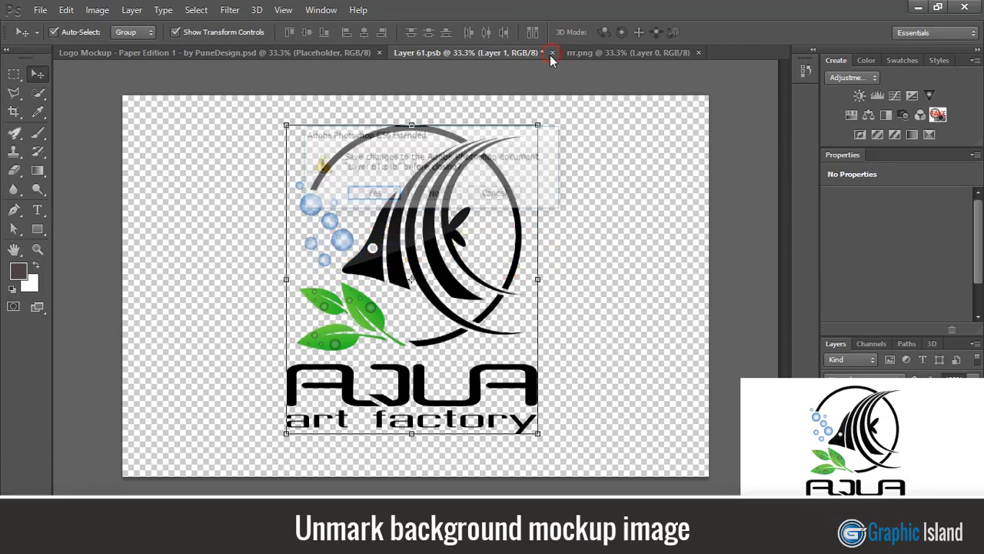
{"action": "left_click", "coordinate": [373, 193]}
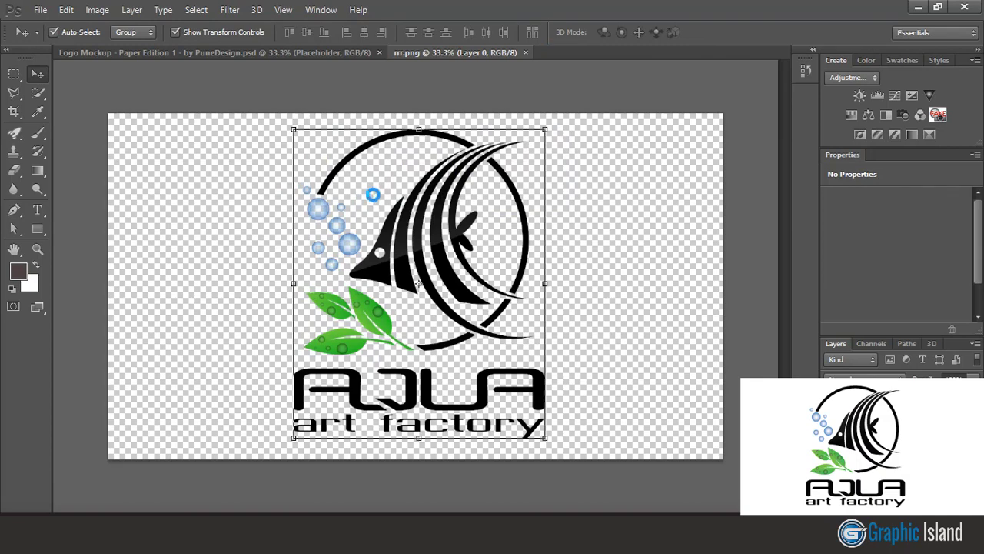
{"action": "left_click", "coordinate": [253, 53]}
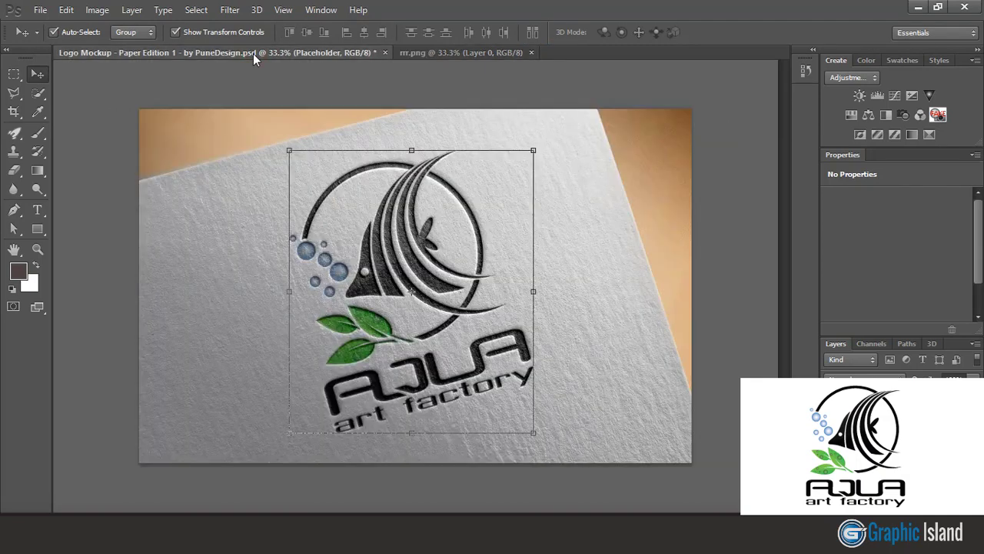
{"action": "left_click", "coordinate": [732, 252]}
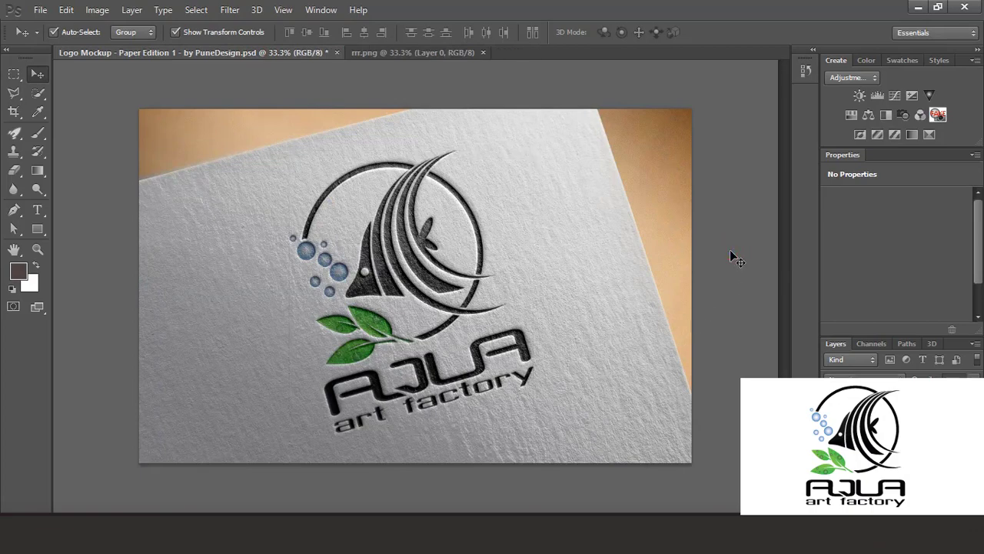